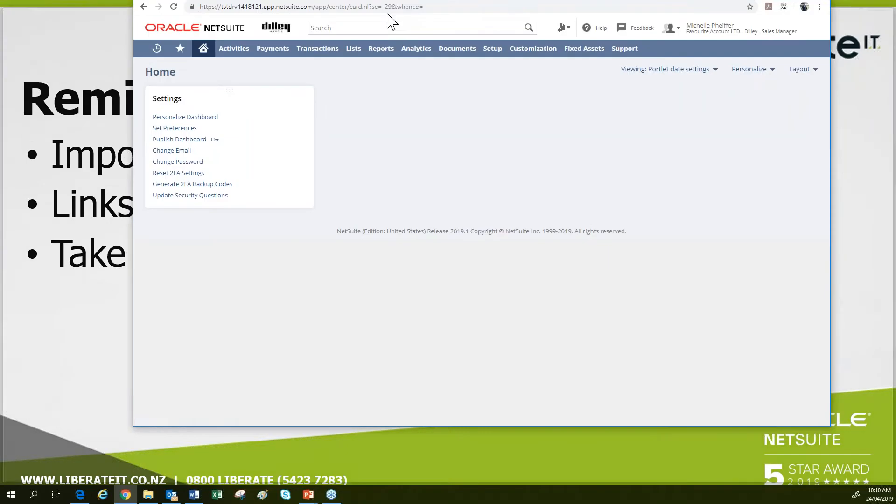
Maximize the browser so the NetSuite Home dashboard fills the screen.
left_click(789, 8)
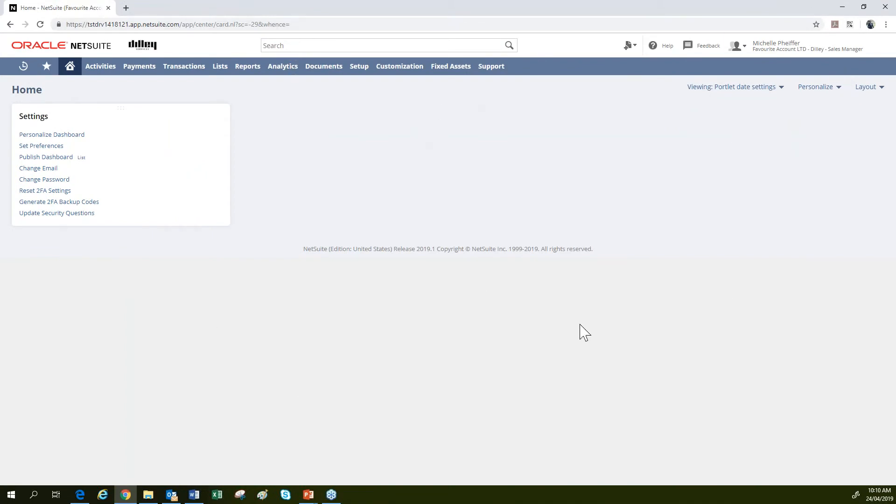
mouse_move(803, 45)
left_click(809, 93)
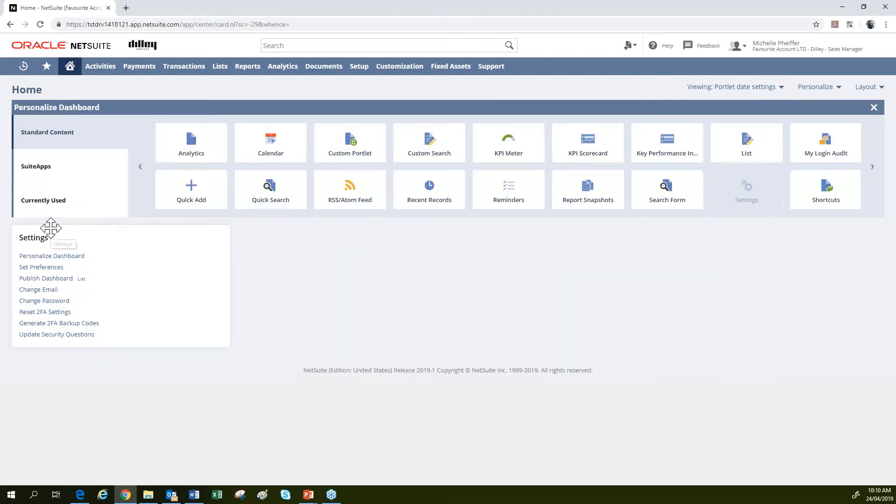
left_click(50, 201)
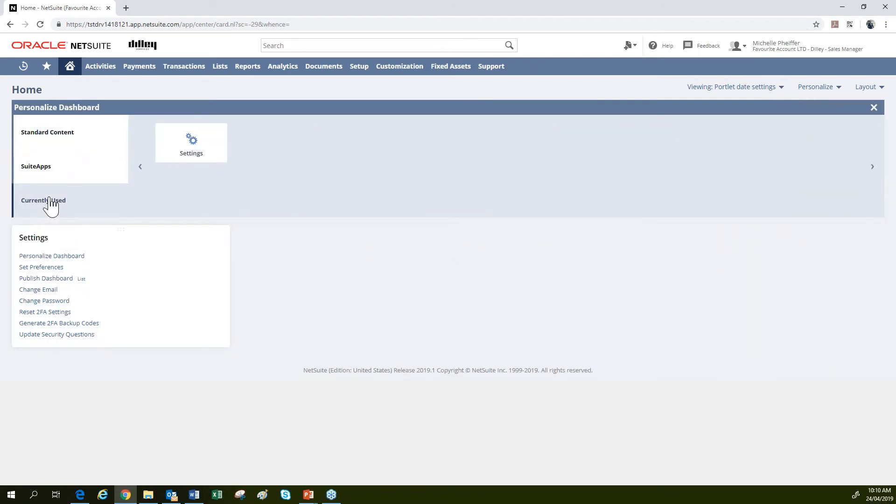
left_click(59, 135)
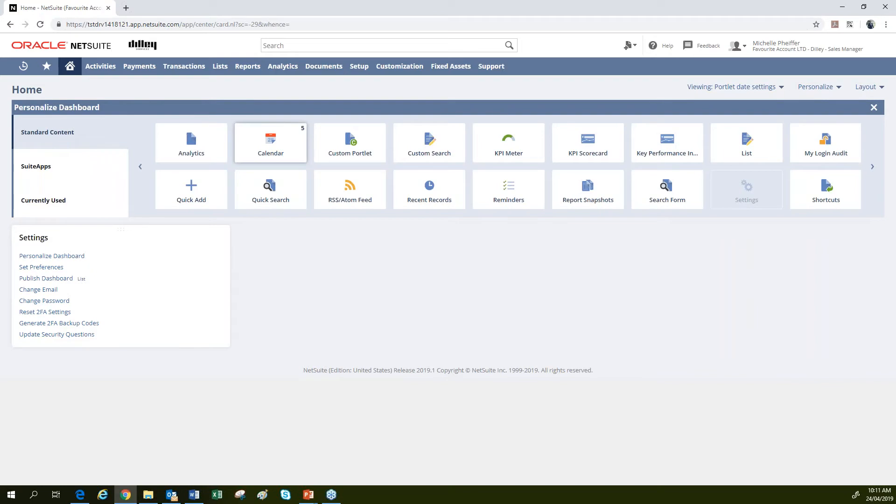
left_click(255, 156)
left_click(94, 196)
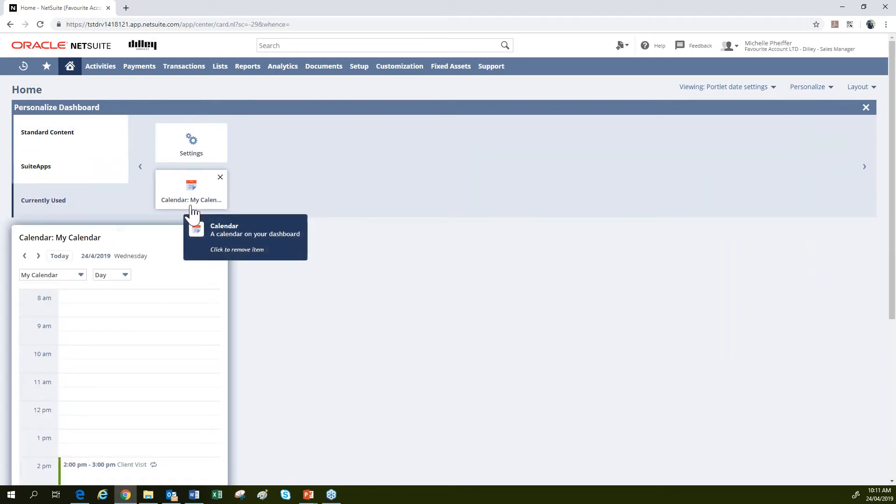
left_click(220, 177)
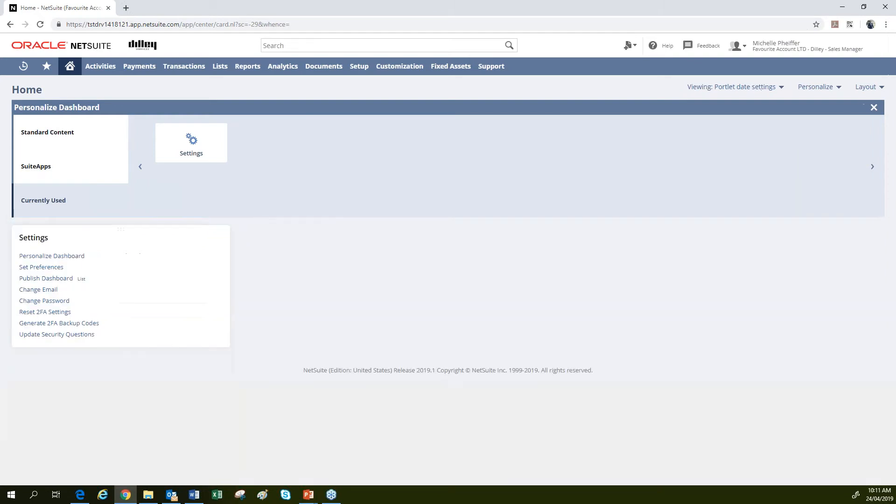
left_click(873, 108)
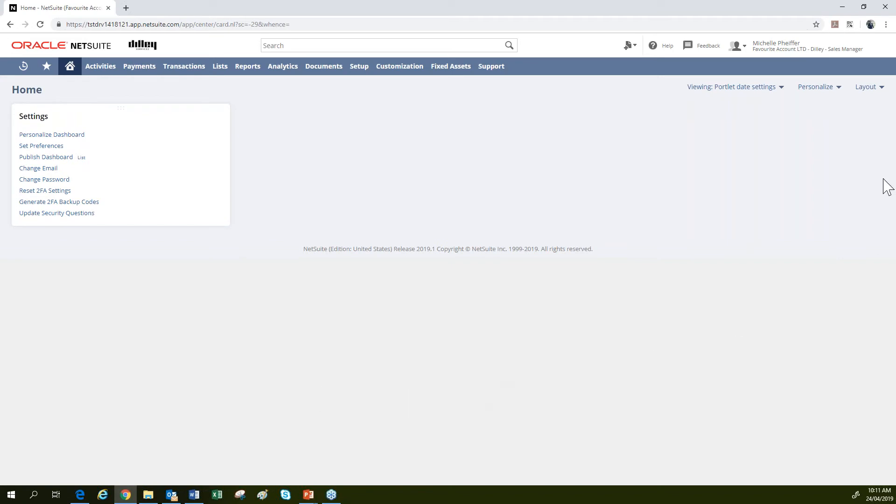
Add a Reminders portlet from Standard Content to the home dashboard, then close the Personalize panel.
left_click(834, 91)
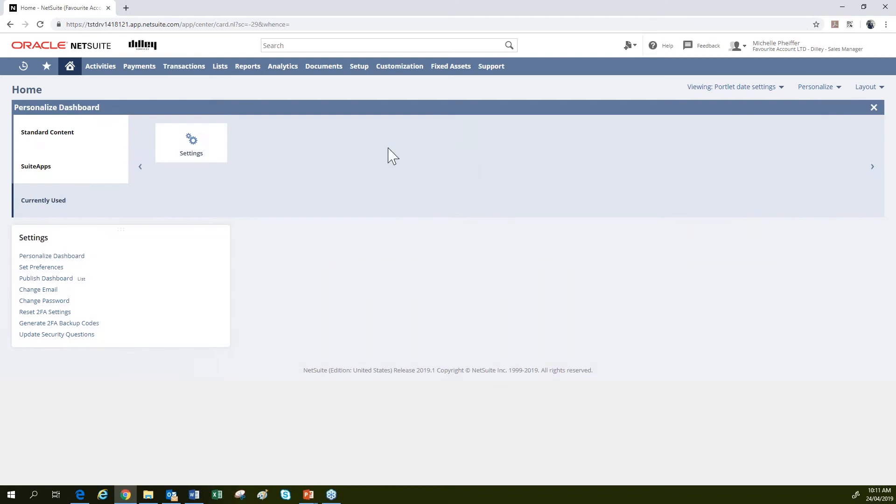
left_click(63, 137)
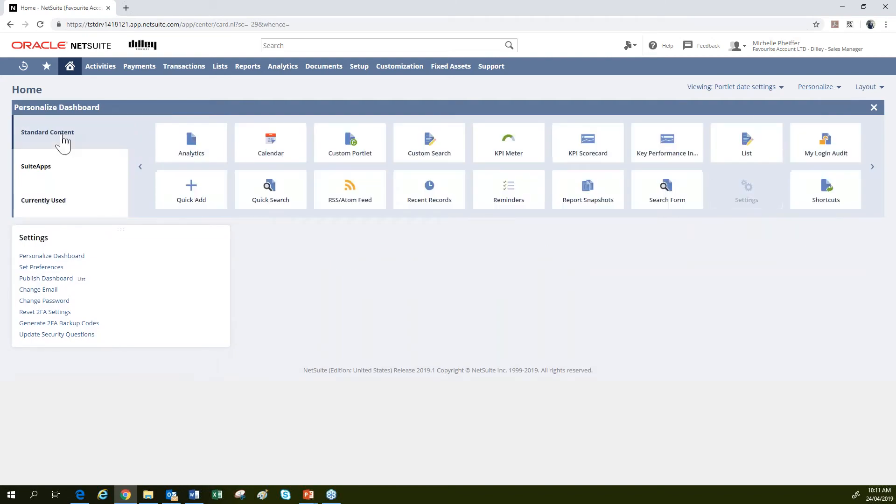
left_click(509, 204)
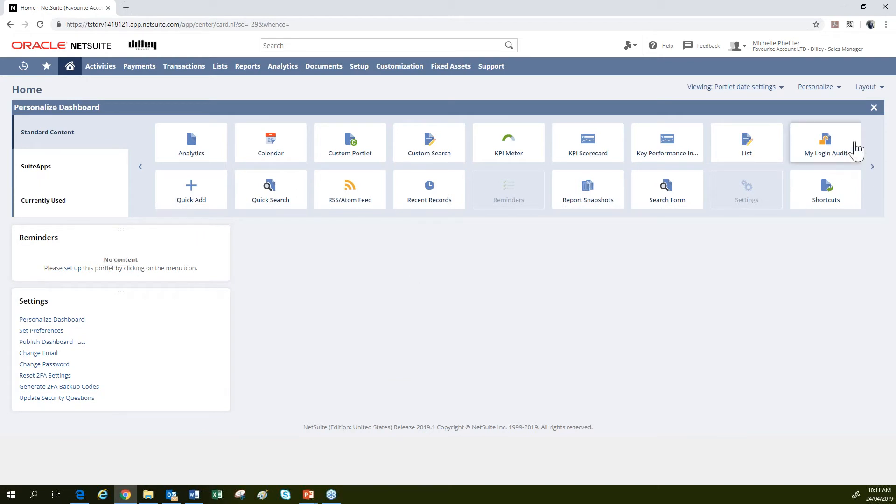
left_click(875, 108)
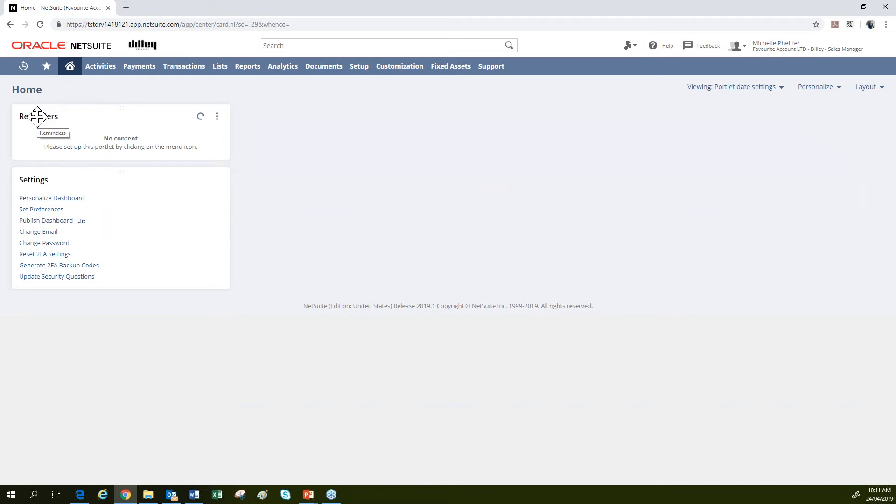
Choose Set Up from the Reminders portlet's menu to reach the reminder selection.
left_click(217, 116)
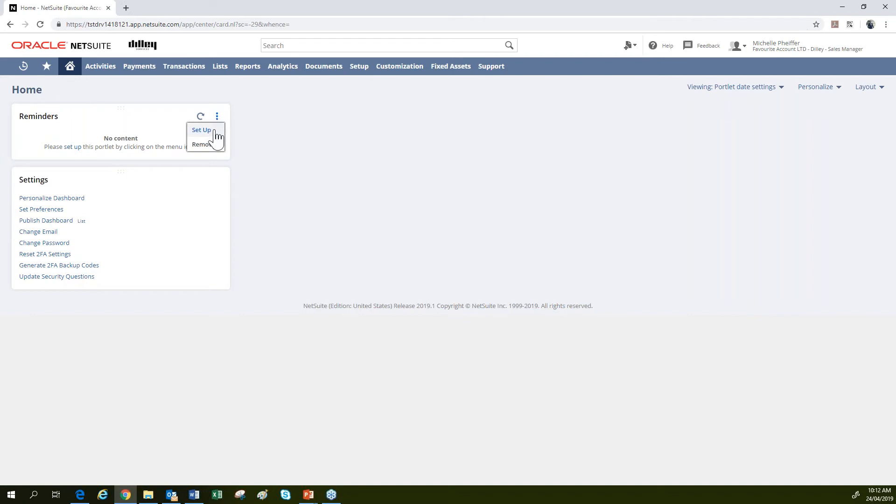
left_click(215, 133)
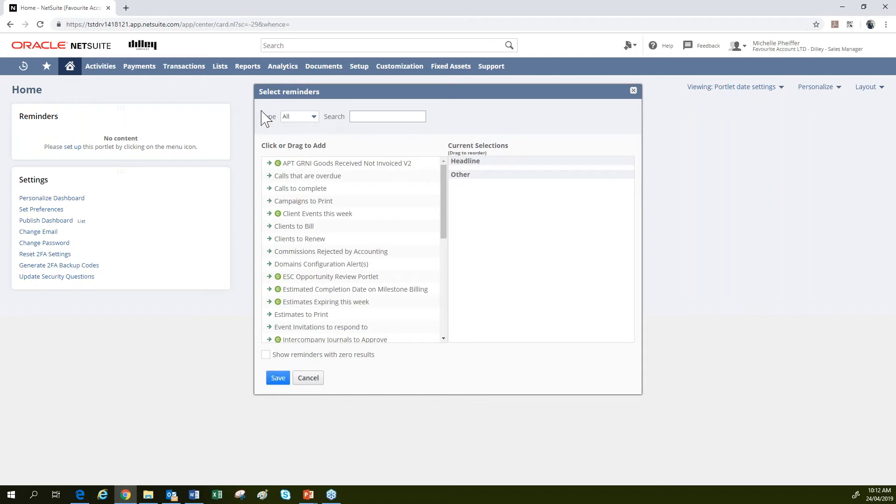
Filter to Standard reminders and add Clients to Renew, Tasks due today, overdue tasks, Tasks to complete and Calls to complete.
left_click(312, 119)
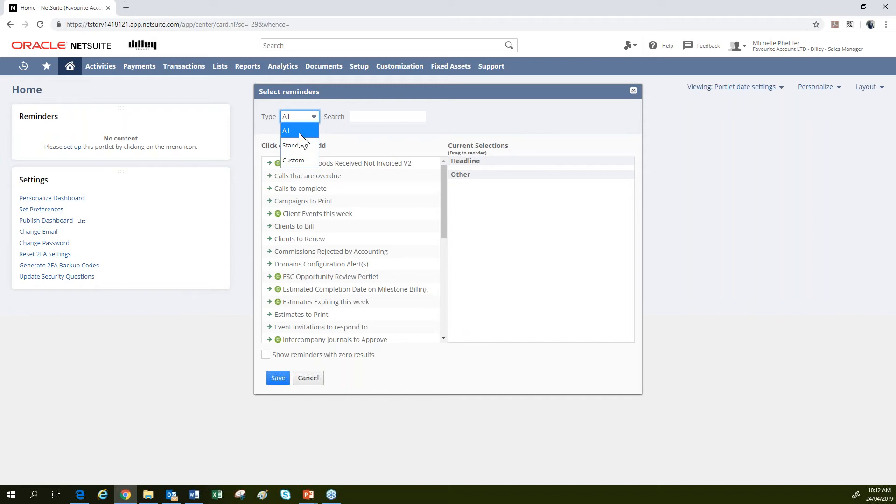
left_click(302, 146)
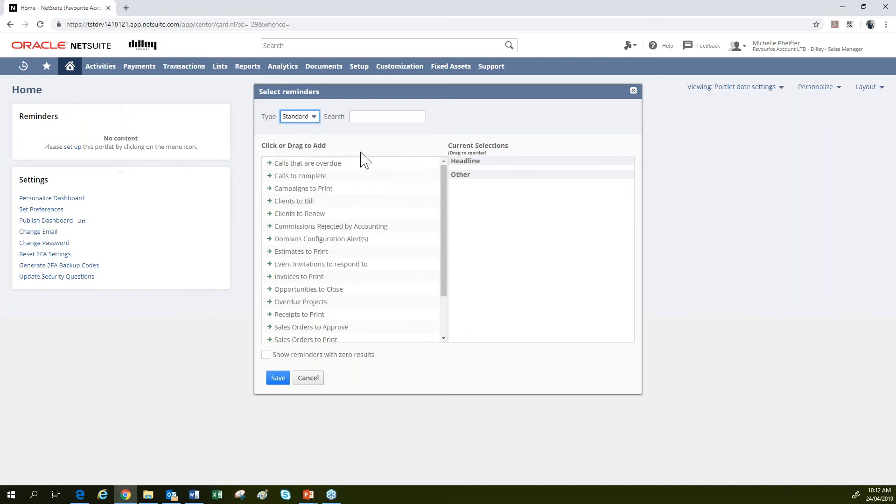
left_click(314, 215)
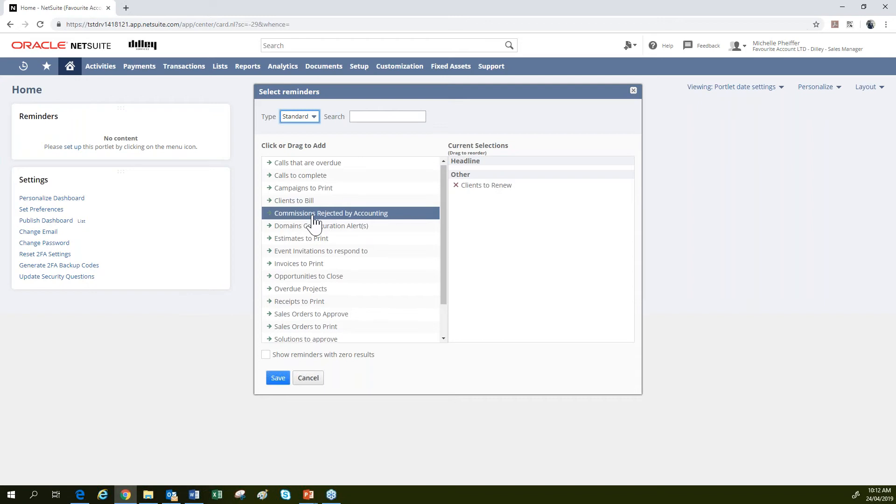
scroll(313, 216, "down", 1)
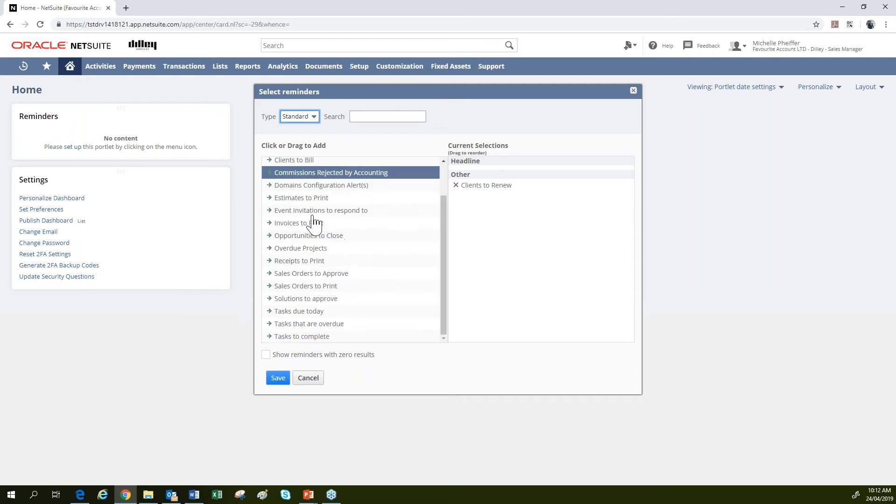
left_click(302, 316)
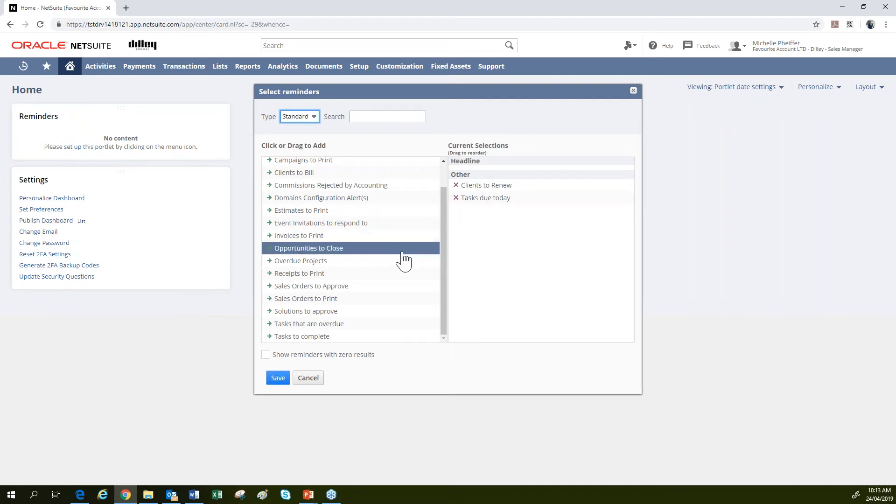
left_click(334, 325)
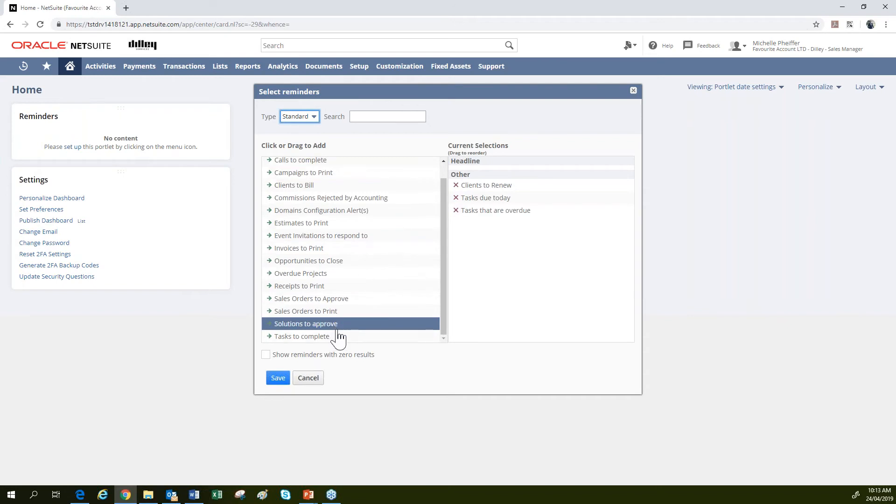
left_click(332, 337)
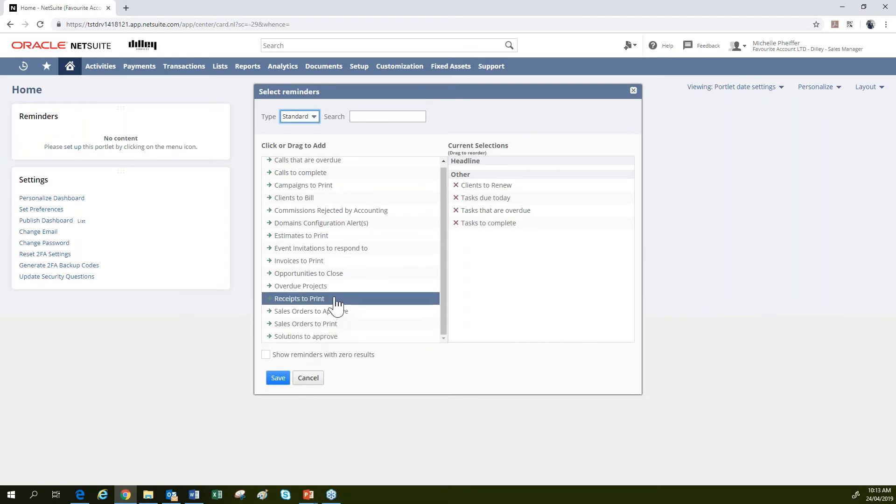
left_click(320, 173)
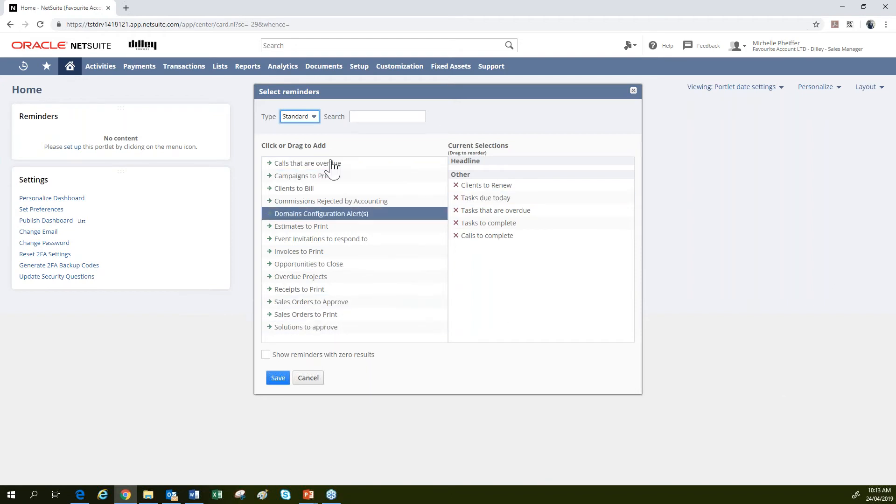
Add custom reminders Estimates Expiring this week and Client Events this week, include zero-result reminders, and save.
left_click(313, 117)
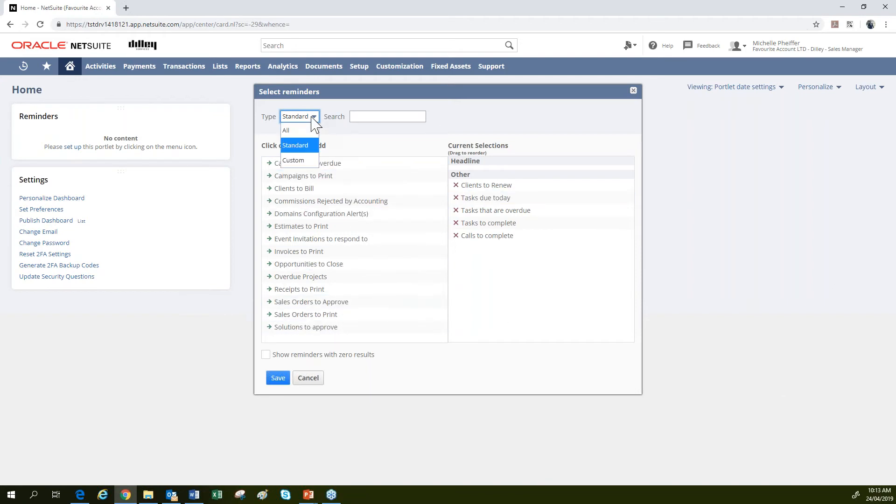
left_click(294, 161)
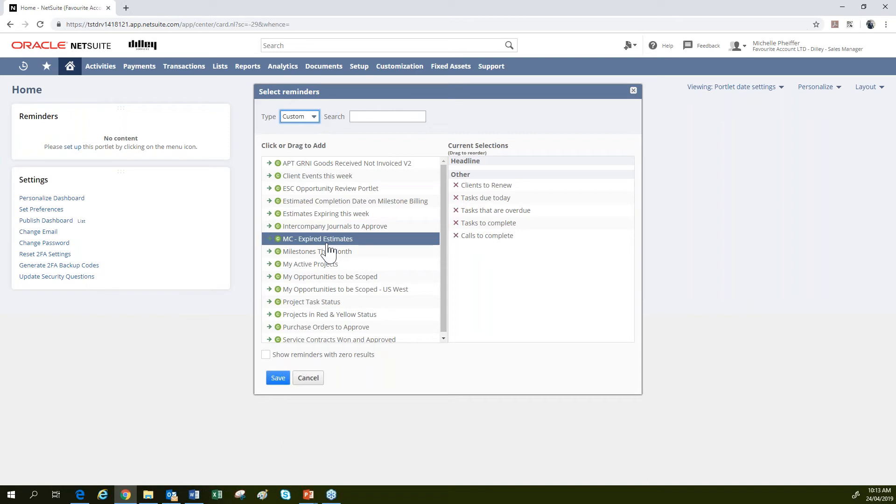
left_click(339, 215)
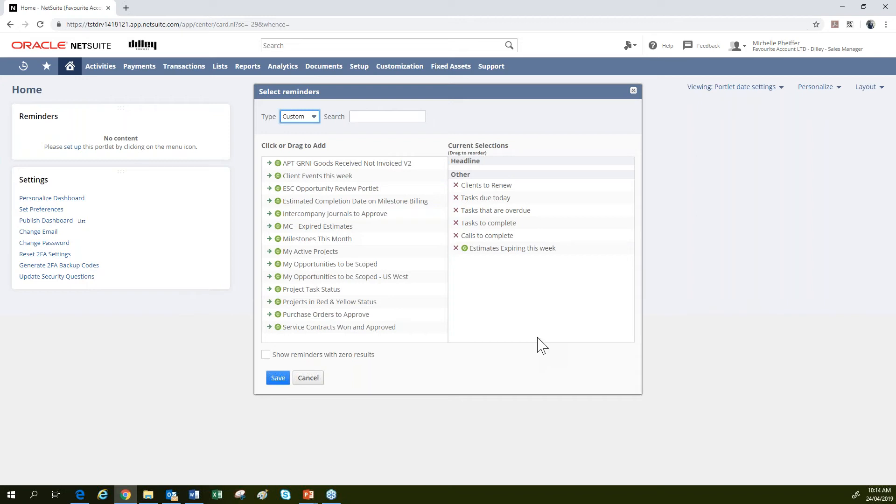
left_click(368, 184)
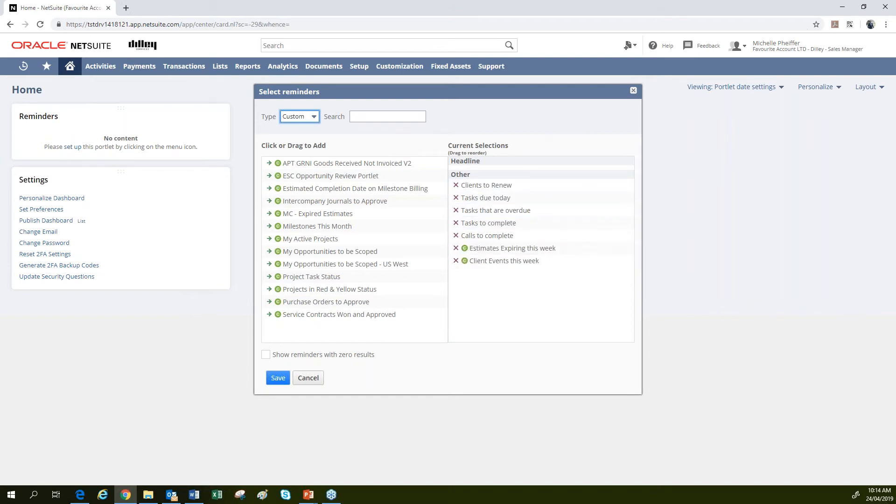
left_click(265, 355)
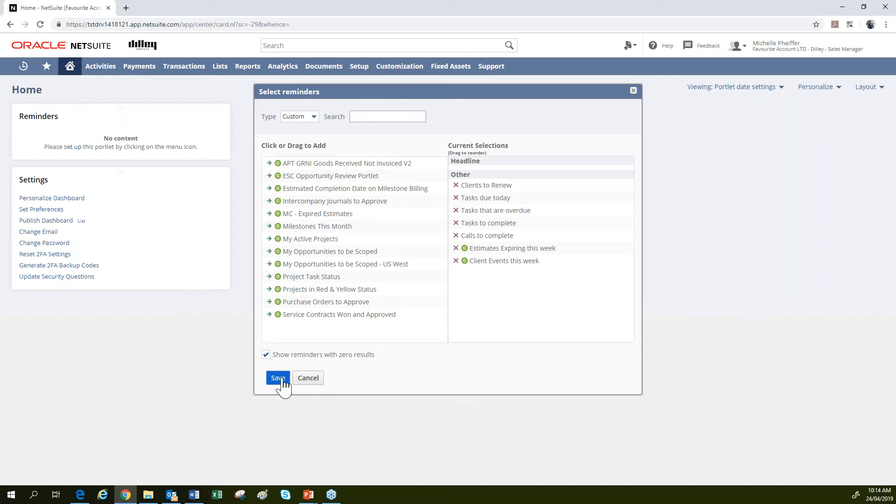
left_click(279, 377)
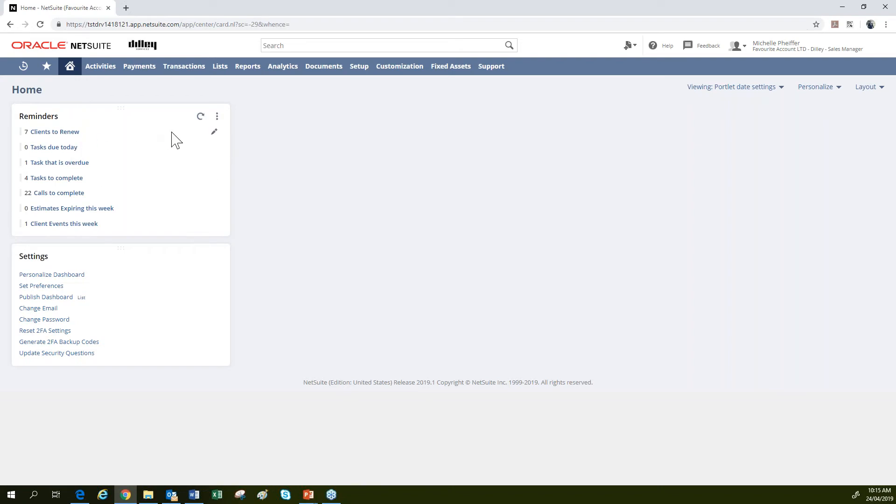
Make Clients to Renew a headline, with a green rule from 0 and a yellow rule at 4.
left_click(214, 133)
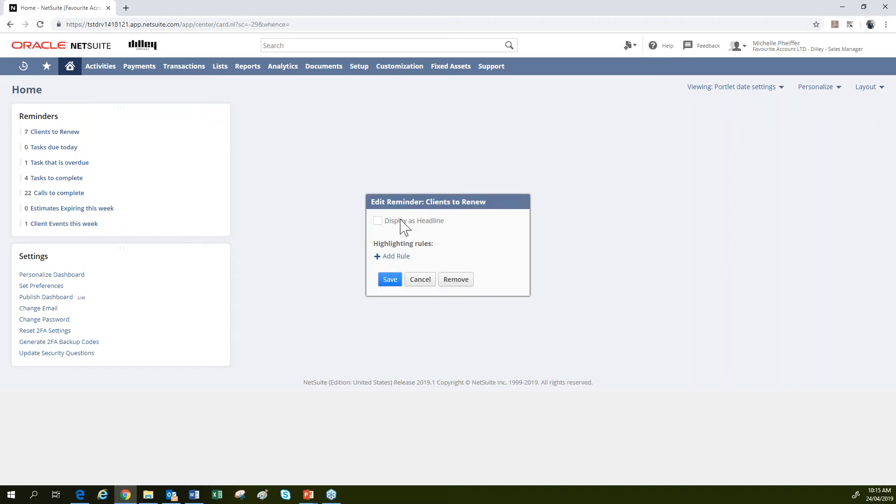
left_click(377, 222)
left_click(395, 258)
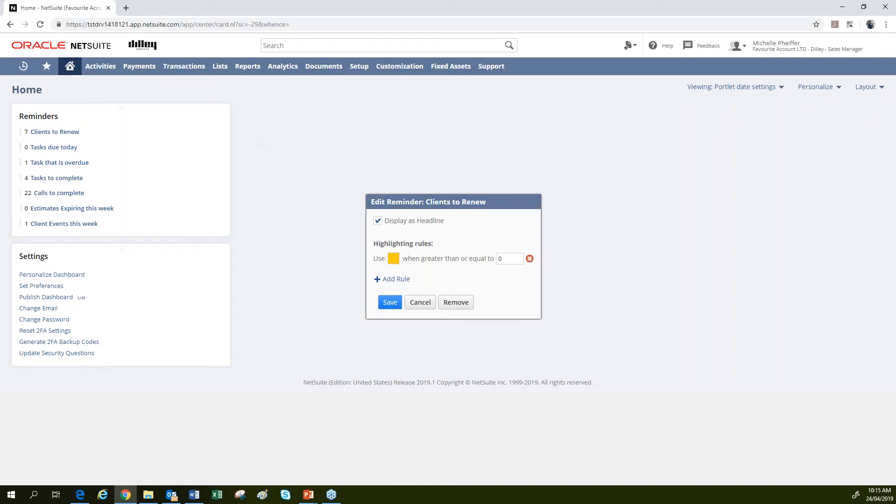
left_click(393, 258)
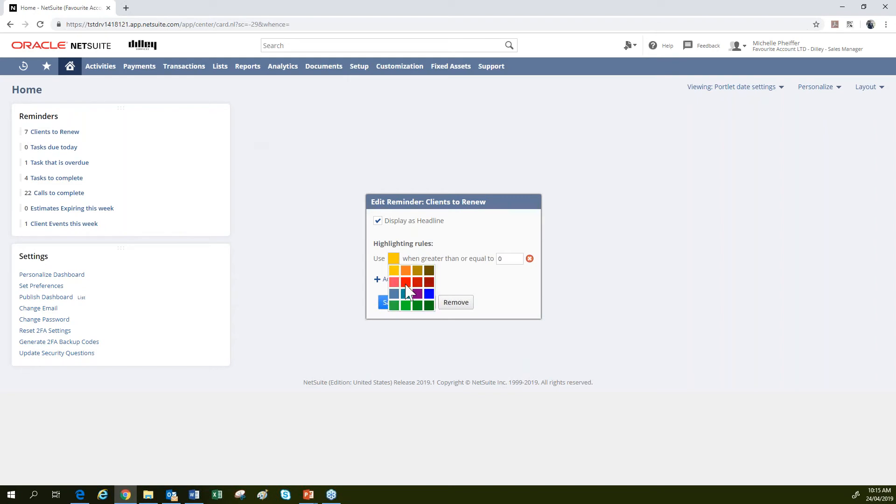
left_click(405, 306)
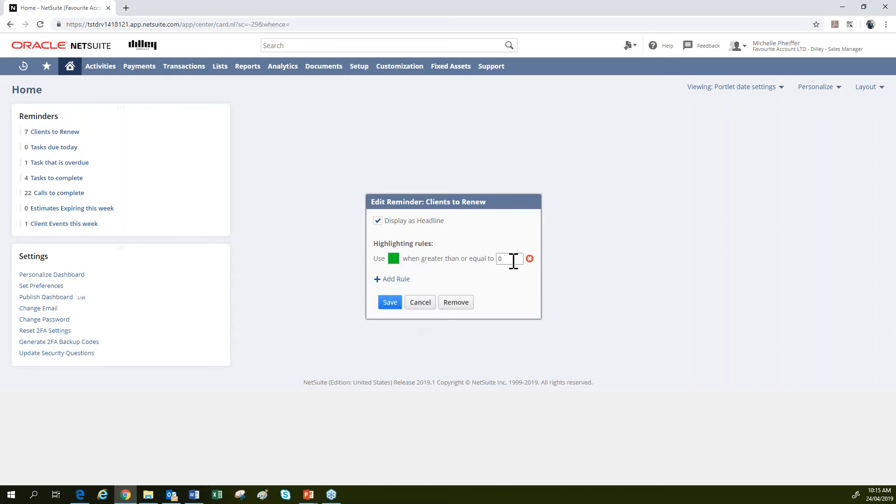
left_click(394, 280)
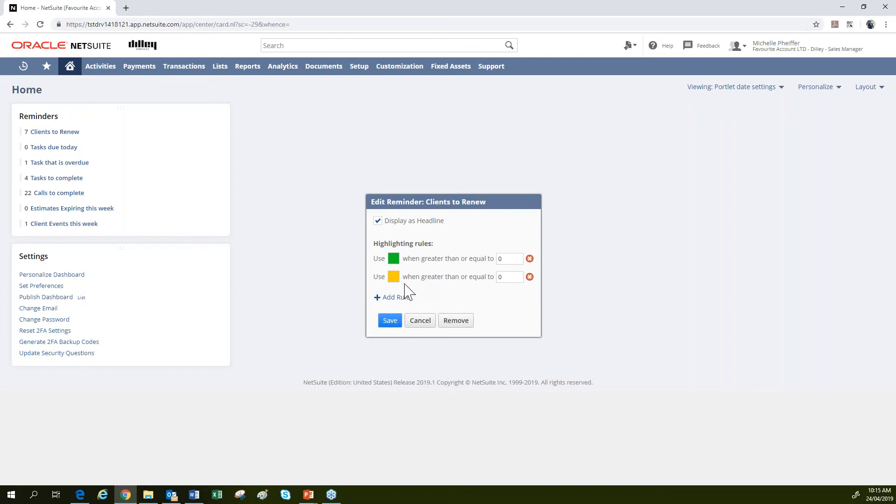
left_click(511, 277)
key("BackSpace")
type("4")
Add a red rule at 10 for Clients to Renew, save, and recheck the settings.
left_click(397, 297)
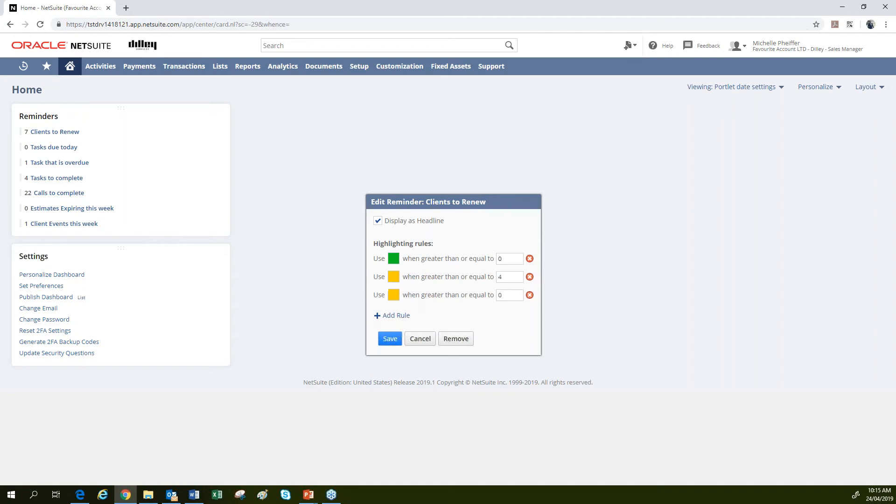
left_click(395, 295)
left_click(405, 319)
left_click(509, 294)
key("BackSpace")
type("10")
left_click(390, 342)
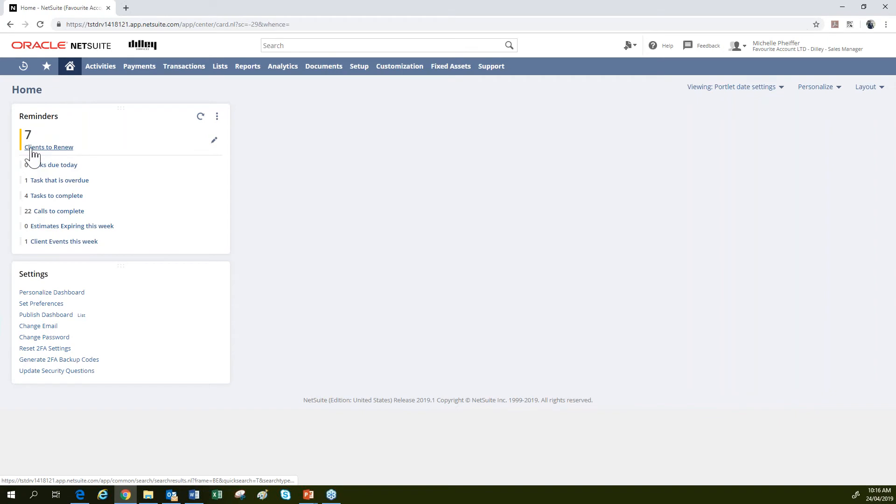
left_click(214, 141)
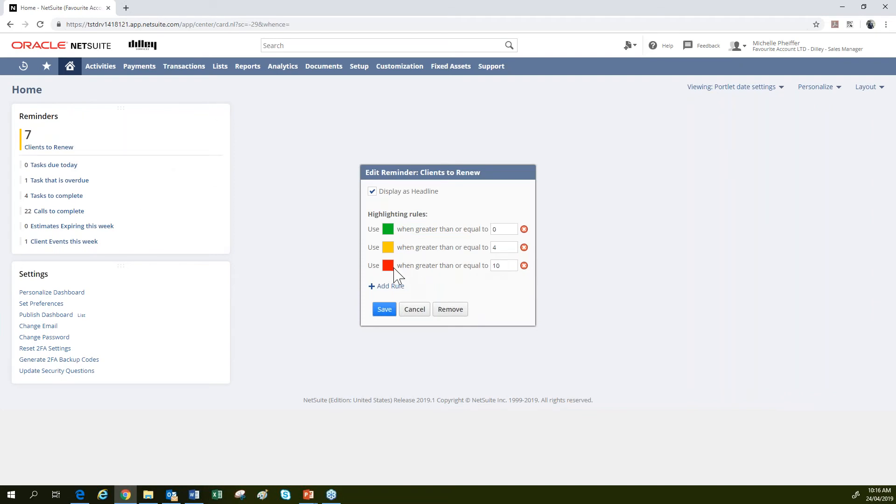
left_click(415, 309)
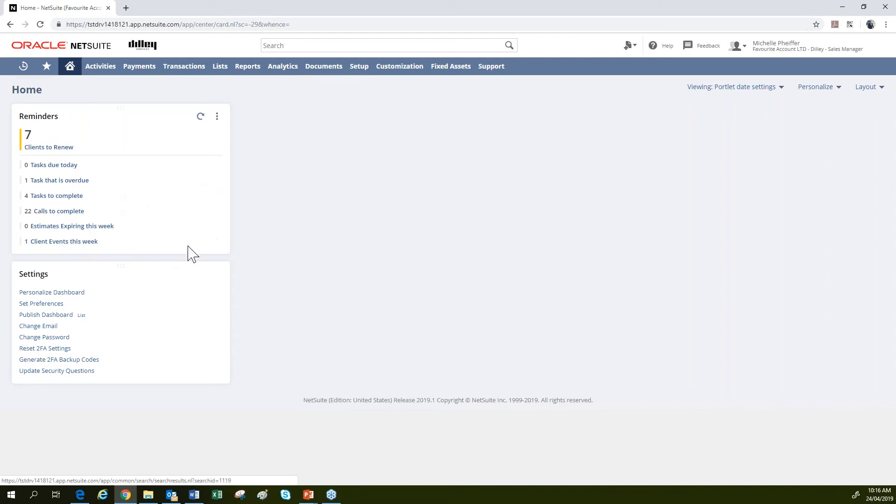
Give Client Events this week a green highlight rule from 0 and a yellow rule at 4.
left_click(215, 241)
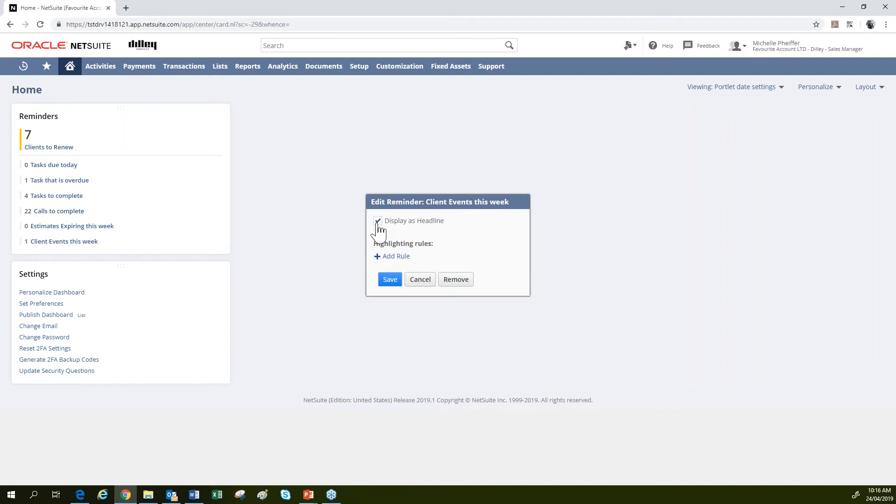
left_click(379, 257)
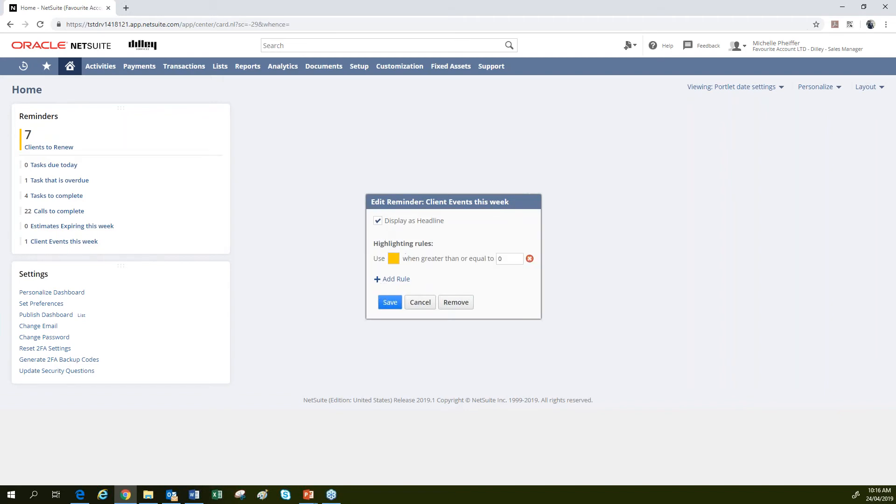
left_click(393, 259)
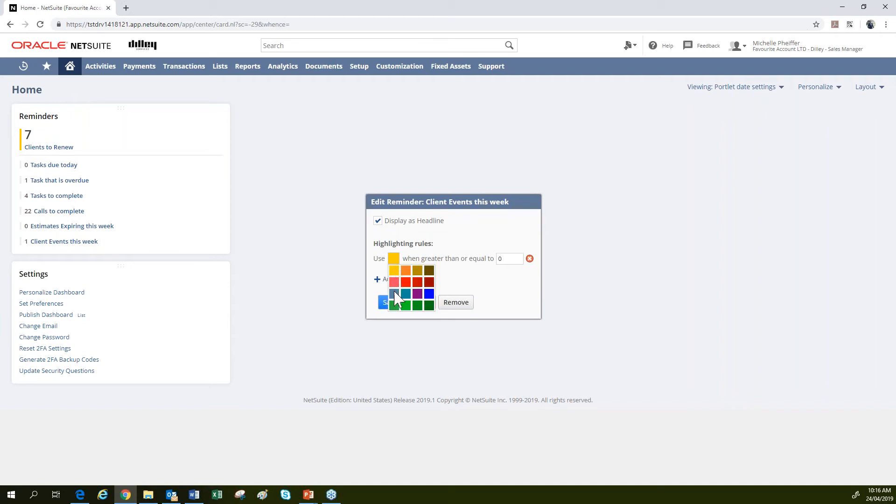
left_click(394, 306)
left_click(381, 279)
left_click(508, 277)
key("BackSpace")
type("4")
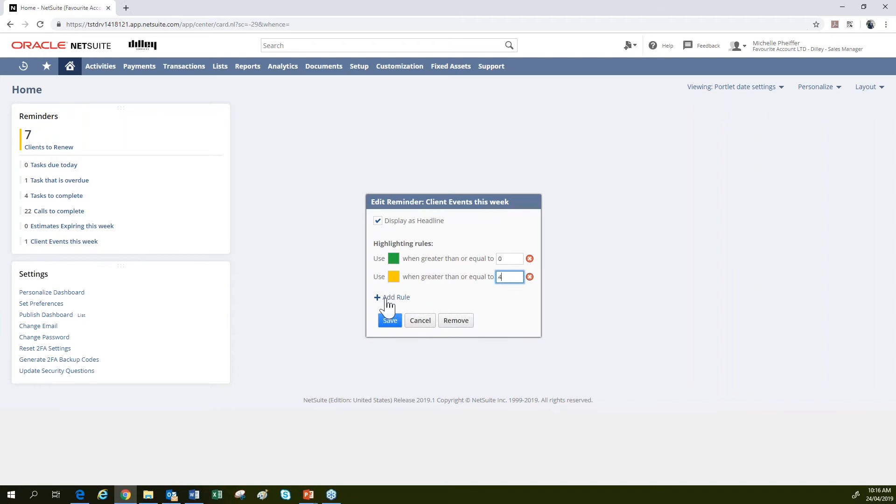
Add a red highlight rule at 10 for Client Events this week and save.
left_click(387, 299)
left_click(394, 295)
left_click(408, 326)
left_click(507, 296)
key("BackSpace")
type("10")
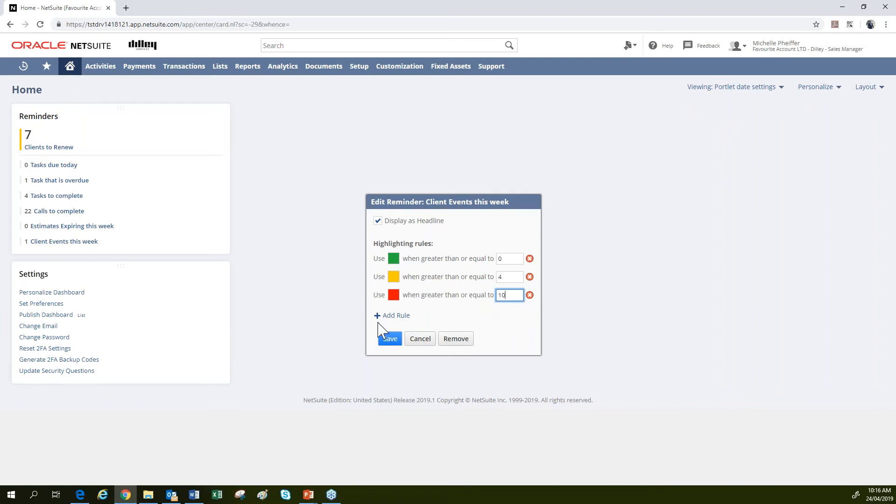
left_click(389, 339)
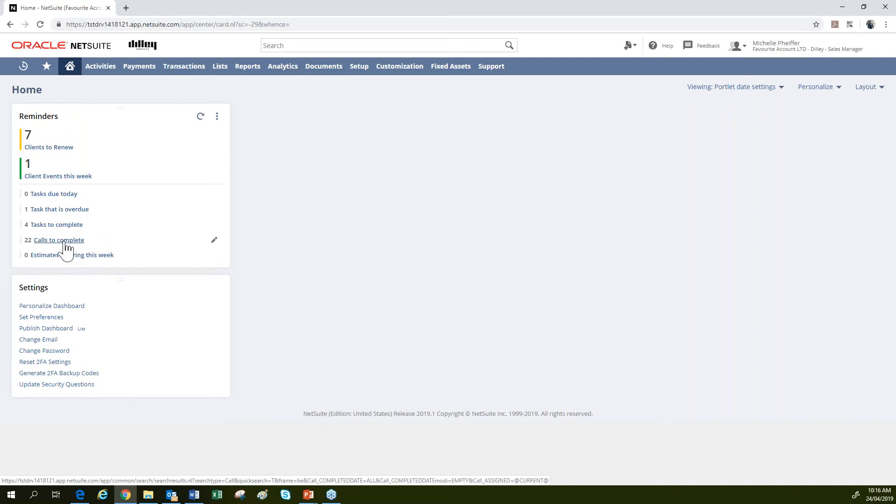
Give Calls to complete a green highlight rule from 0 and a yellow rule at 4.
left_click(213, 241)
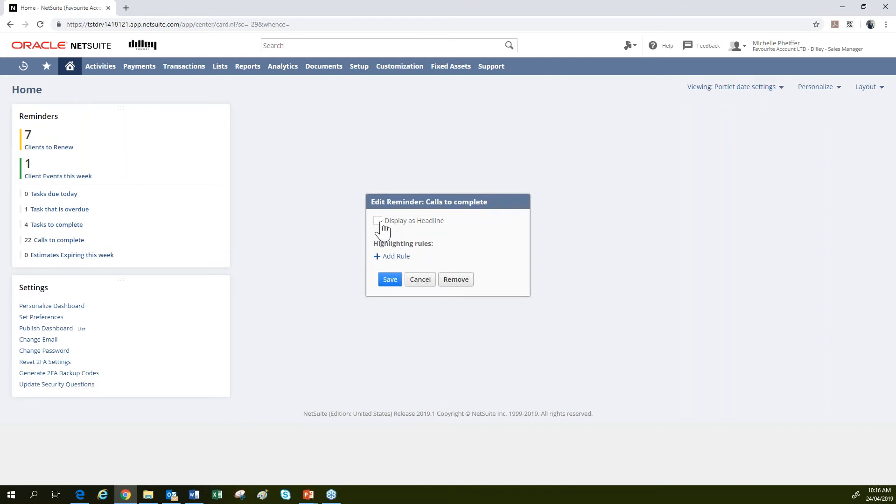
left_click(377, 257)
left_click(393, 258)
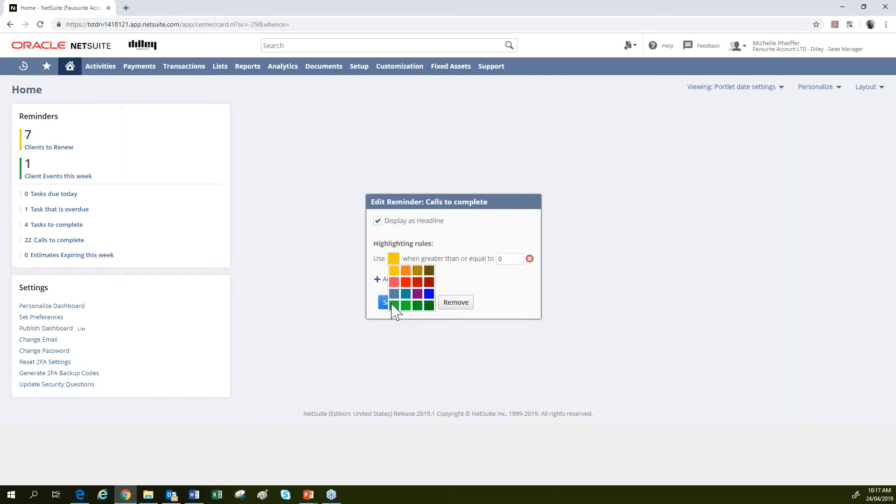
left_click(405, 305)
left_click(379, 279)
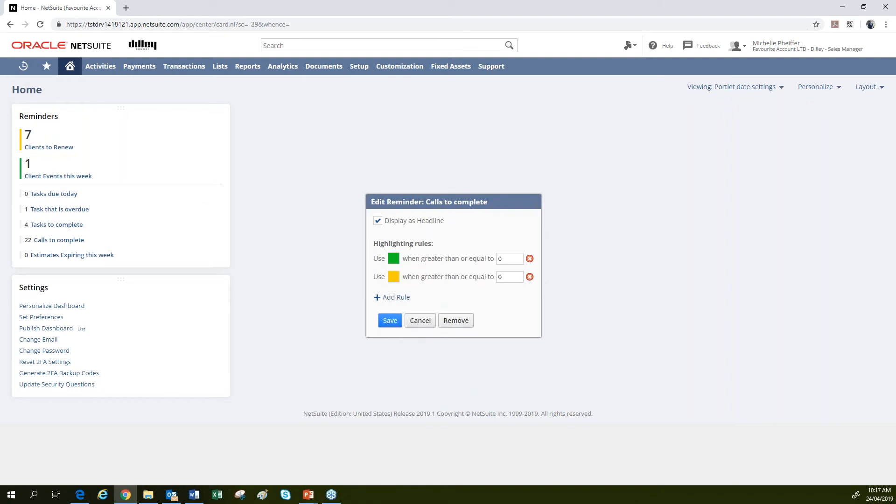
left_click(509, 277)
key("BackSpace")
type("4")
Add a red highlight rule at 10 for Calls to complete and save.
left_click(392, 297)
left_click(394, 295)
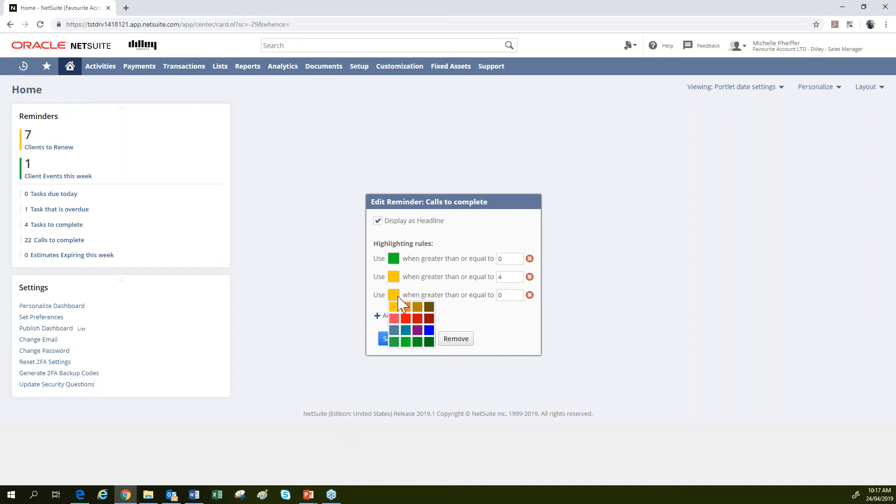
left_click(406, 318)
left_click(498, 295)
type("1")
left_click(390, 339)
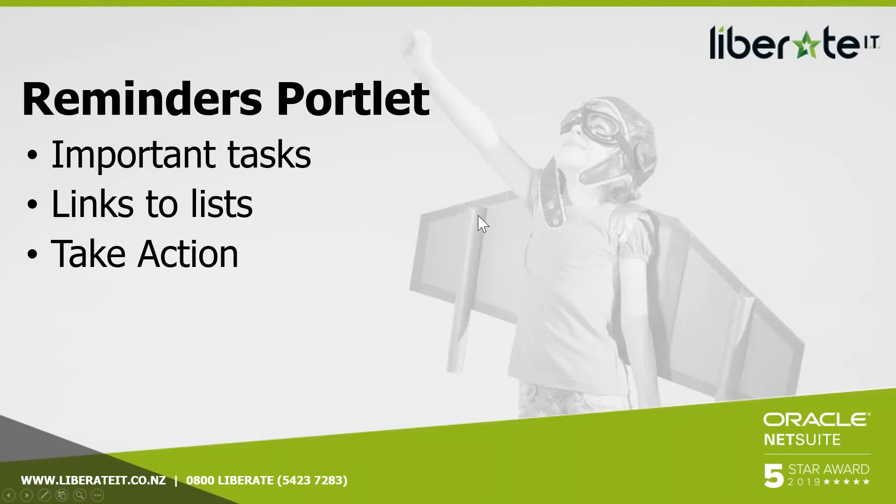
Advance the slideshow to the Task and Phone Calls Portlet slide.
key("Right")
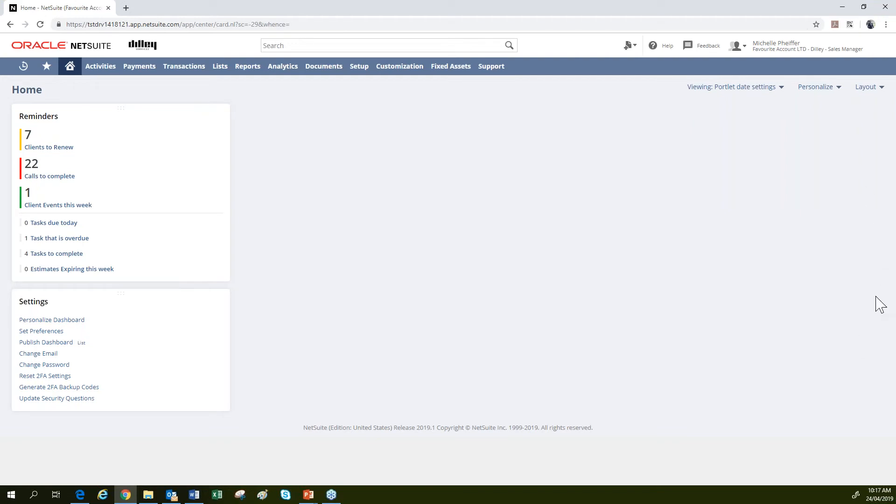
Add the Phone Calls and Tasks portlets to the home dashboard, then close the Personalize panel.
left_click(824, 89)
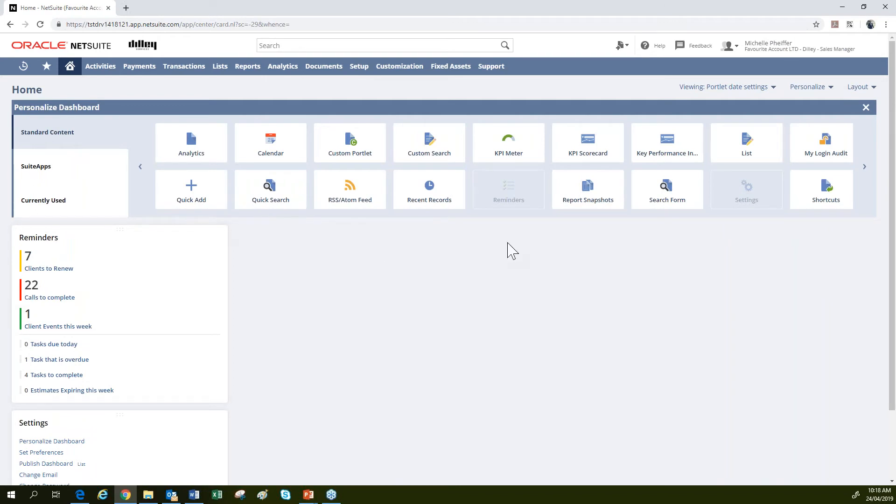
left_click(865, 168)
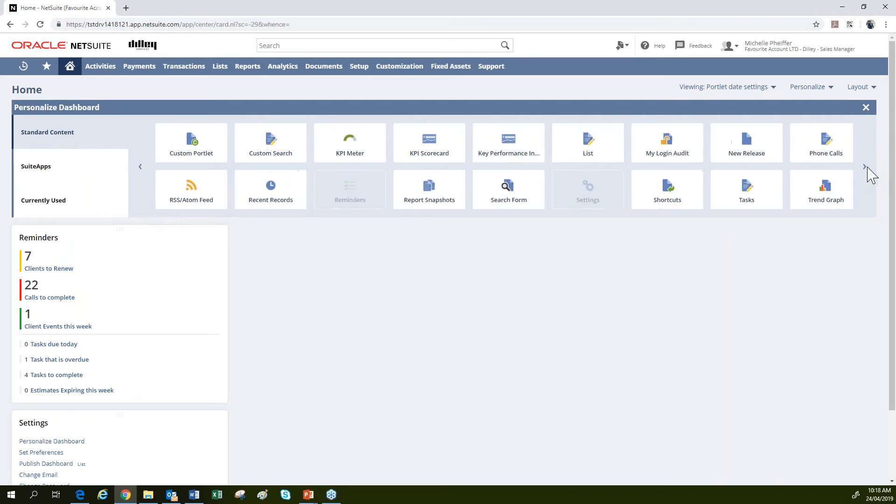
left_click(839, 160)
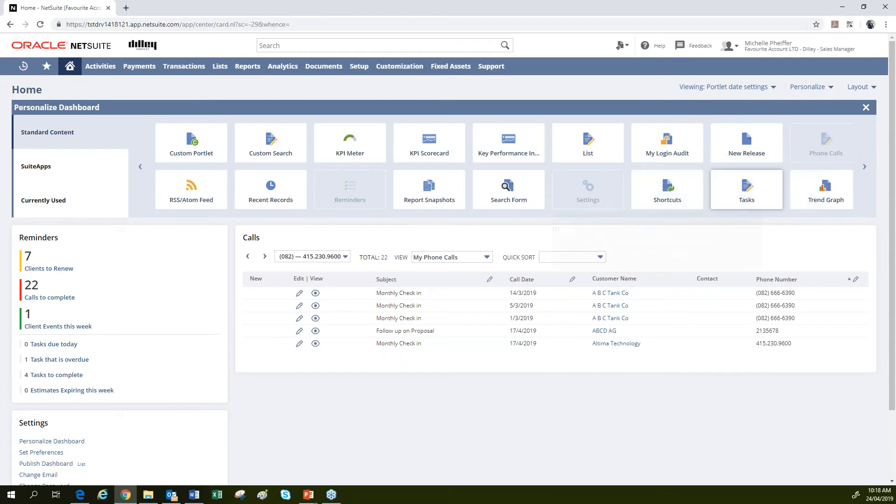
left_click(747, 189)
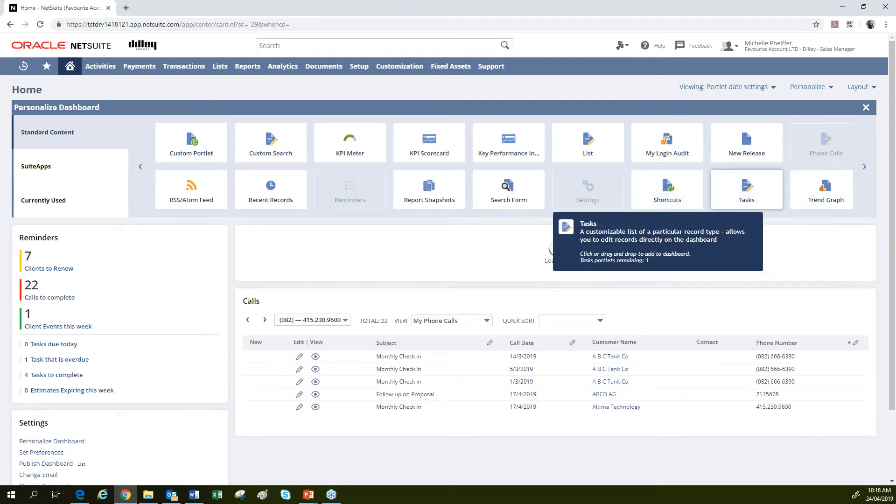
left_click(865, 107)
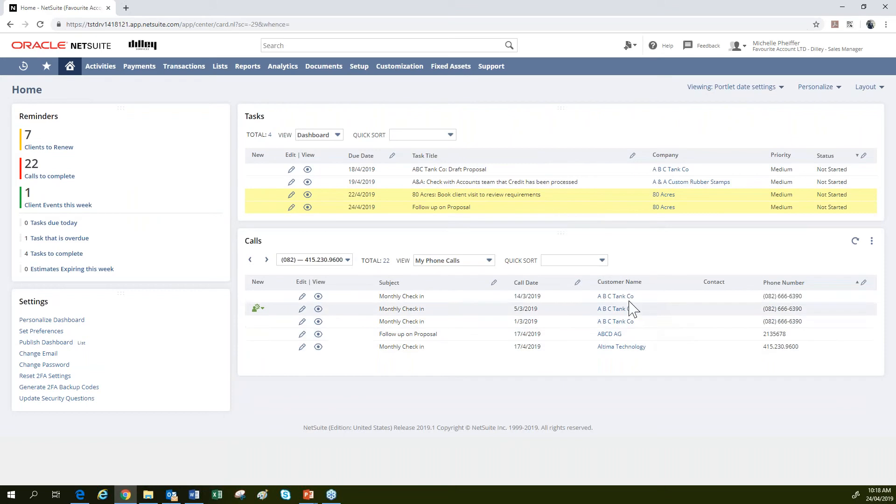
mouse_move(621, 300)
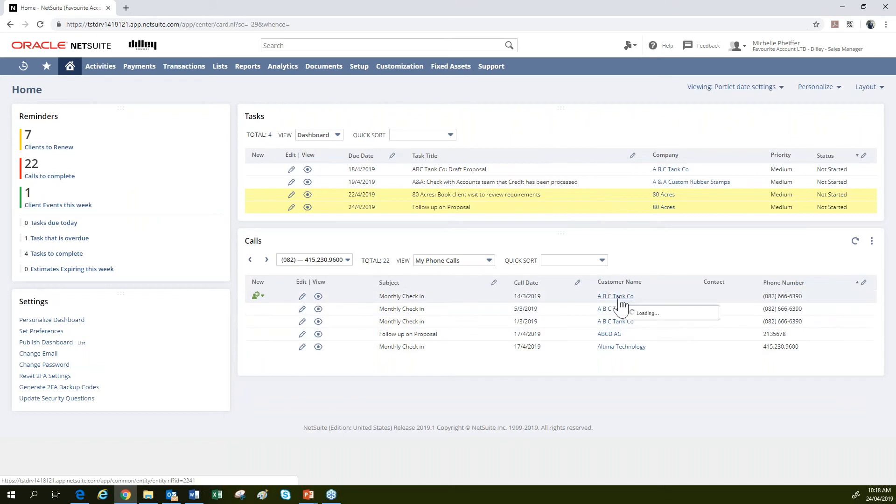
left_click(871, 241)
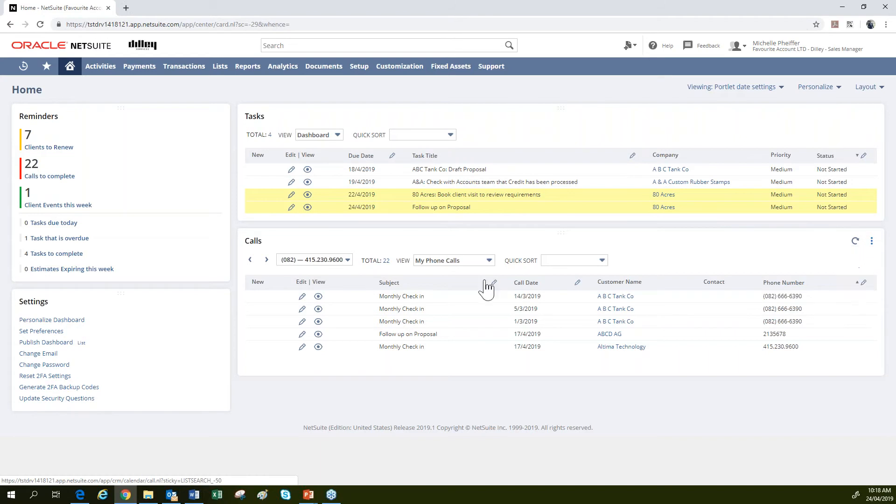
left_click(480, 262)
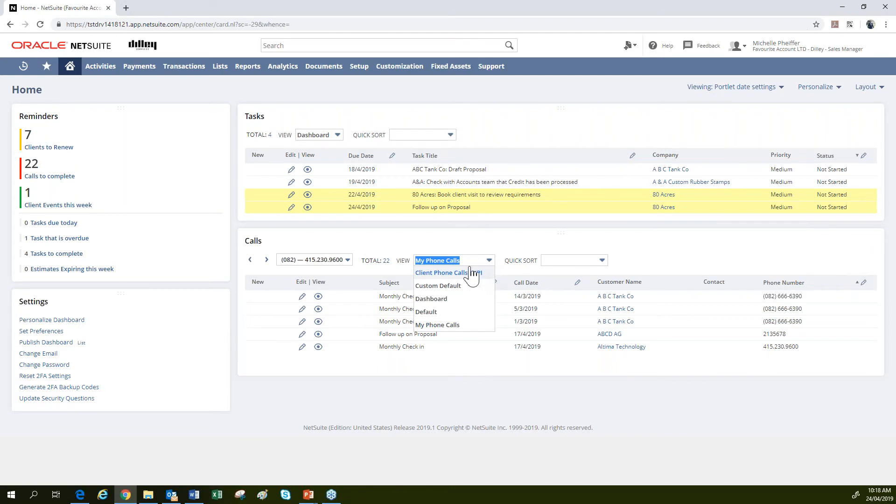
left_click(457, 328)
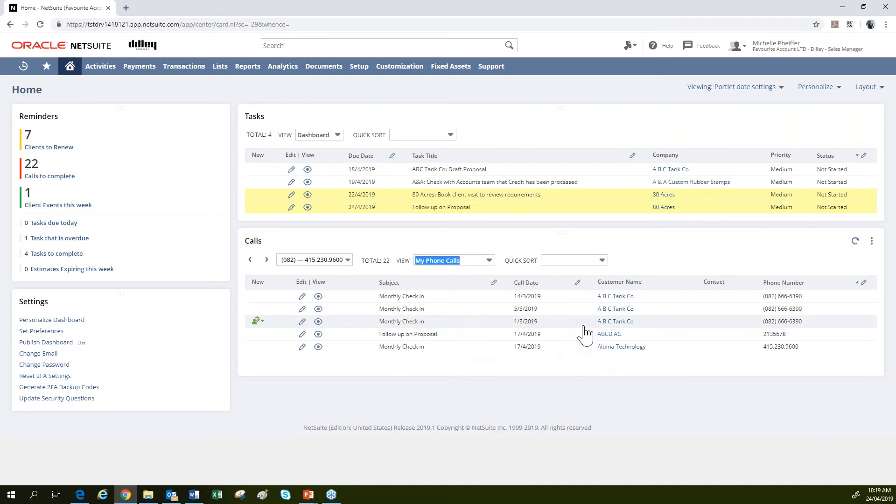
Mark ABC Tank Co: Draft Proposal Completed and the A&A credit-check task In Progress, then collapse and re-expand Calls.
left_click(846, 175)
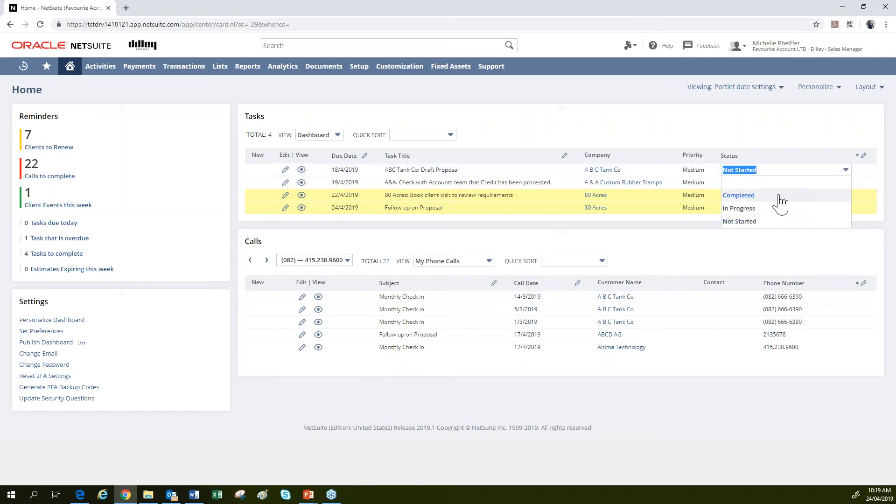
left_click(778, 196)
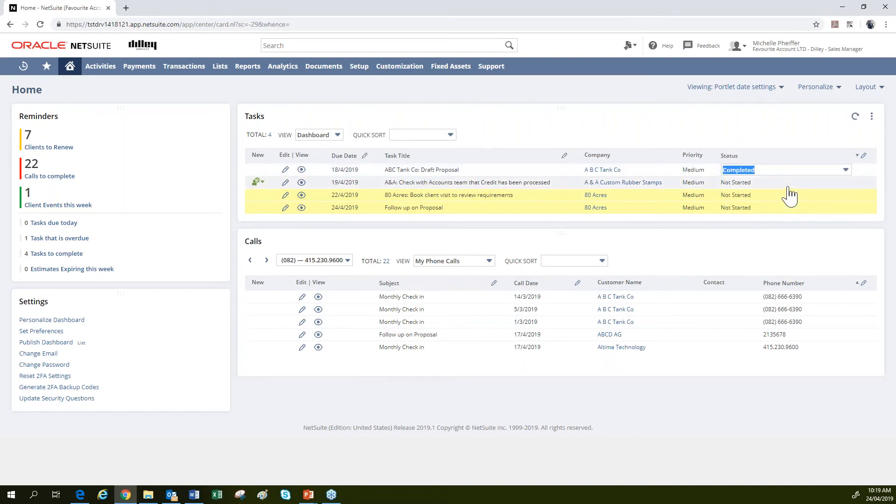
left_click(788, 182)
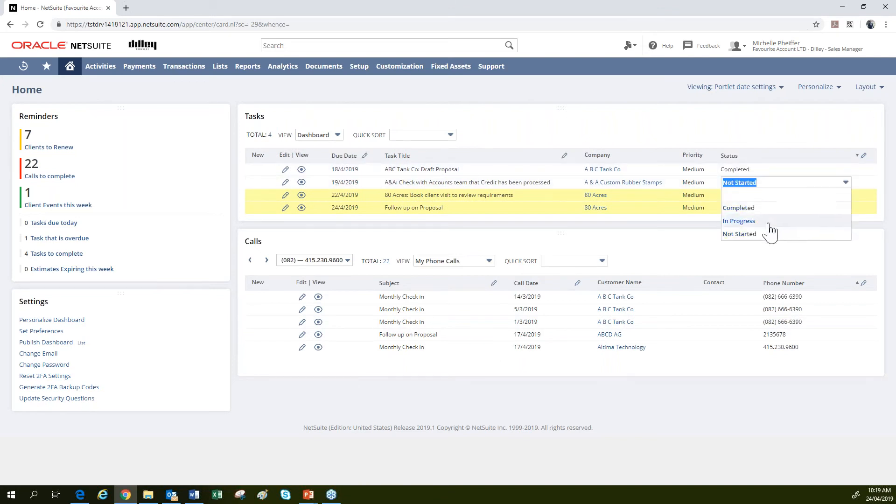
left_click(767, 222)
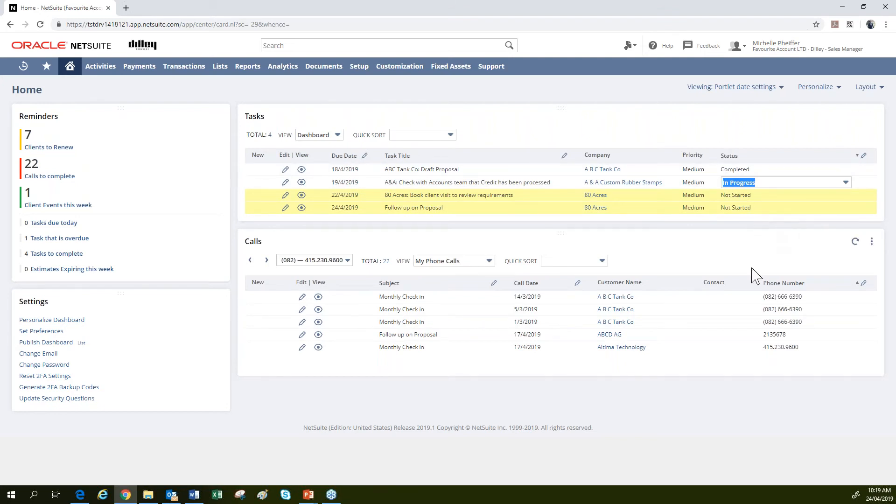
left_click(732, 234)
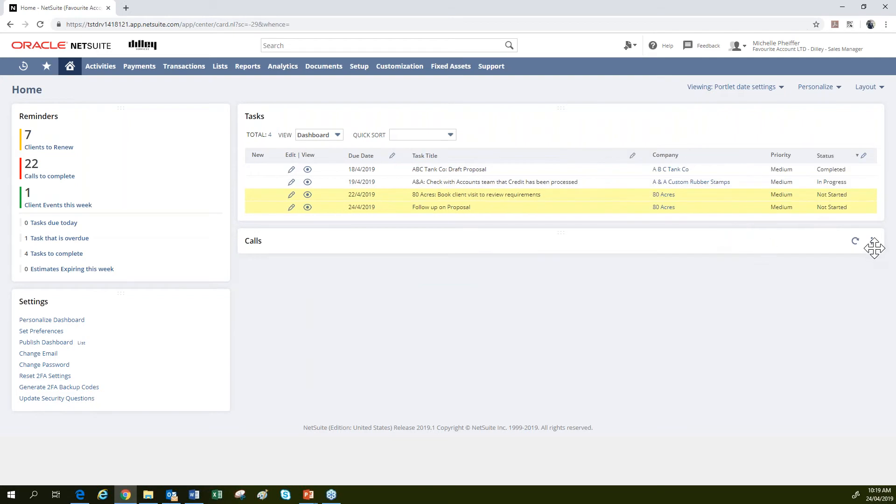
left_click(668, 245)
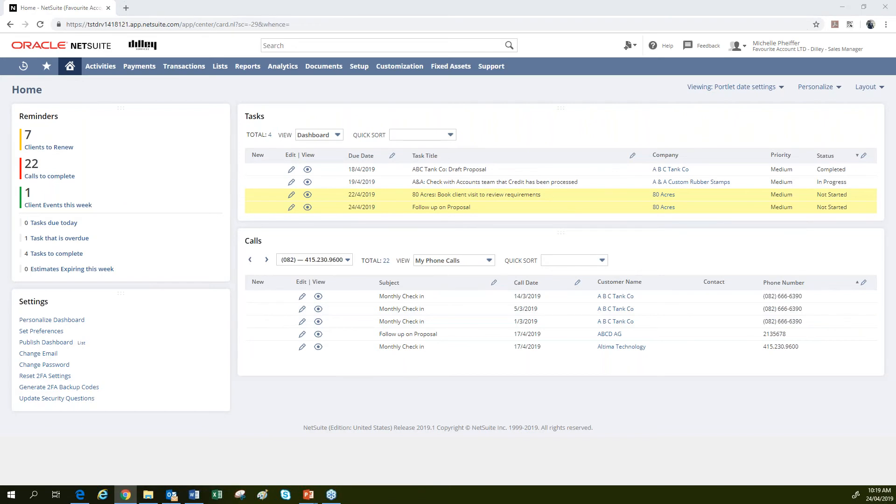
key("alt+Tab")
key("Right")
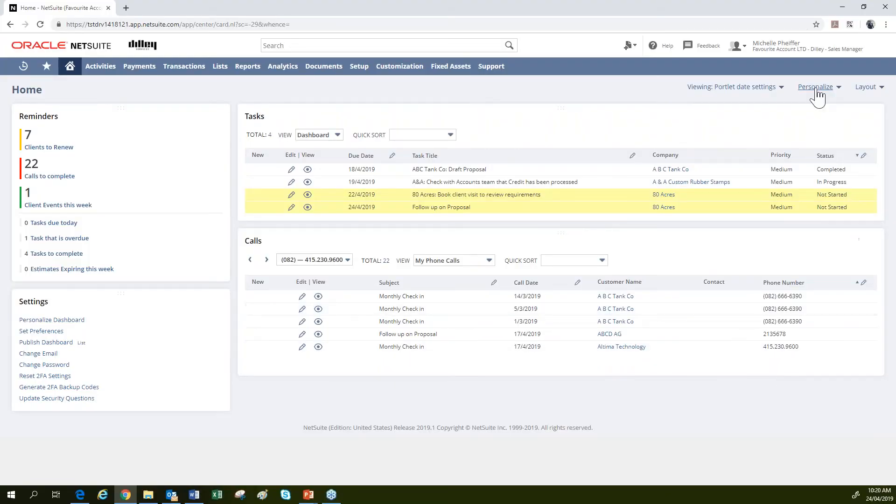
From Personalize, add the Key Performance Indicators tile under Standard Content to the Home dashboard.
left_click(815, 88)
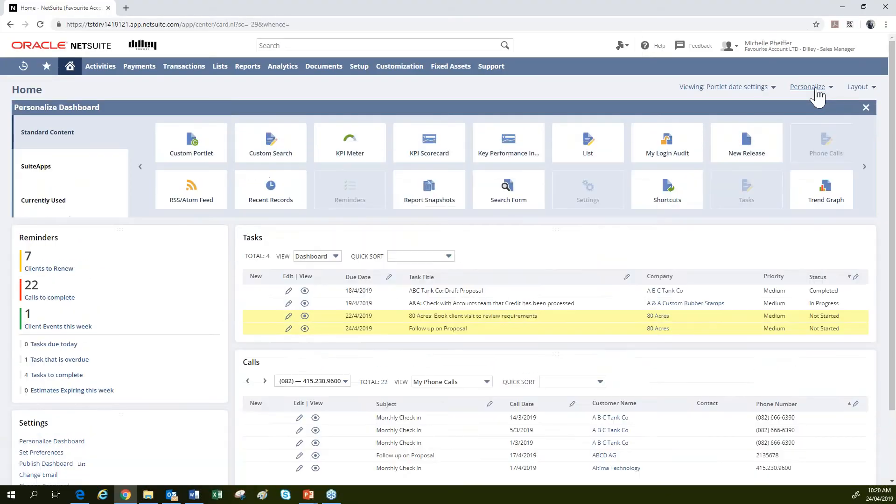
left_click(517, 158)
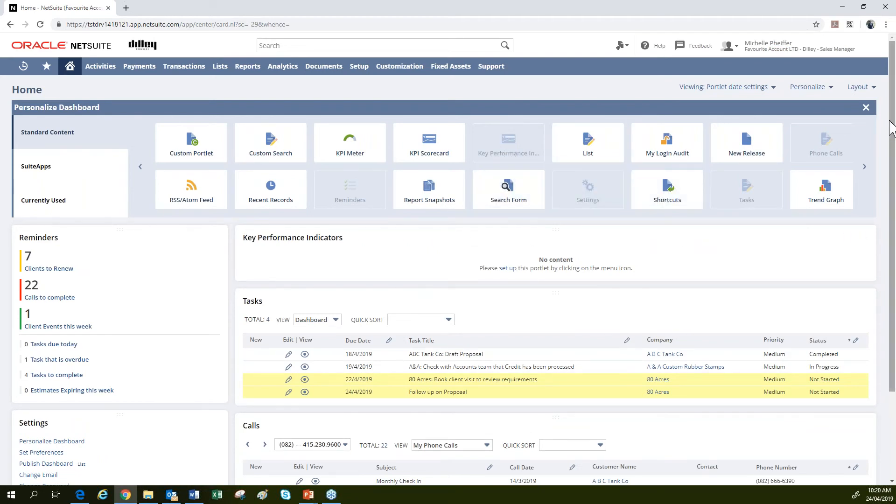
Close the Personalize Dashboard panel and choose Set Up from the KPI portlet's menu.
left_click(865, 108)
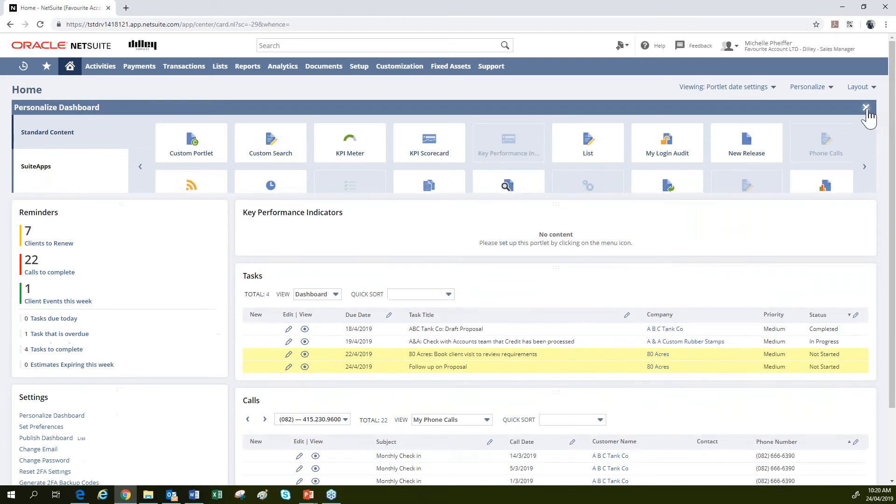
left_click(871, 117)
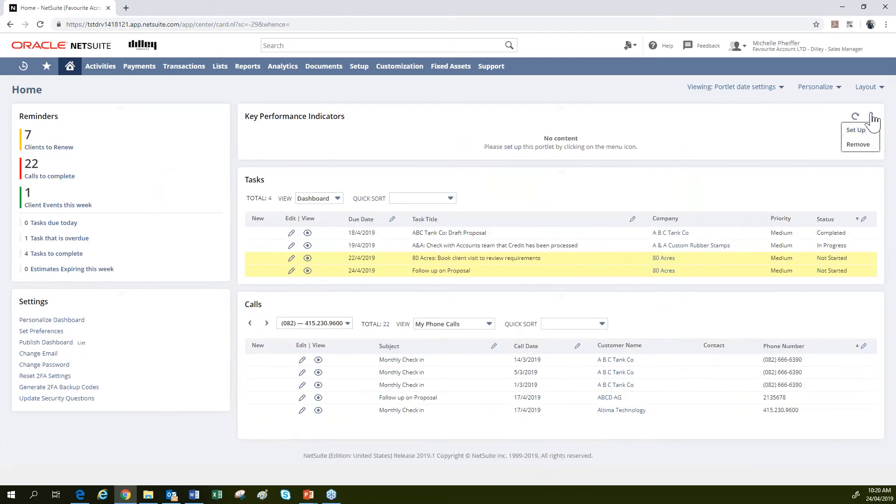
left_click(867, 130)
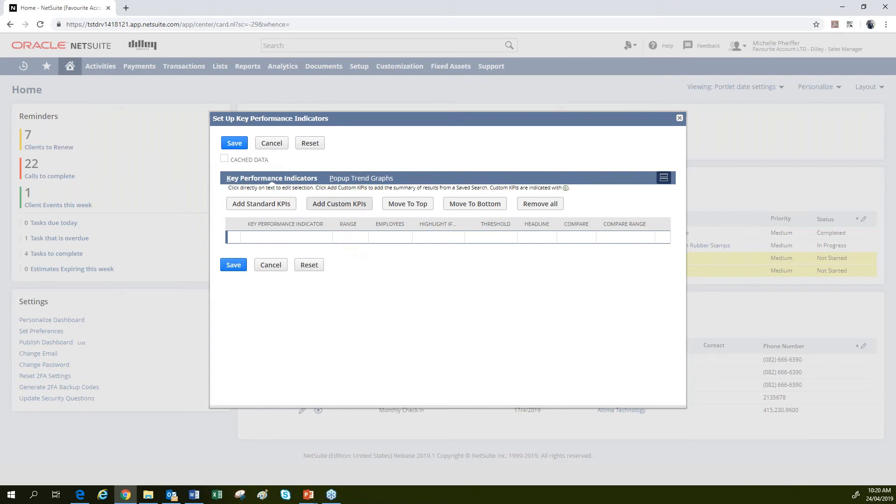
Add the custom KPIs Client Visits - KPI and Client Phone Calls - KPI.
left_click(336, 206)
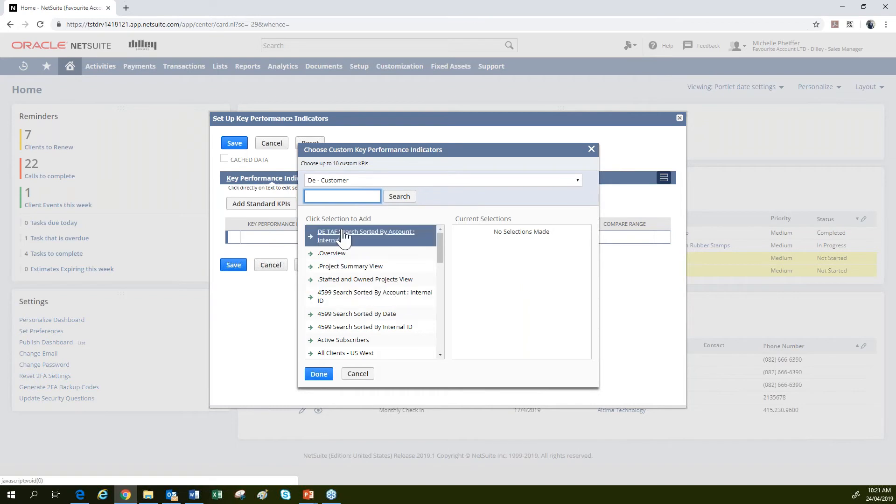
scroll(375, 319, "down", 4)
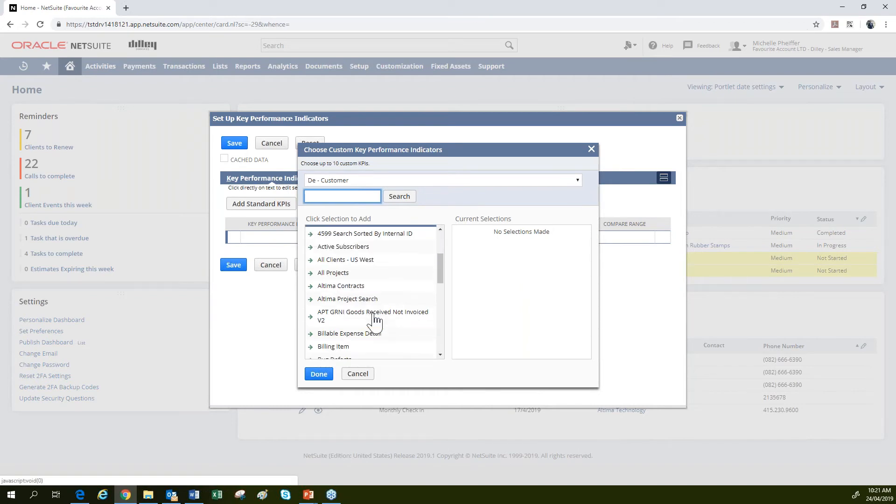
scroll(376, 320, "down", 5)
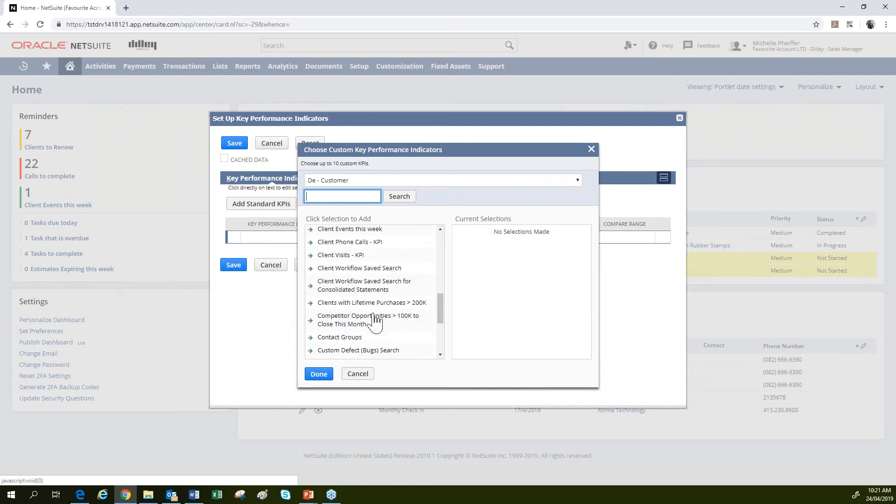
left_click(337, 256)
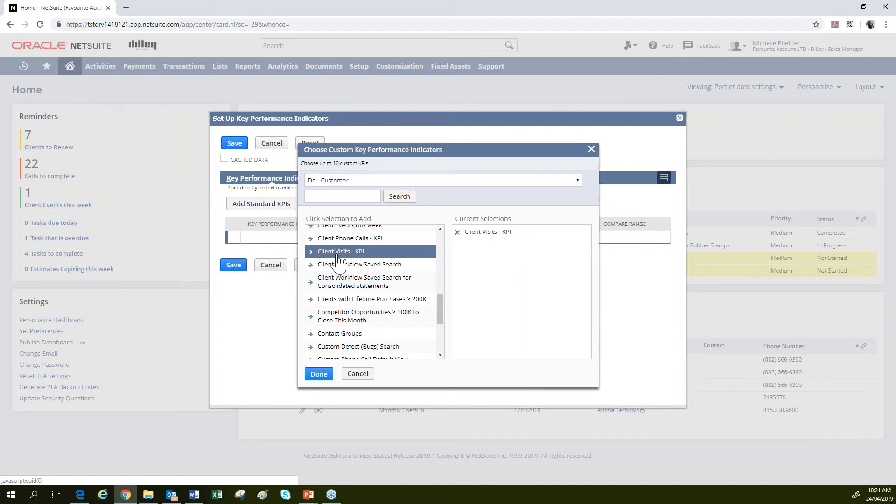
left_click(348, 241)
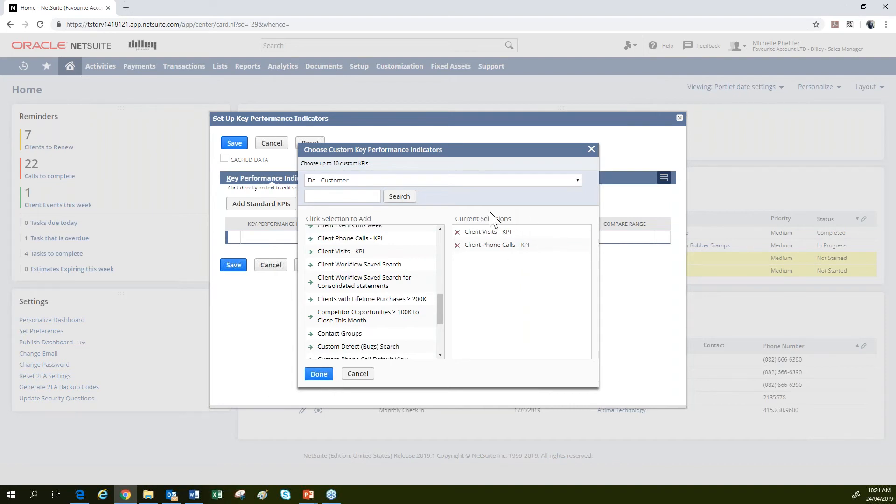
left_click(319, 374)
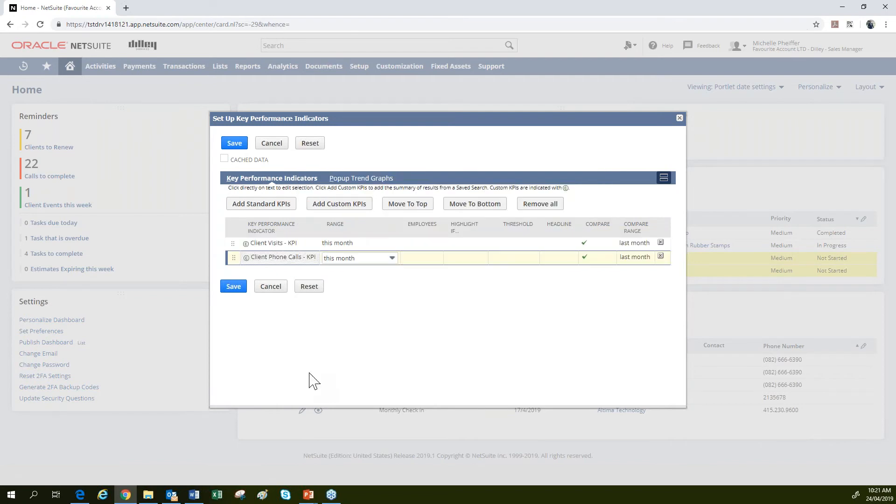
Add standard KPIs New Clients (Sales Orders), New Leads, New Opportunities and Pipeline (Projected), then save the setup.
left_click(266, 206)
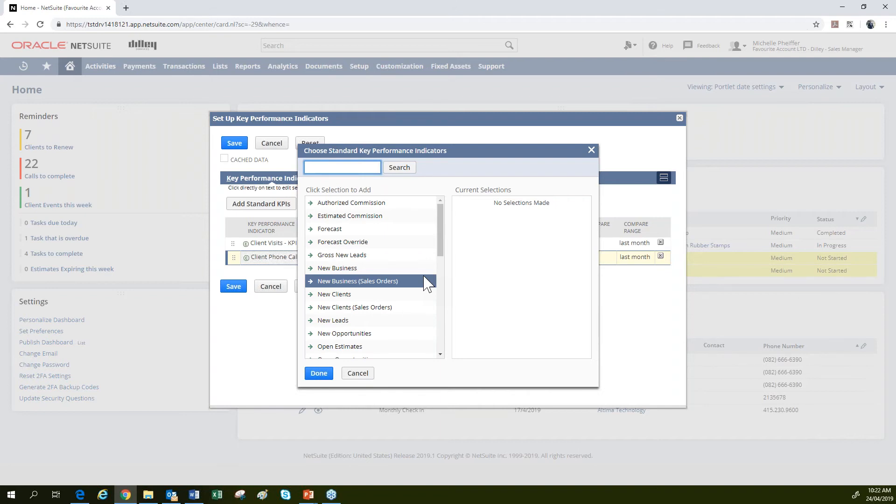
left_click(413, 307)
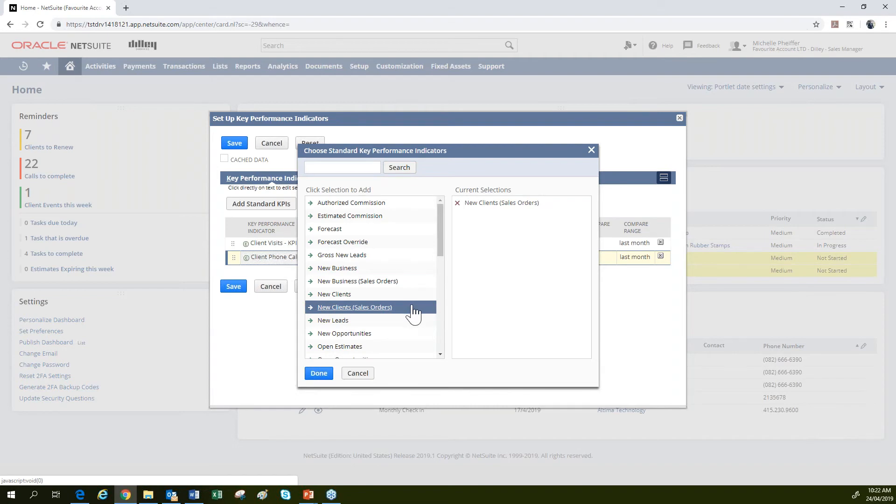
left_click(372, 326)
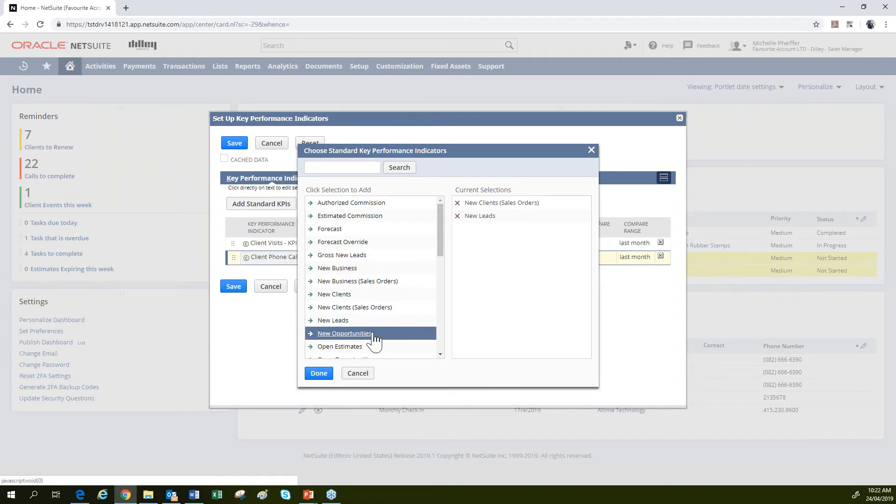
left_click(374, 334)
scroll(374, 339, "down", 5)
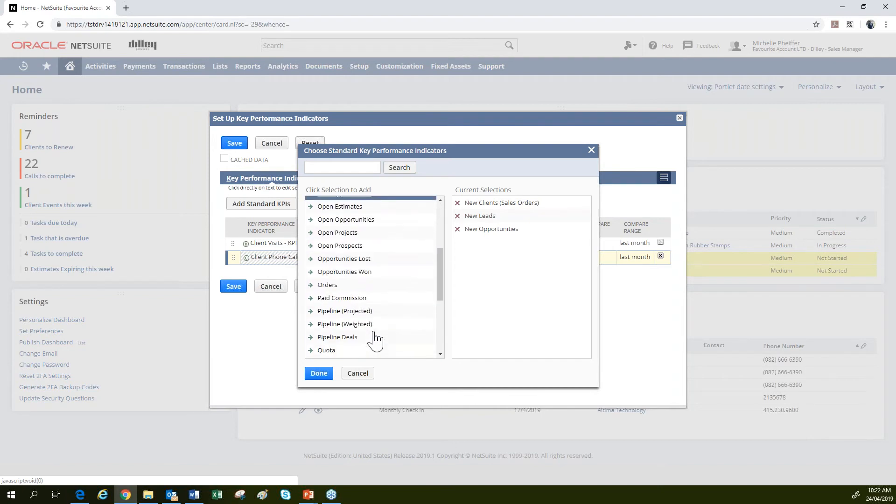
scroll(375, 340, "down", 2)
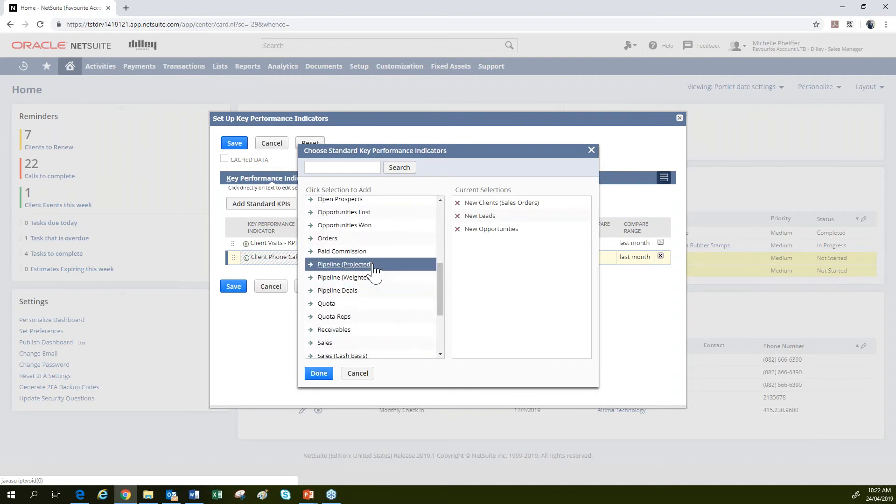
left_click(374, 267)
left_click(319, 373)
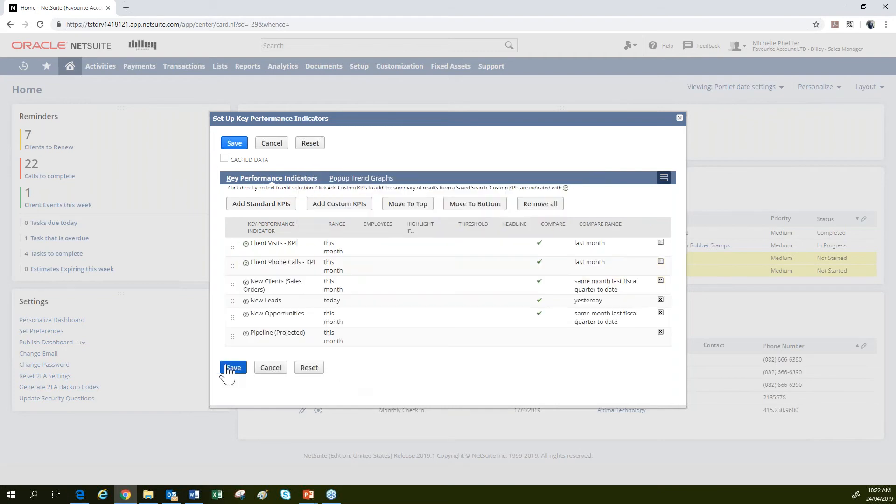
left_click(231, 368)
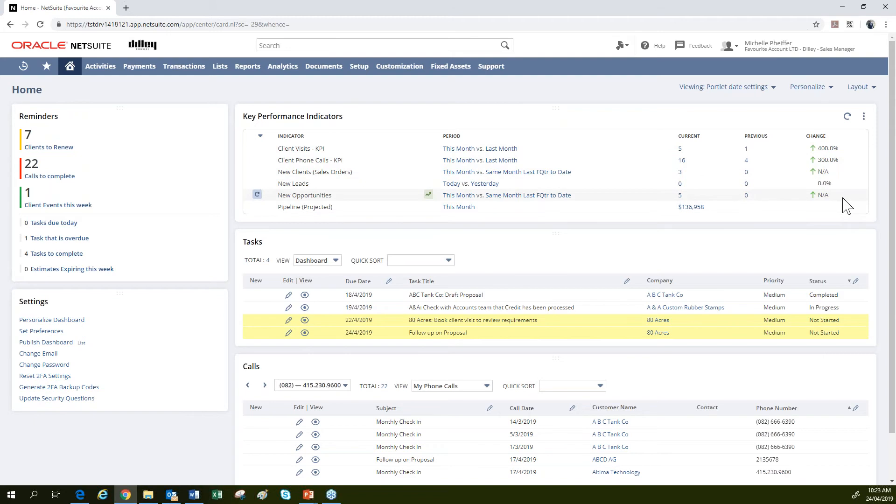
Open the three-dot menu at the top right of the Key Performance Indicators portlet.
left_click(863, 116)
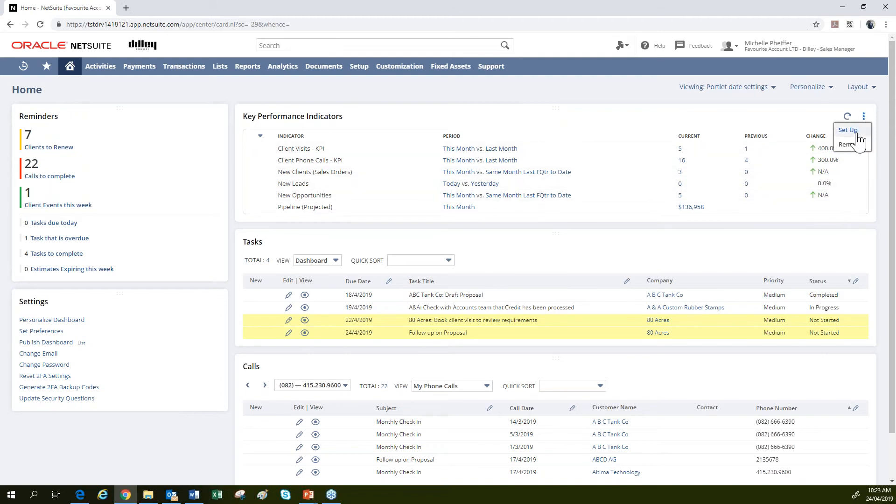
Open the KPI Set Up dialog, toggle Client Visits' Compare off and back on, and select New Clients.
left_click(847, 130)
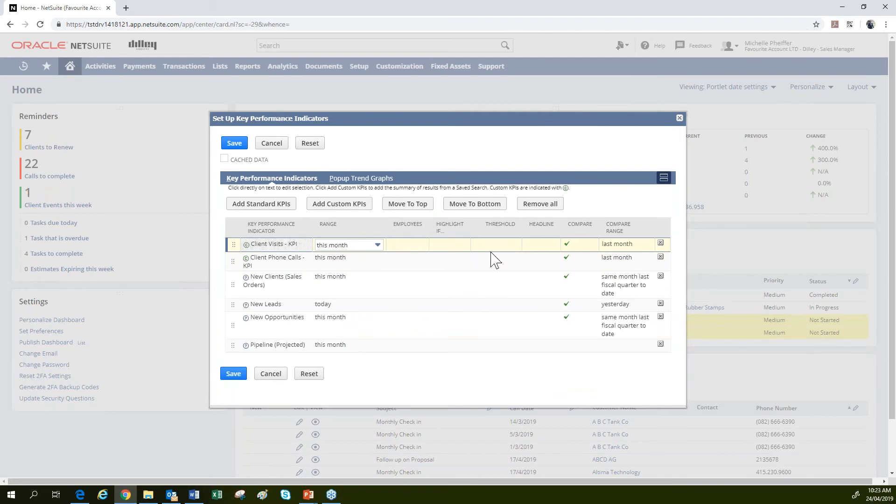
left_click(568, 247)
left_click(541, 248)
left_click(541, 246)
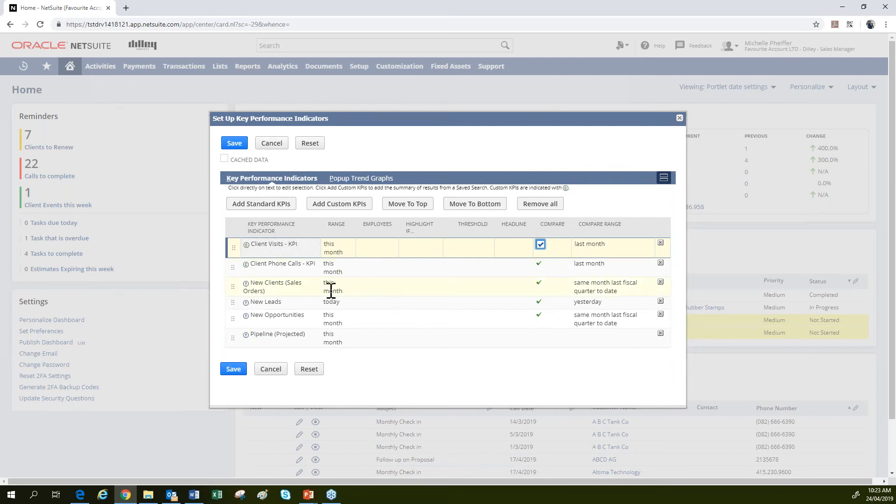
left_click(598, 293)
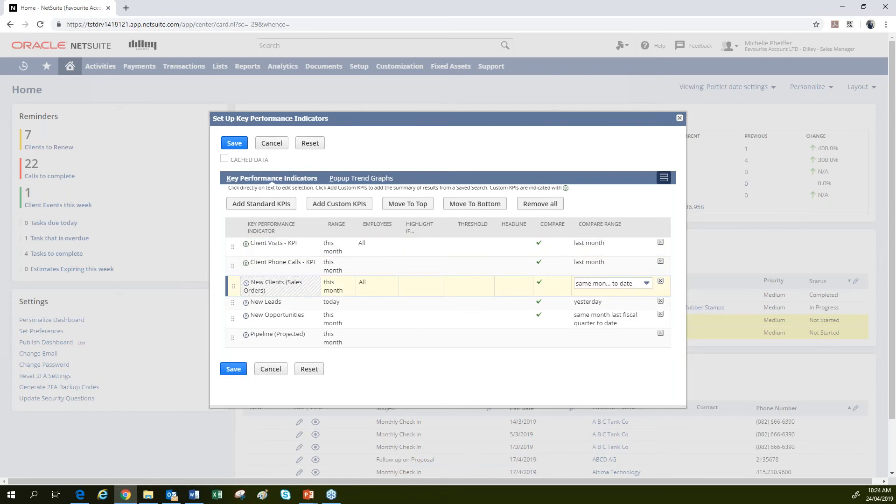
Set the New Clients compare range to last month.
left_click(634, 286)
scroll(611, 335, "down", 8)
scroll(611, 335, "down", 10)
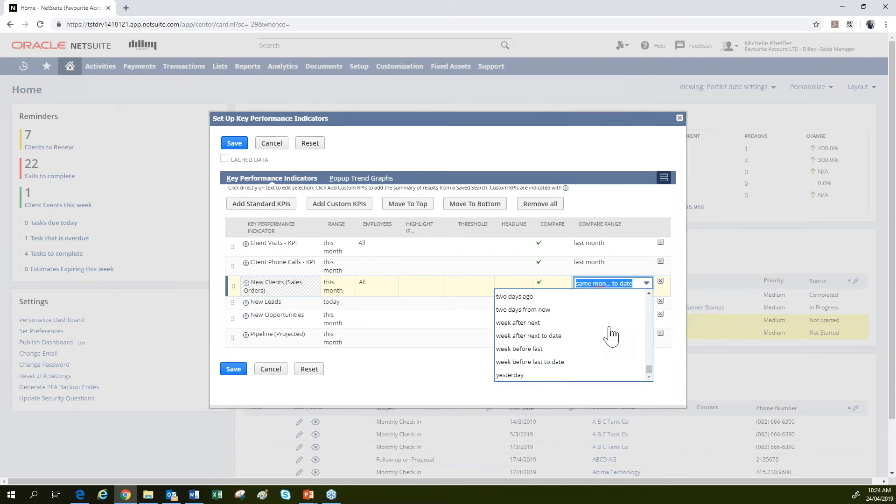
scroll(610, 335, "down", 2)
scroll(592, 304, "up", 8)
scroll(589, 304, "up", 8)
scroll(589, 305, "up", 10)
scroll(589, 305, "up", 3)
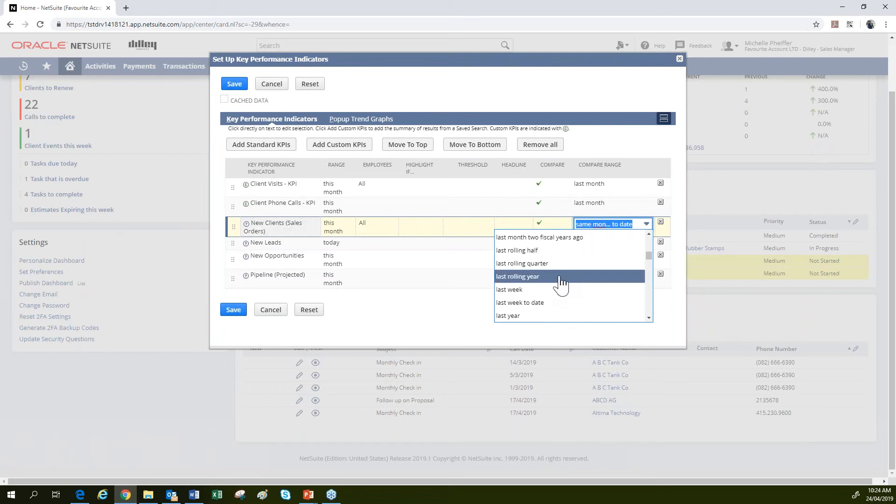
scroll(561, 284, "down", 2)
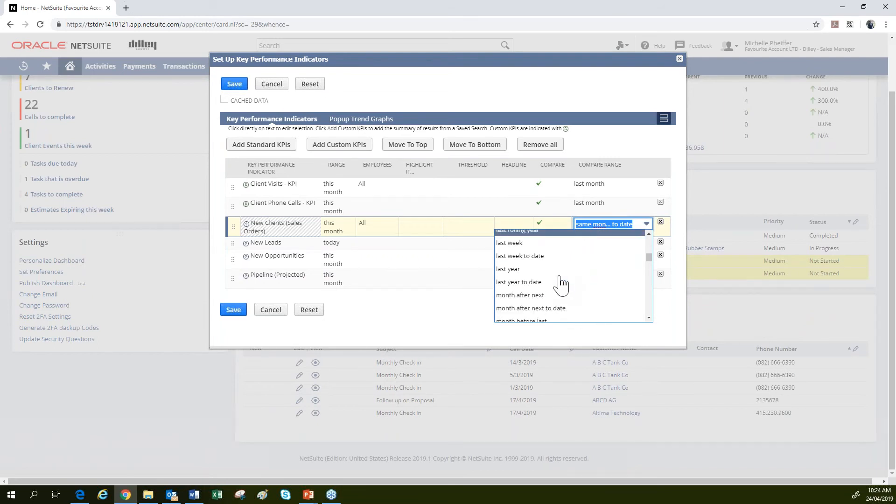
scroll(560, 284, "down", 2)
scroll(560, 283, "up", 8)
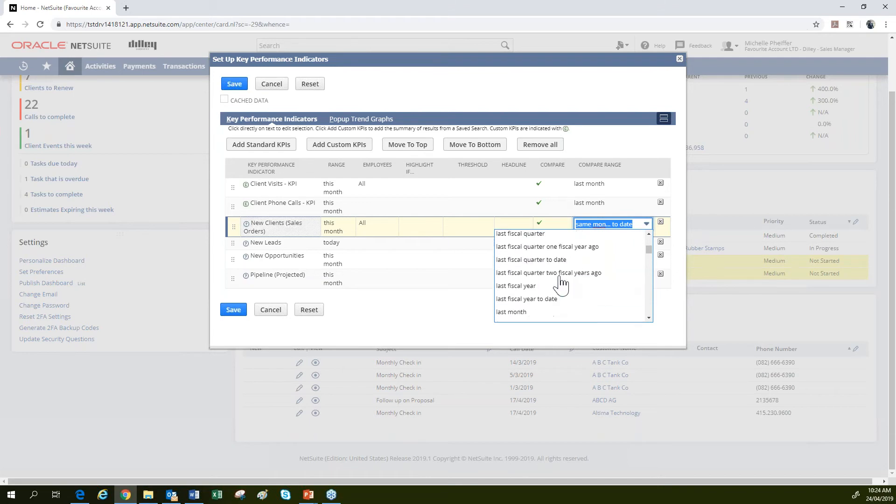
left_click(522, 312)
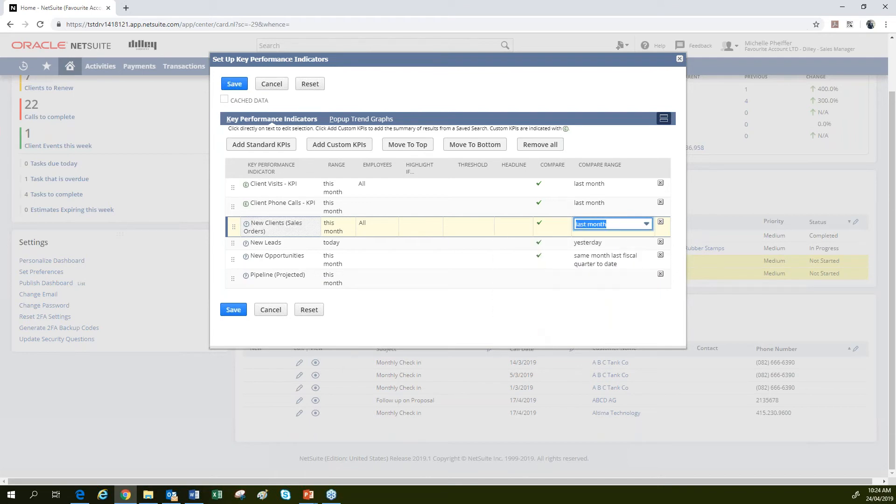
Keep New Leads' range at today and set its compare range to last month.
left_click(344, 245)
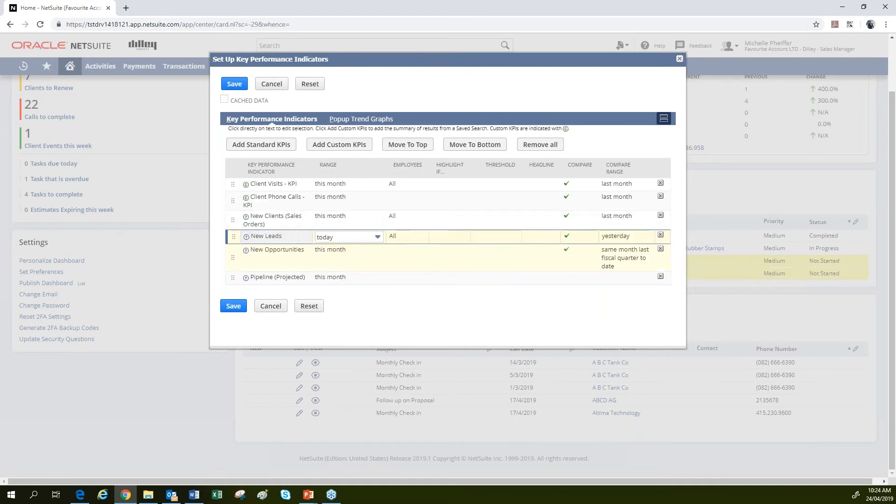
left_click(375, 237)
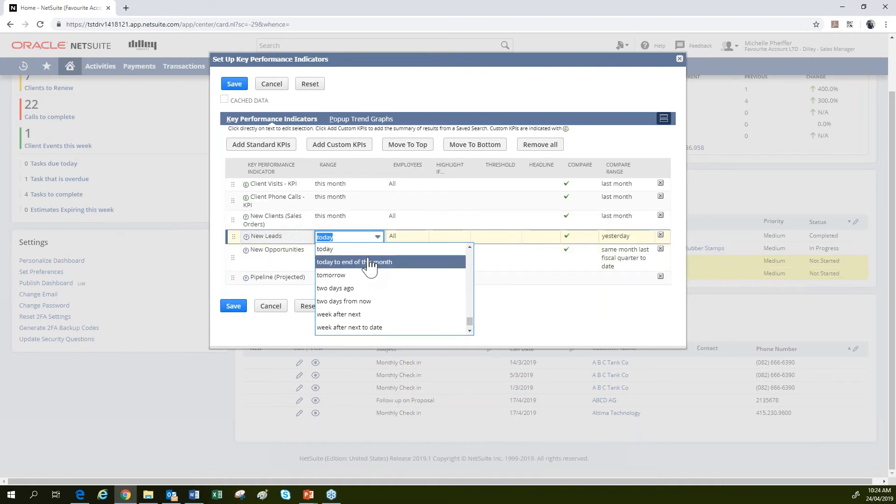
scroll(371, 280, "down", 1)
scroll(371, 280, "up", 2)
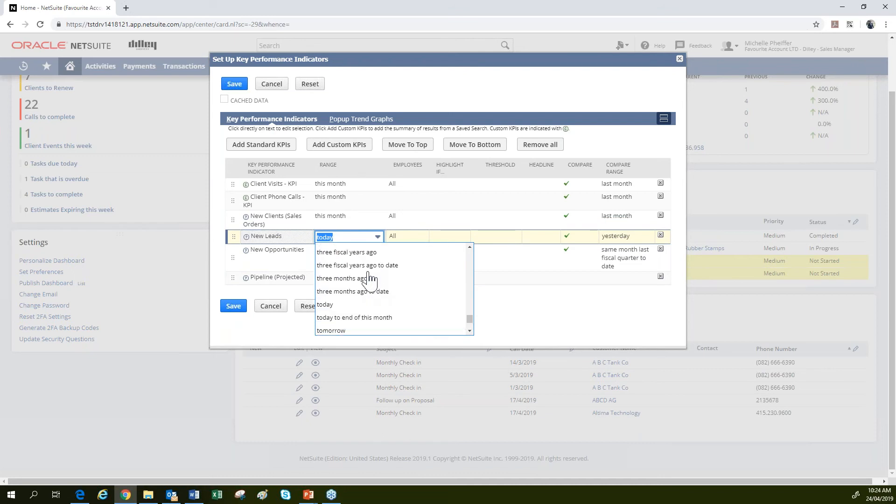
scroll(370, 280, "up", 4)
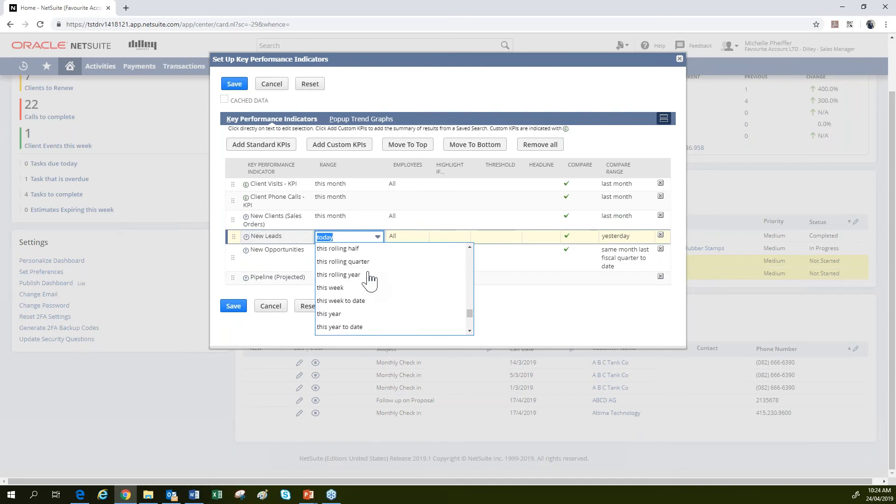
scroll(362, 309, "up", 3)
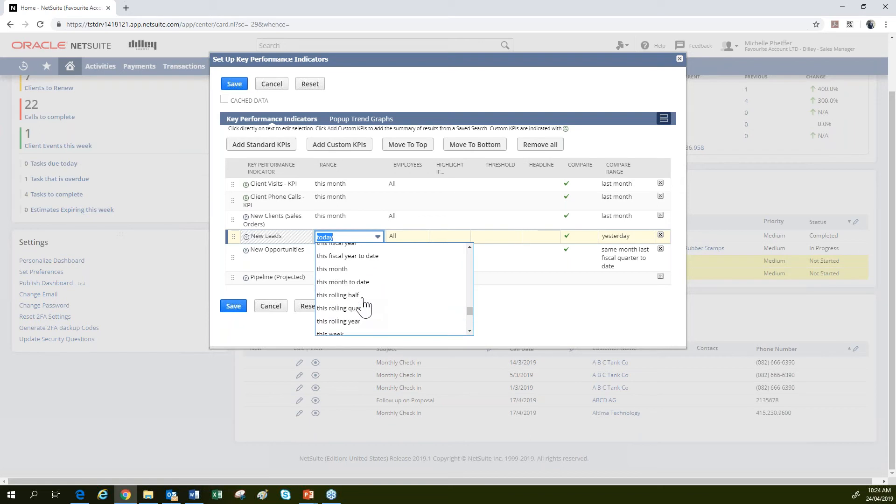
left_click(633, 244)
left_click(633, 244)
scroll(597, 219, "up", 5)
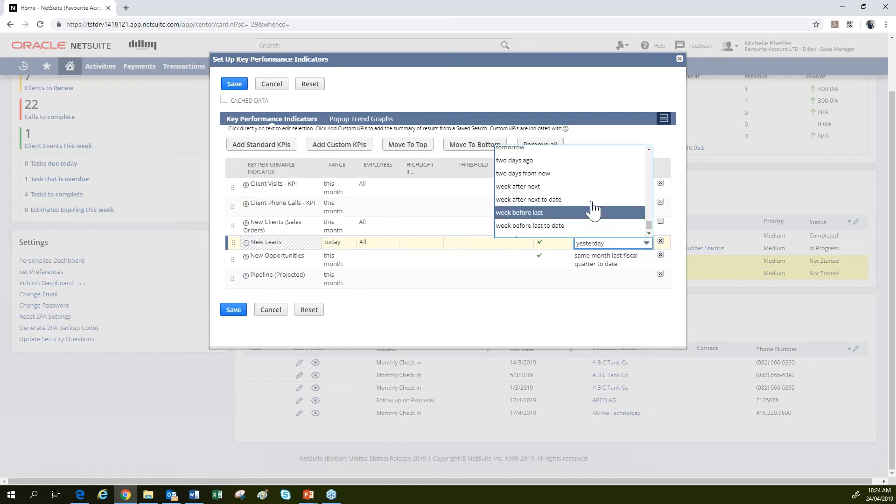
scroll(594, 210, "up", 15)
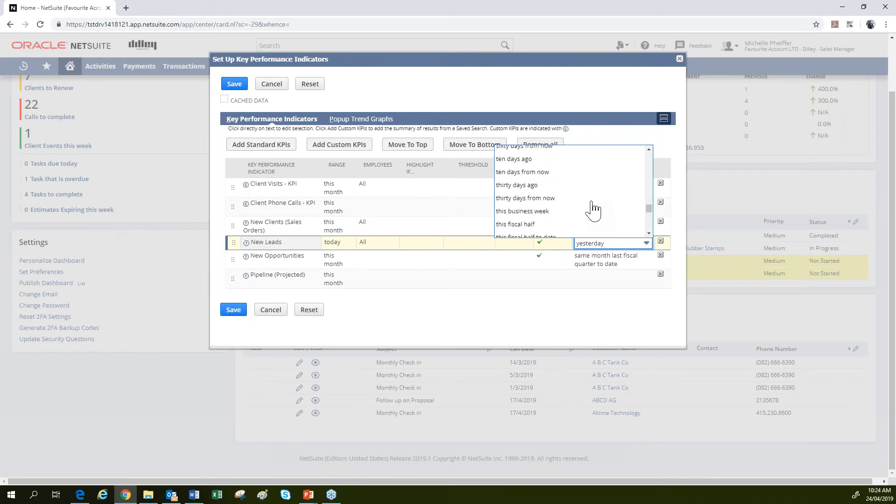
scroll(594, 210, "up", 15)
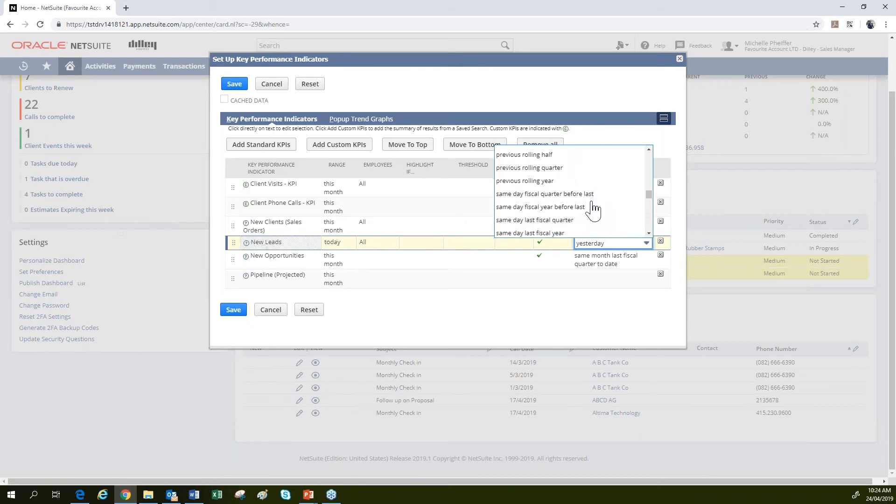
scroll(594, 210, "up", 15)
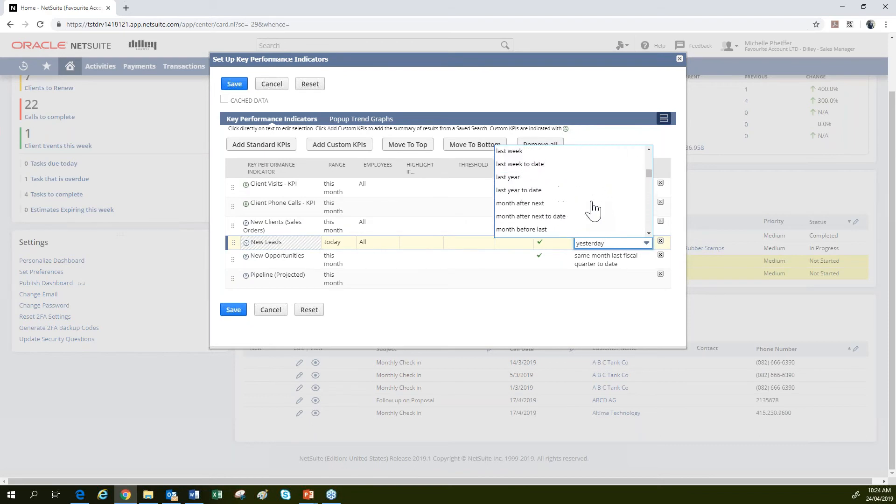
scroll(560, 218, "up", 2)
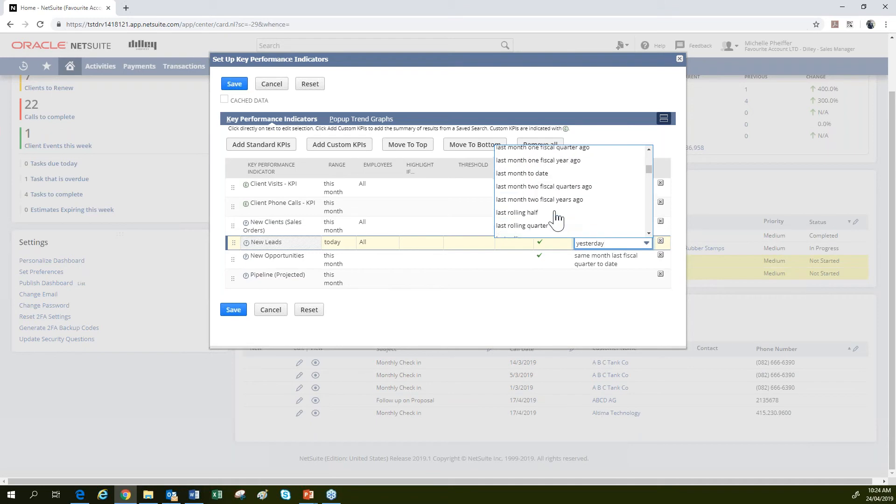
scroll(557, 219, "up", 1)
left_click(513, 189)
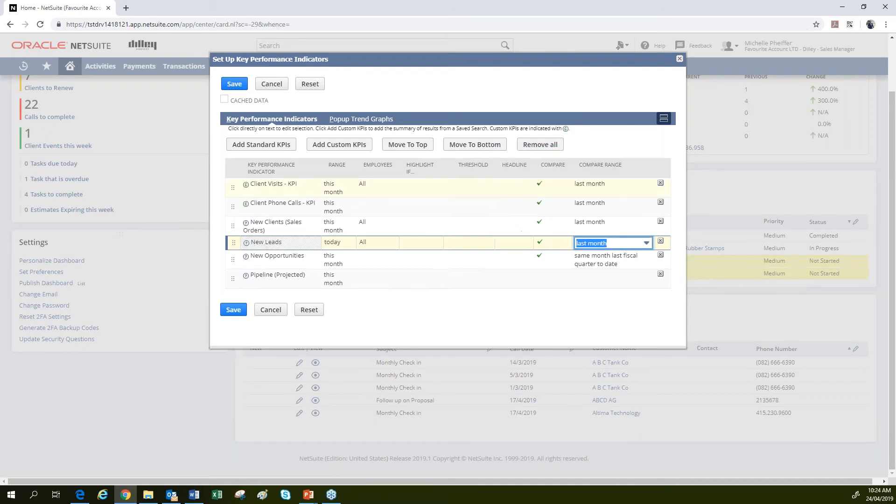
Set New Opportunities' range to today compared against yesterday, and commit the row.
left_click(339, 260)
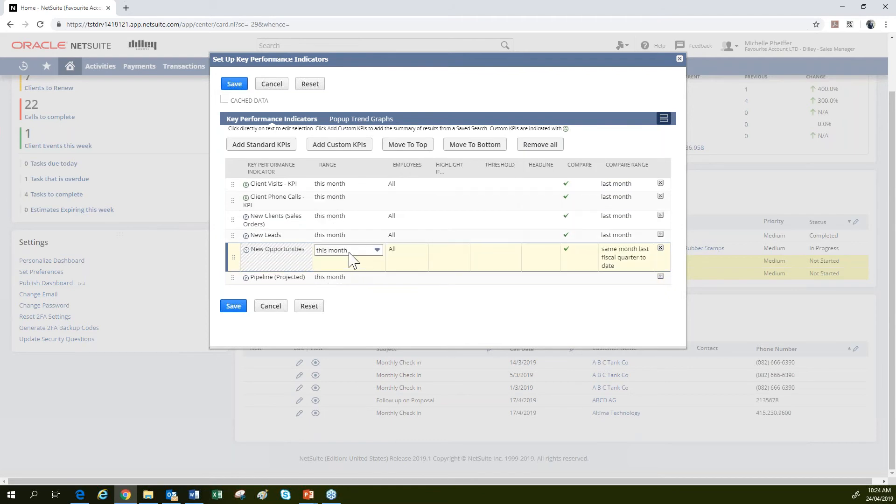
left_click(353, 259)
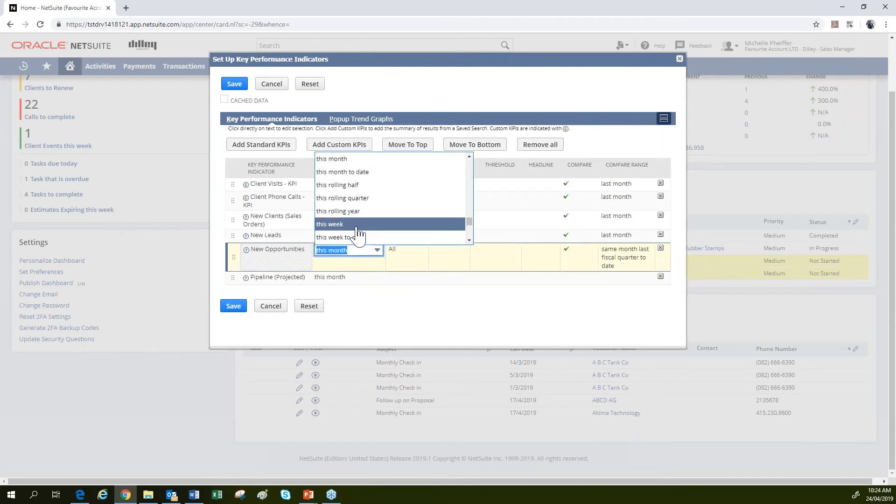
scroll(359, 233, "down", 1)
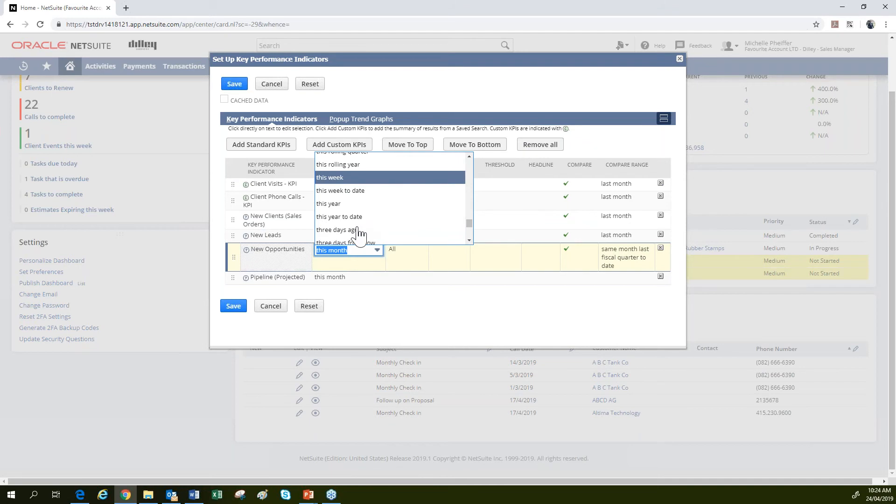
scroll(362, 231, "down", 2)
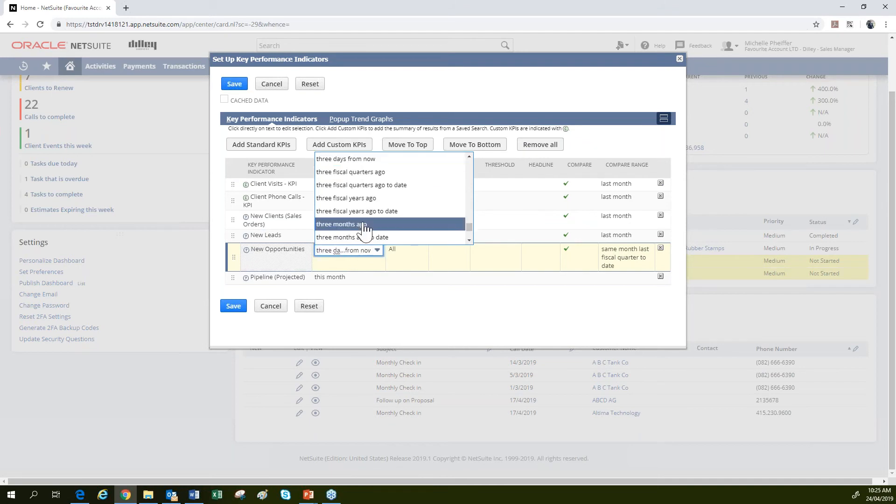
scroll(364, 229, "down", 2)
left_click(333, 159)
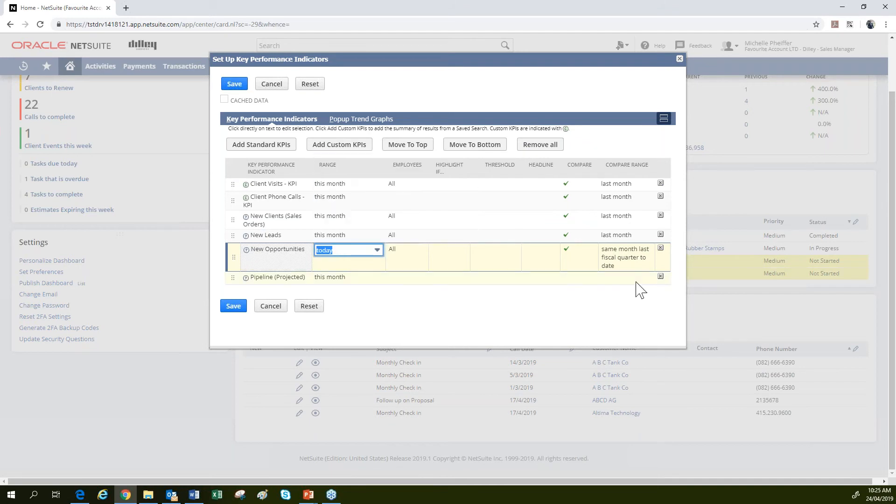
left_click(613, 257)
left_click(600, 269)
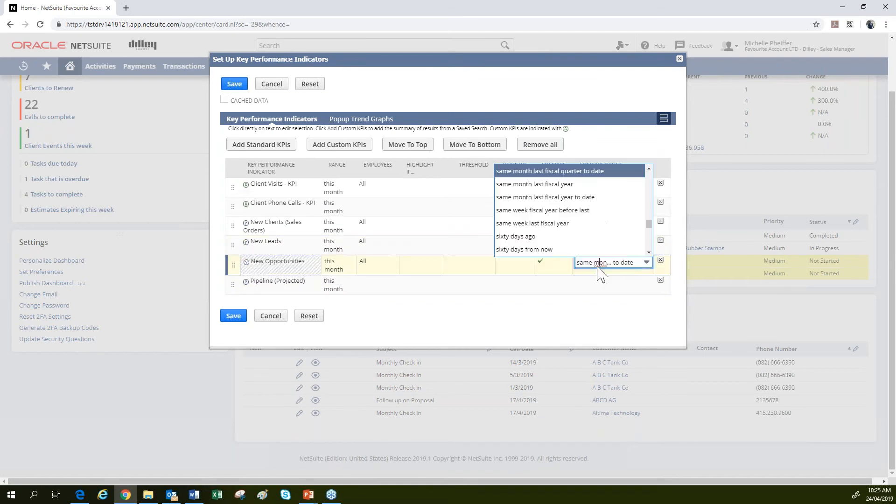
scroll(592, 247, "down", 5)
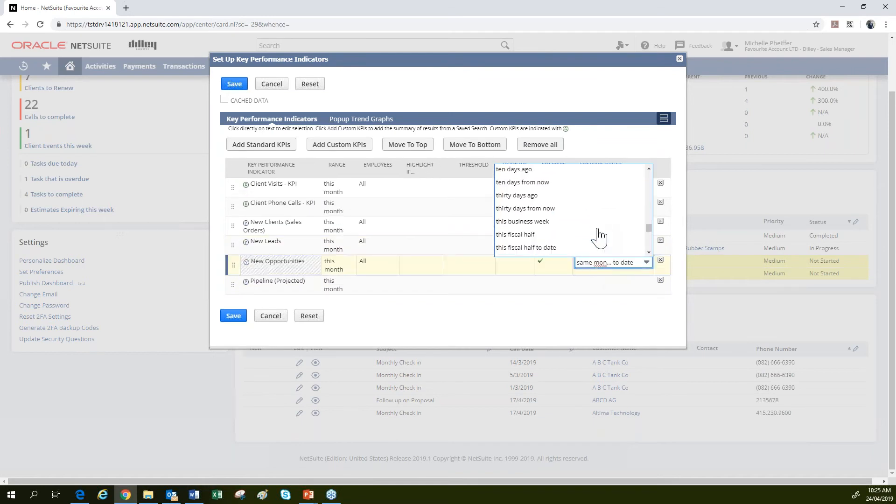
scroll(599, 237, "down", 5)
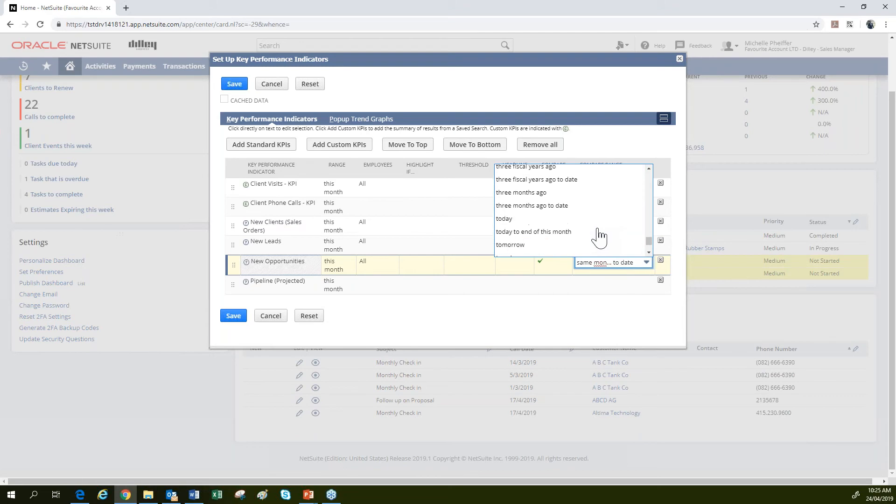
scroll(599, 237, "down", 3)
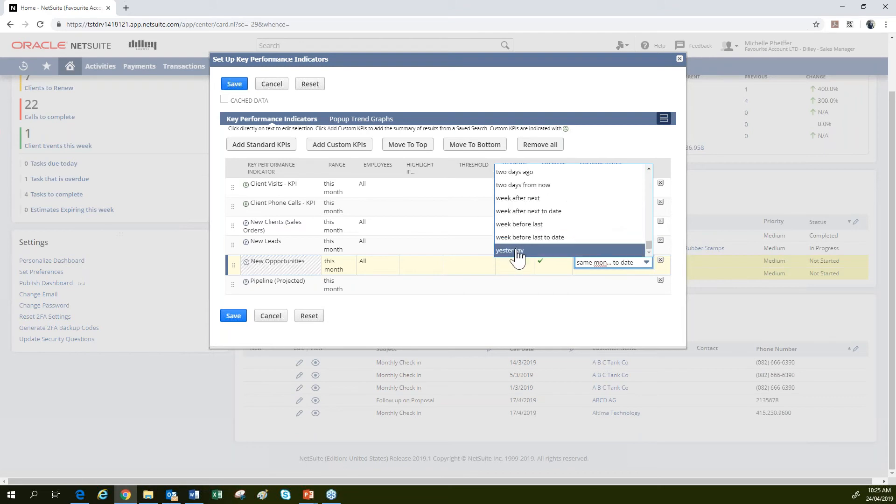
left_click(572, 251)
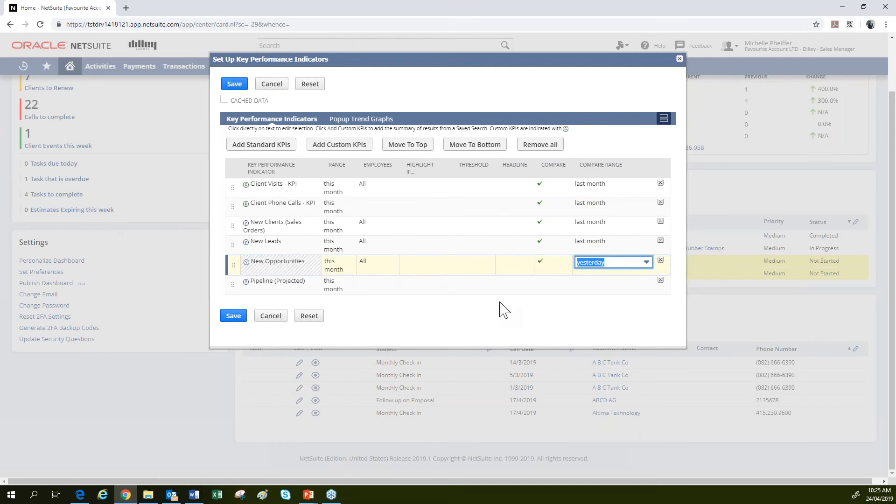
left_click(376, 191)
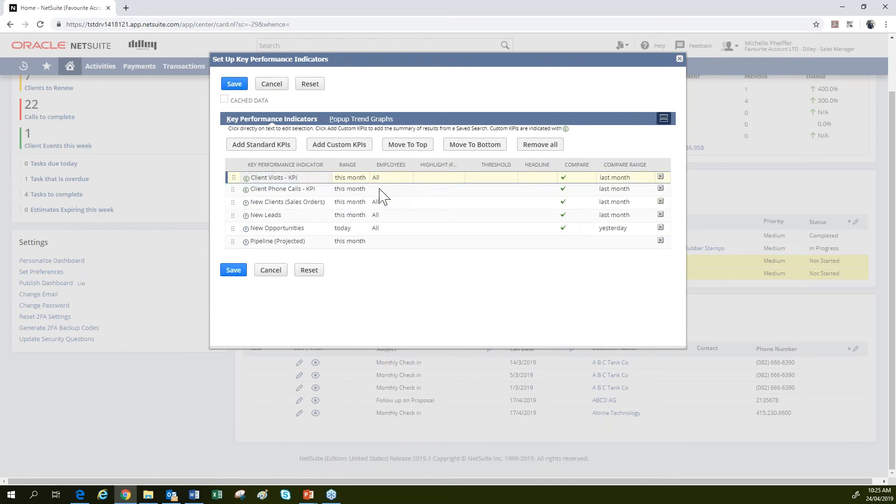
Set the Employees filter to Only Mine for New Clients, New Leads and New Opportunities.
left_click(387, 207)
left_click(389, 225)
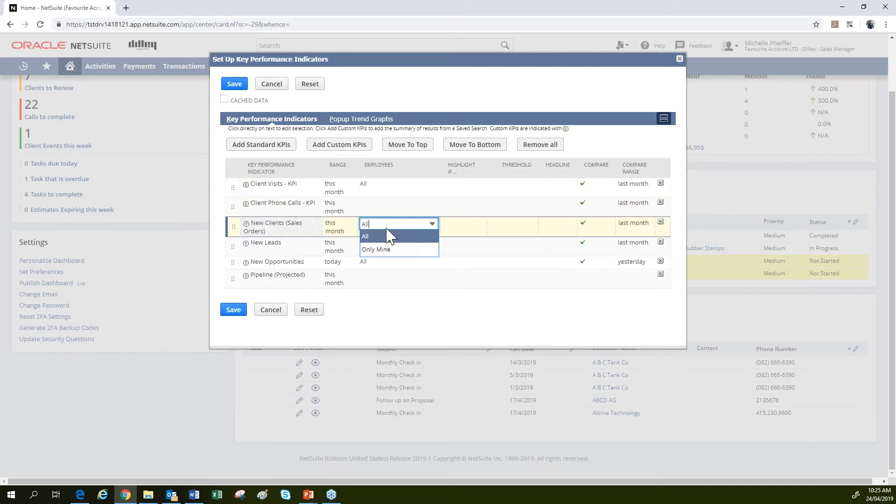
left_click(385, 250)
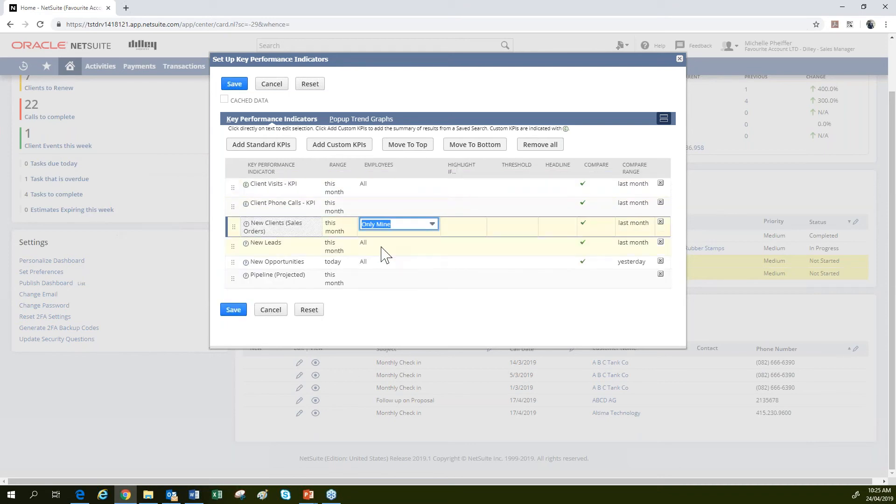
left_click(381, 250)
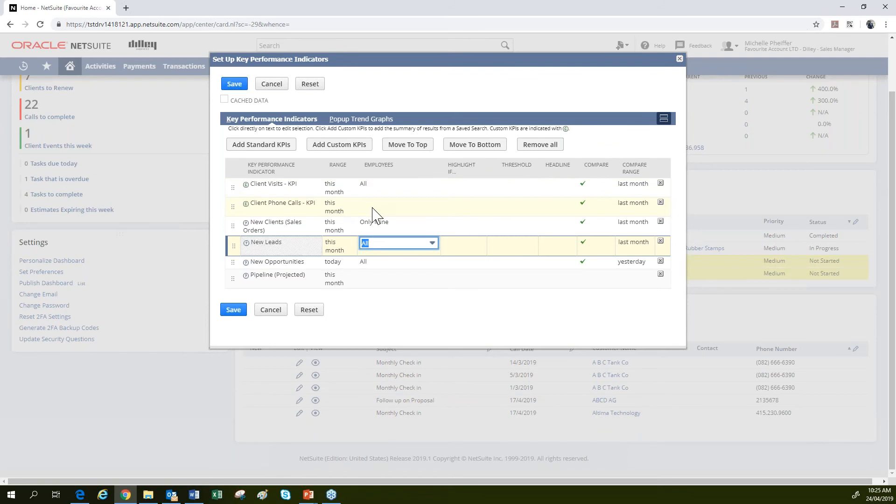
left_click(382, 245)
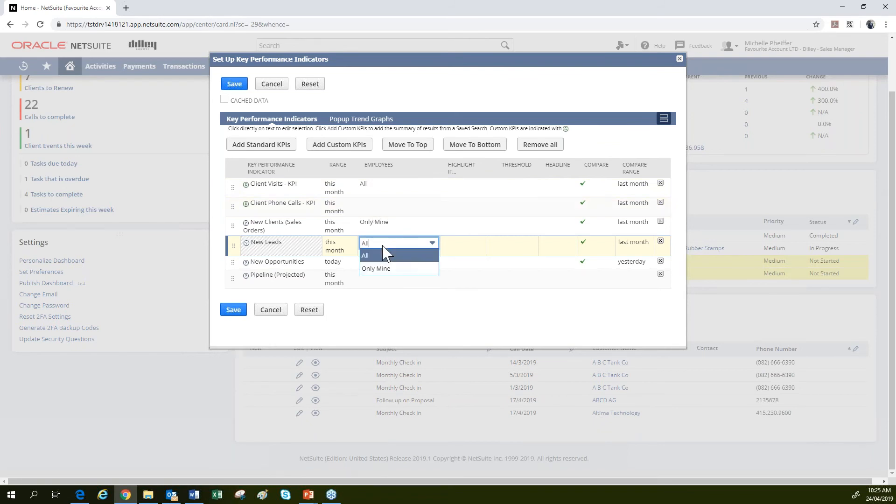
left_click(386, 270)
left_click(382, 264)
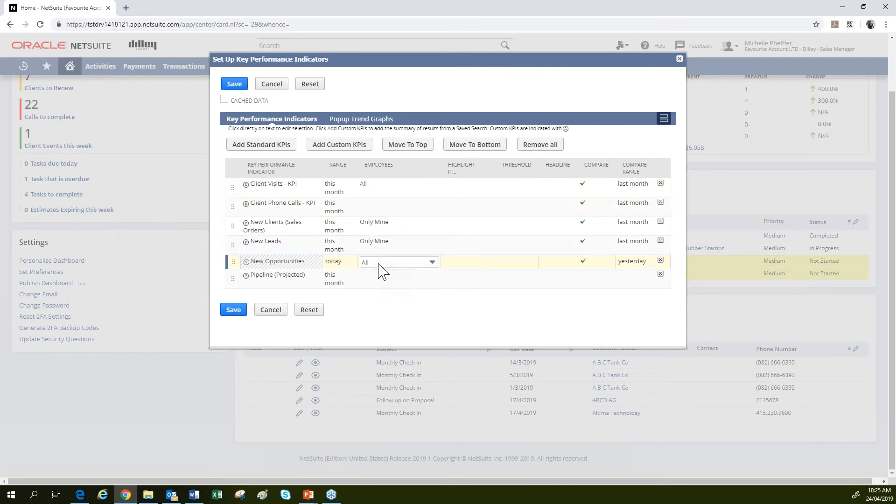
left_click(383, 287)
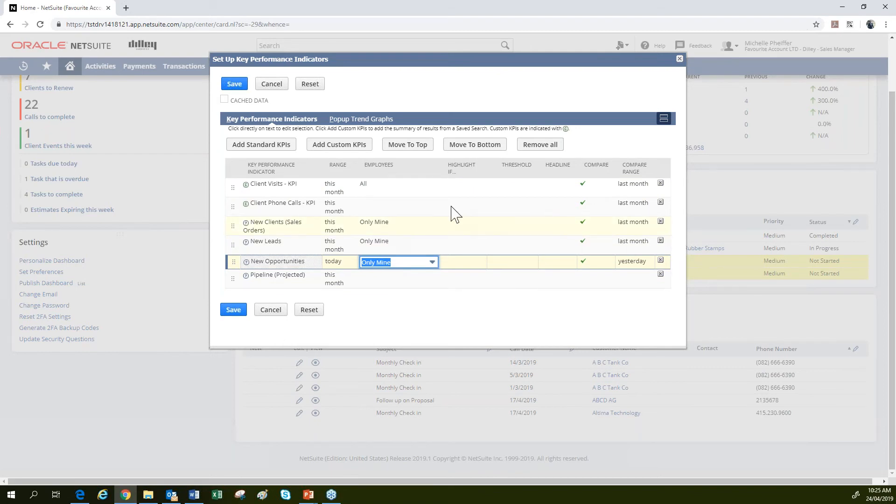
Set Highlight If to Always and tick Headline for Client Visits and Client Phone Calls.
left_click(459, 190)
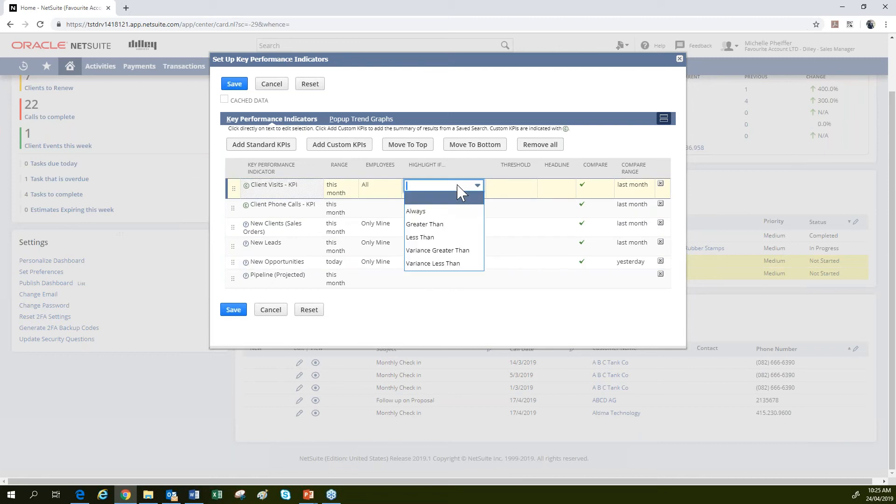
left_click(449, 211)
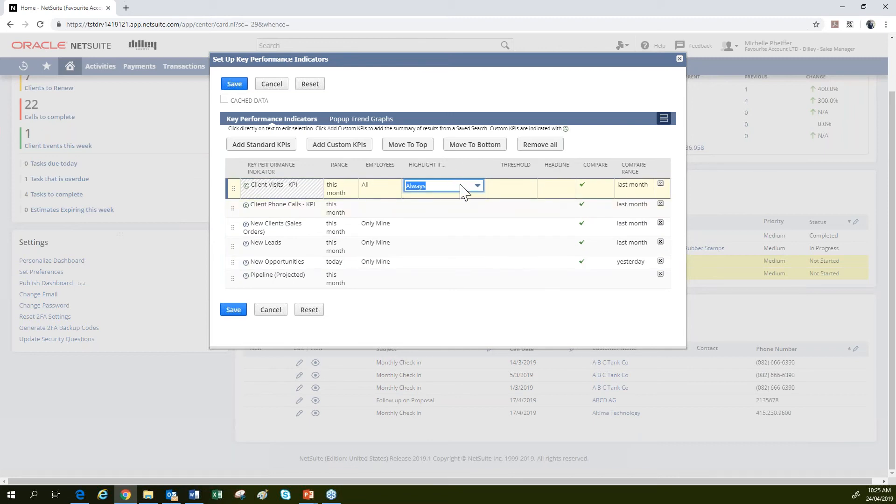
left_click(551, 192)
left_click(525, 178)
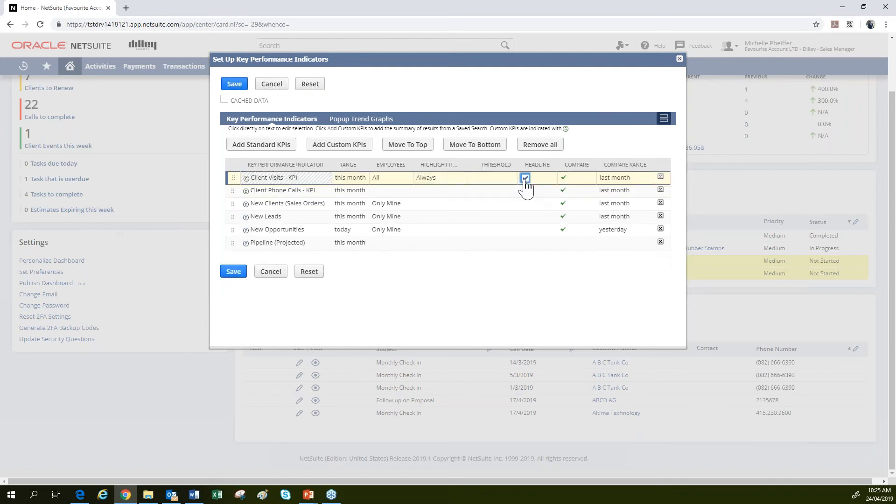
left_click(440, 191)
left_click(436, 206)
left_click(436, 228)
left_click(550, 207)
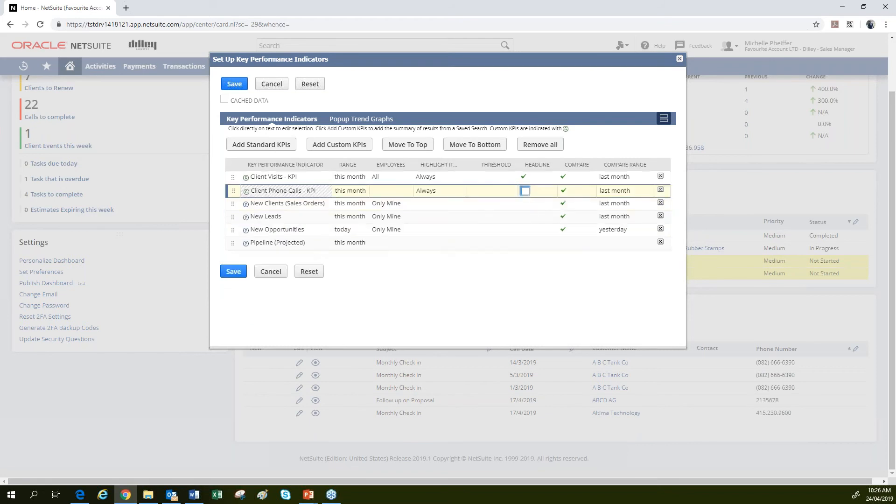
Try a greater-than highlight on New Clients, then clear its Highlight If condition.
left_click(444, 204)
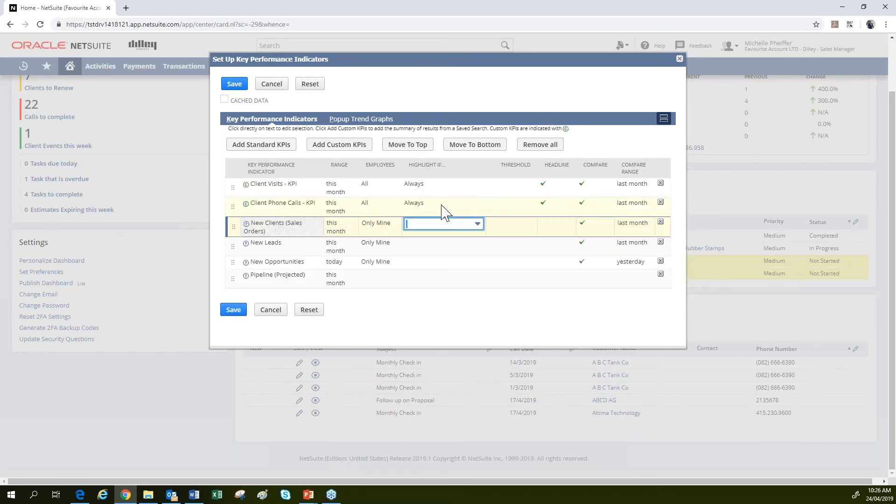
left_click(417, 224)
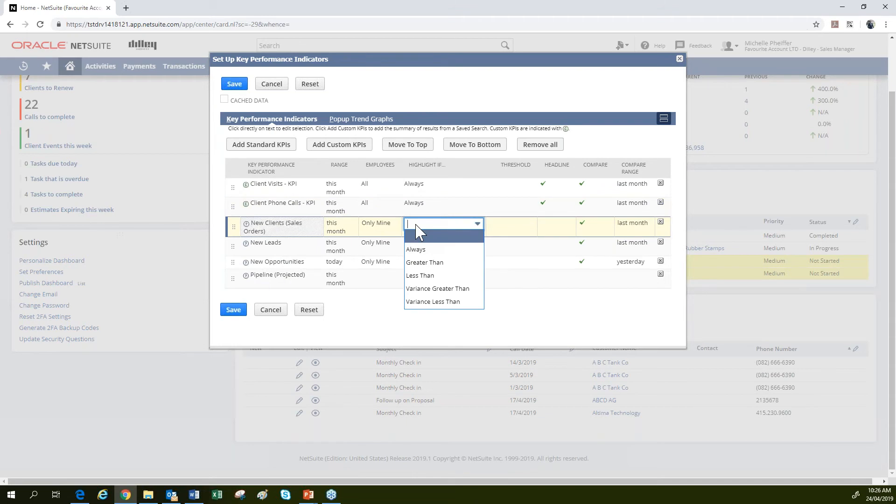
left_click(434, 264)
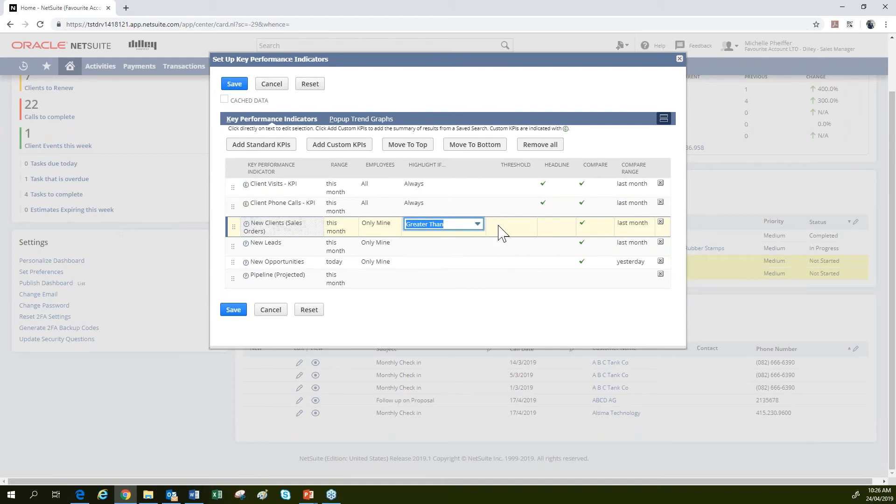
key("Down")
left_click(456, 237)
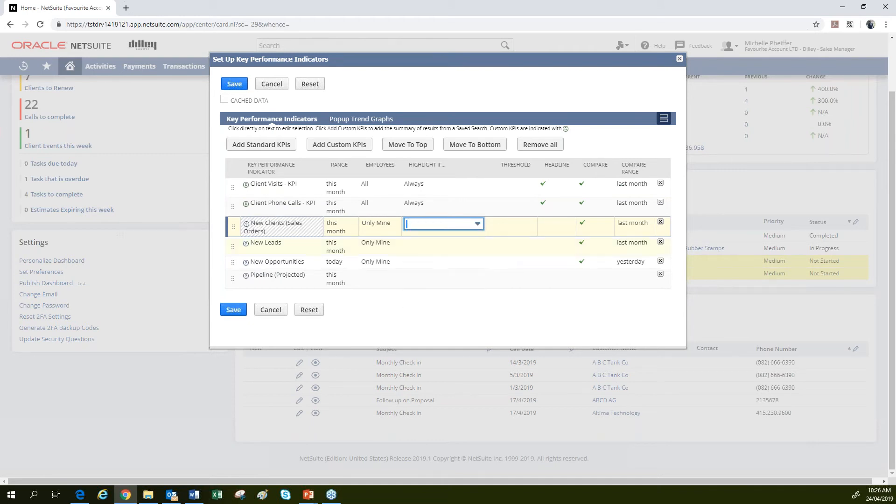
Save the KPI setup, then view and close the Client Phone Calls (300.0%) trend graph.
left_click(234, 310)
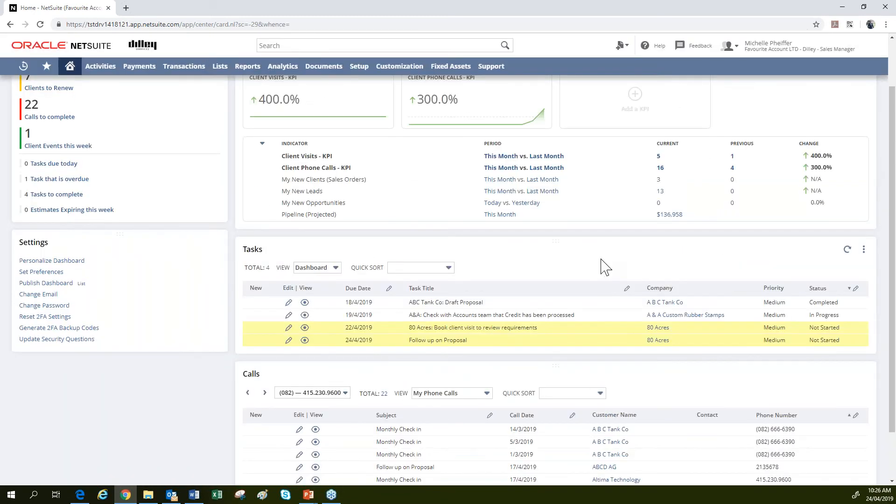
scroll(605, 267, "up", 2)
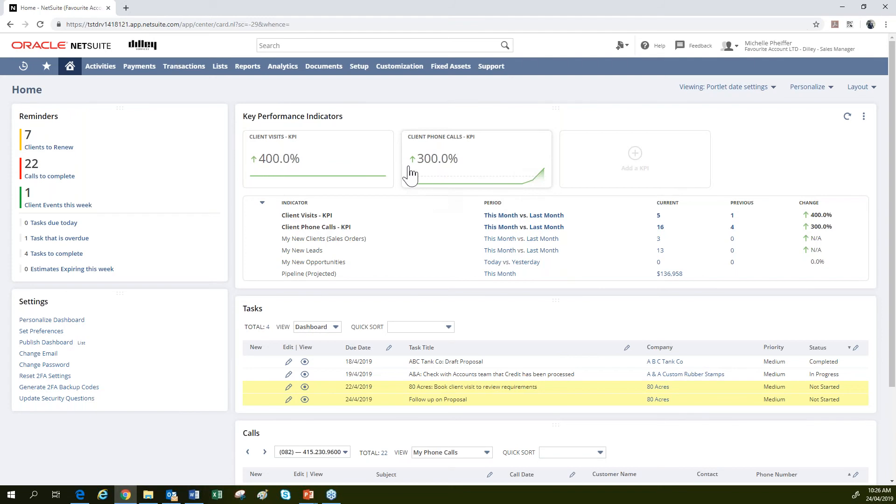
left_click(548, 171)
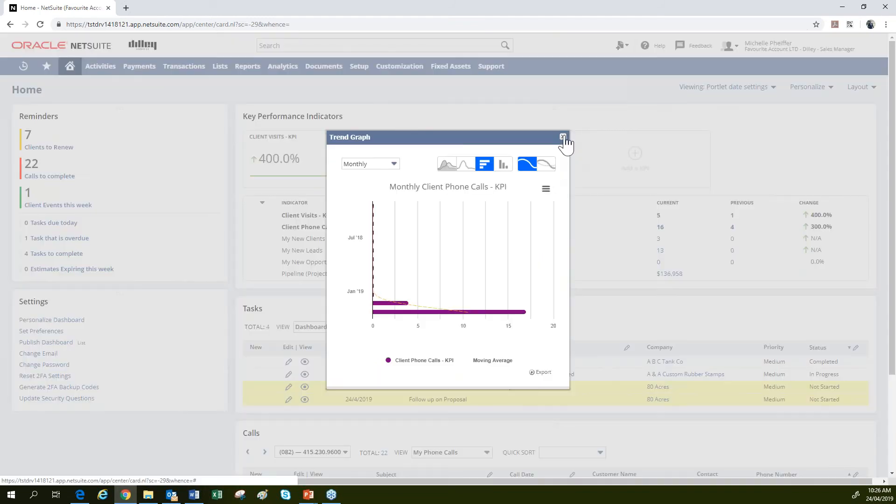
left_click(562, 137)
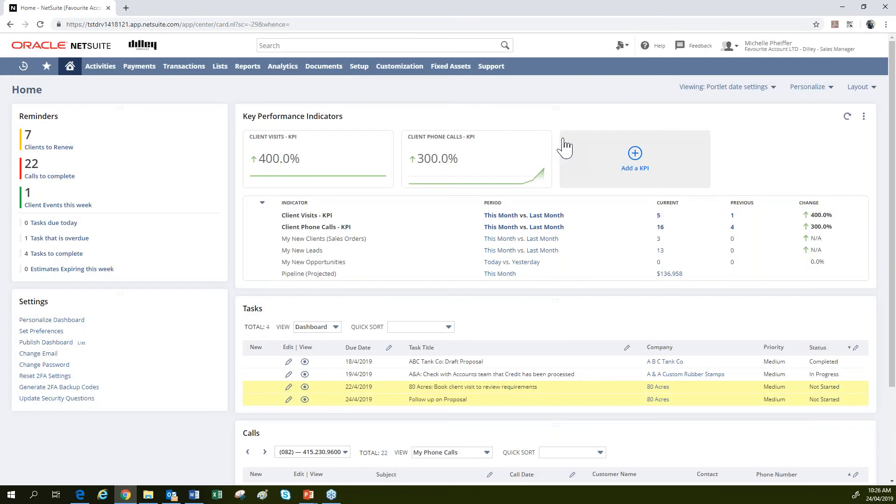
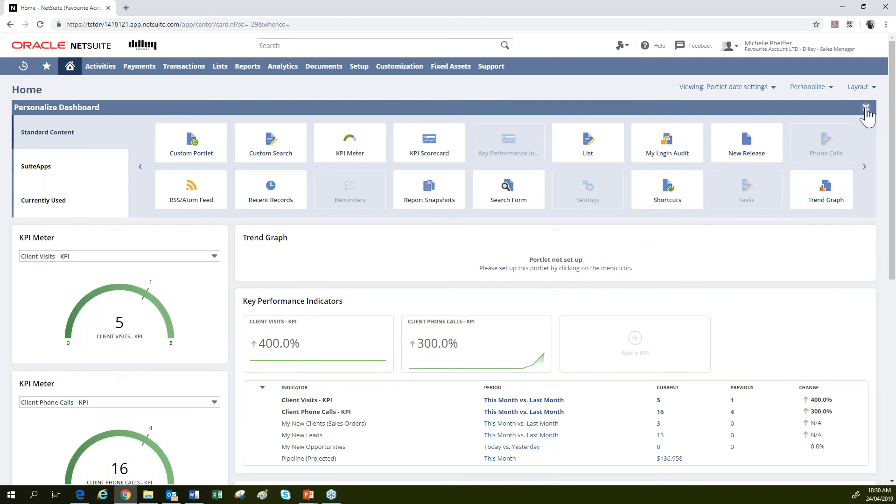
Close the Personalize Dashboard panel, leaving the new Trend Graph portlet on the Home page.
left_click(866, 108)
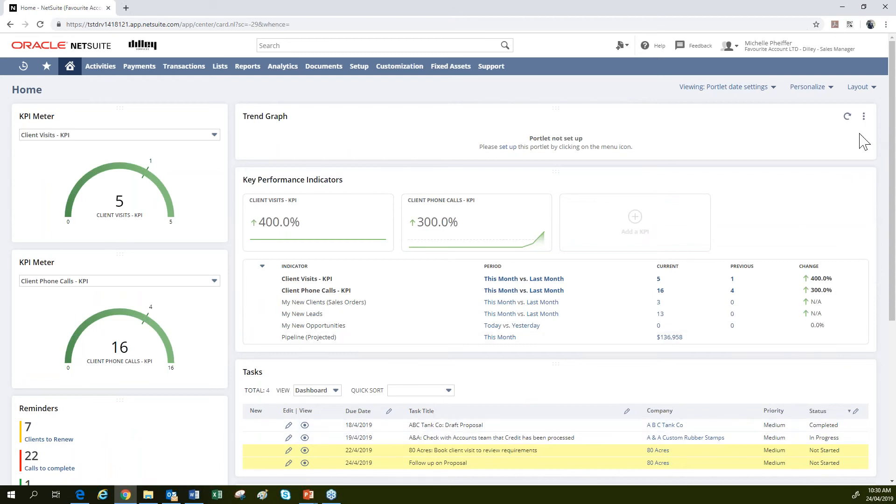
Open the Trend Graph setup and review its Sales and New Business KPIs.
left_click(863, 117)
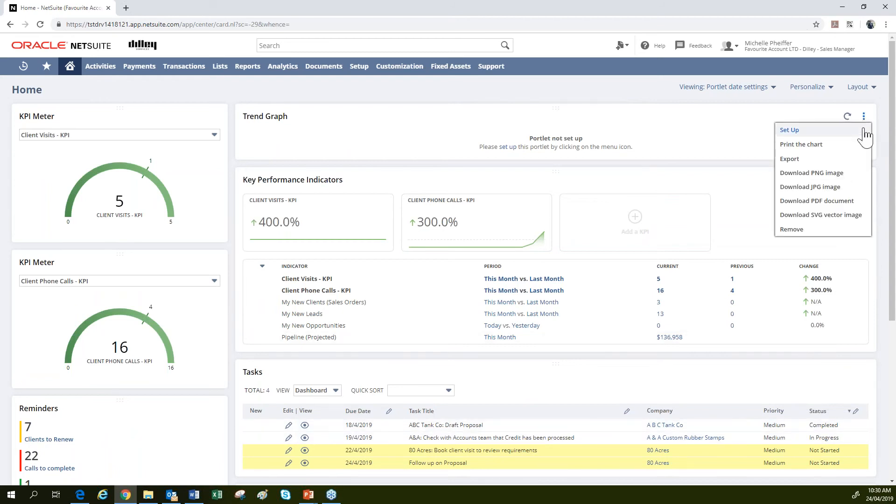
left_click(864, 131)
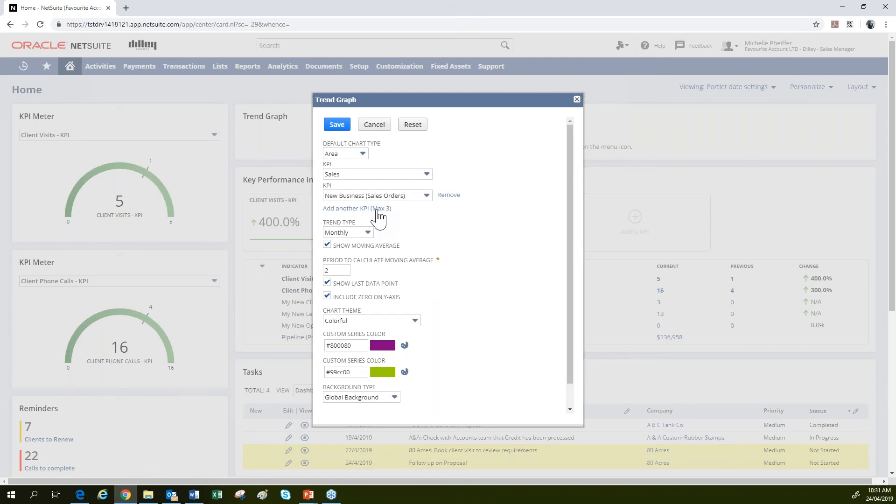
scroll(379, 216, "down", 1)
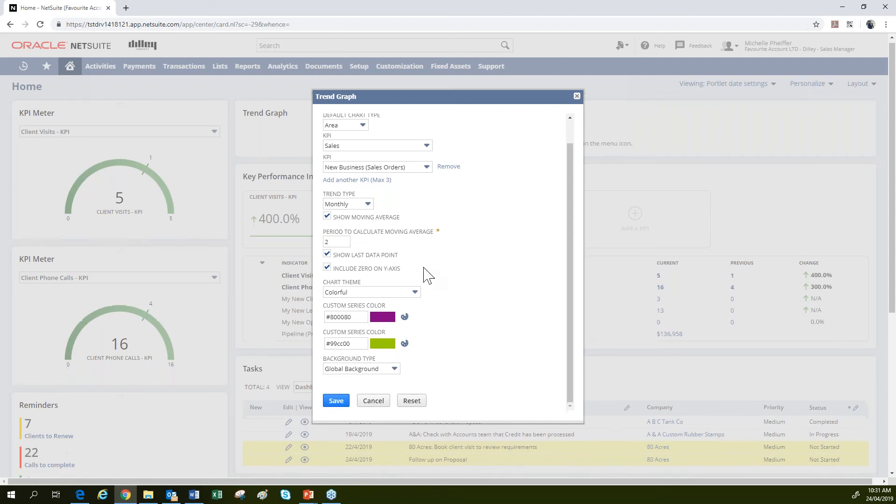
scroll(426, 274, "down", 2)
Keep the Colorful theme, Global Background and Area default chart type, and save the Trend Graph.
left_click(368, 204)
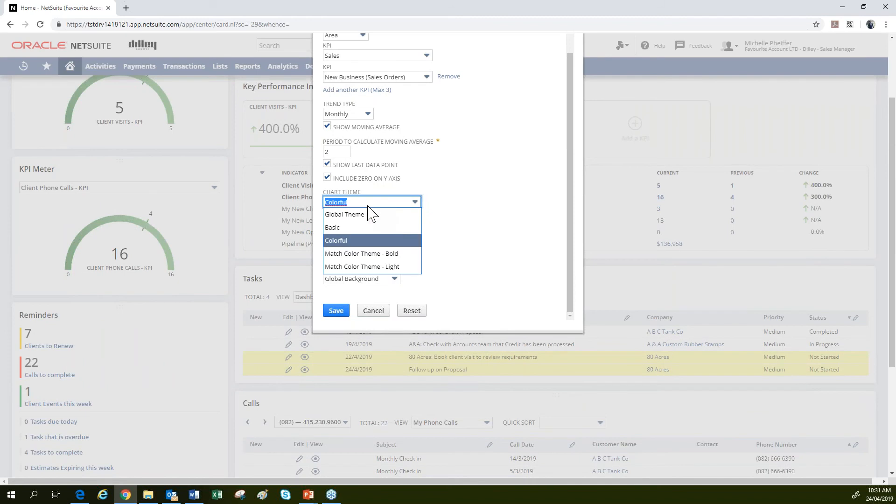
left_click(370, 242)
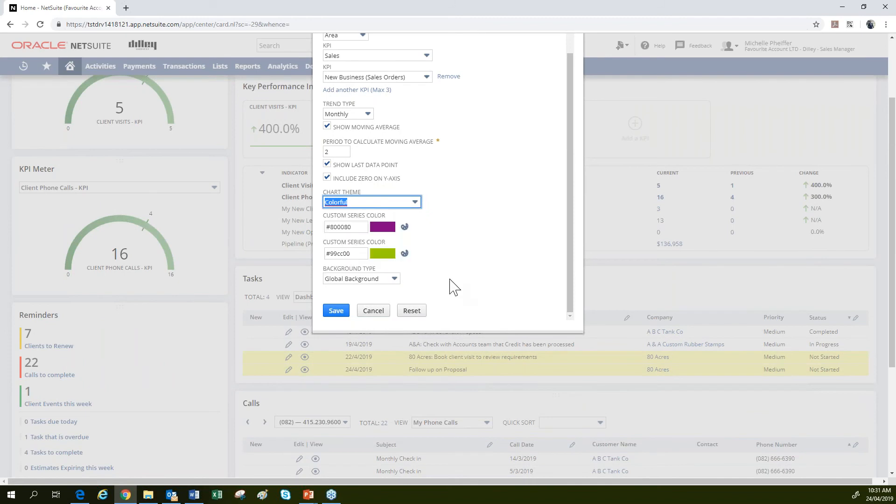
left_click(385, 280)
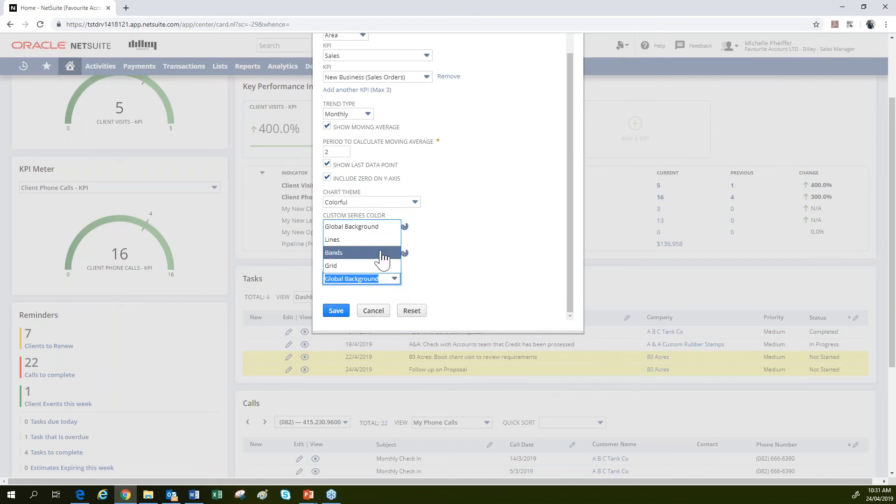
left_click(377, 228)
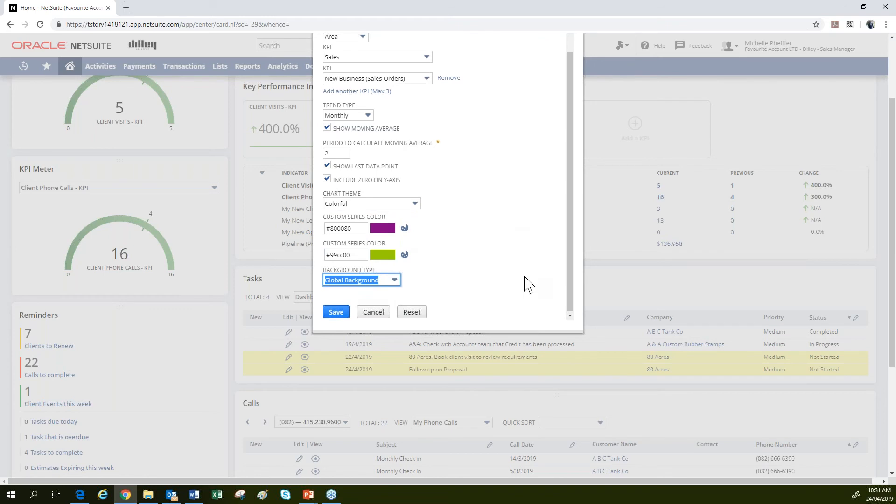
scroll(528, 284, "up", 1)
left_click(358, 60)
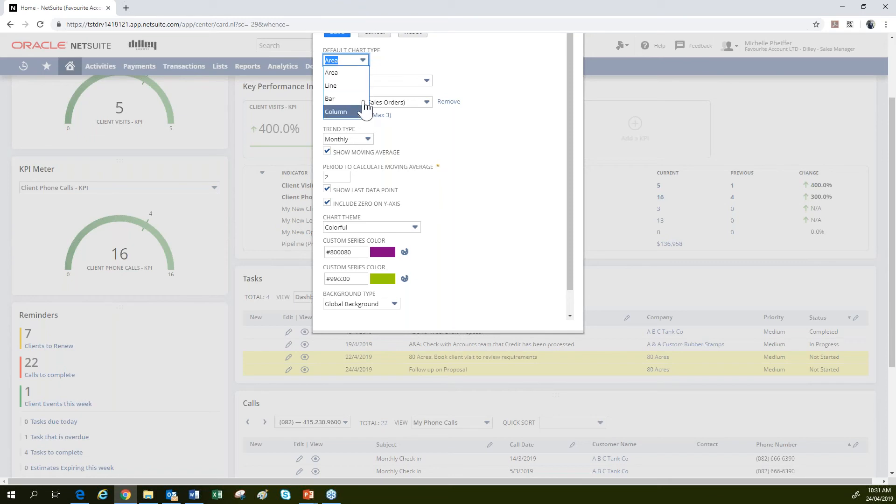
left_click(456, 65)
scroll(462, 75, "up", 2)
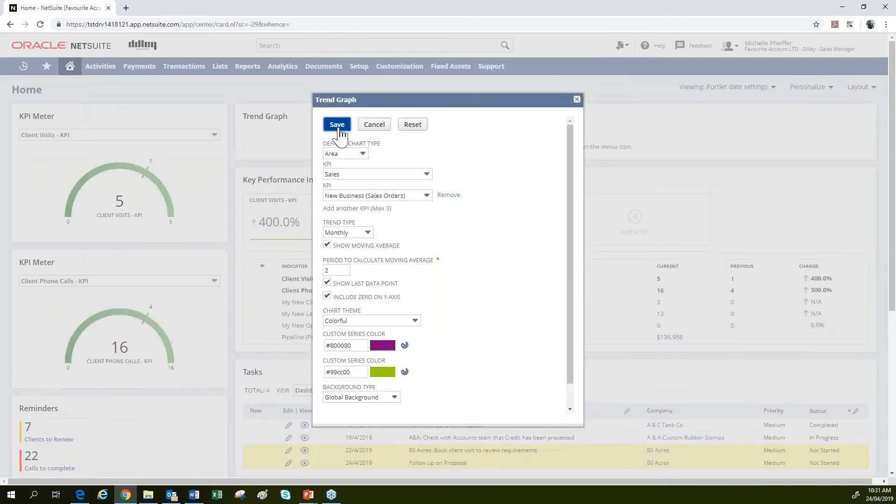
left_click(337, 126)
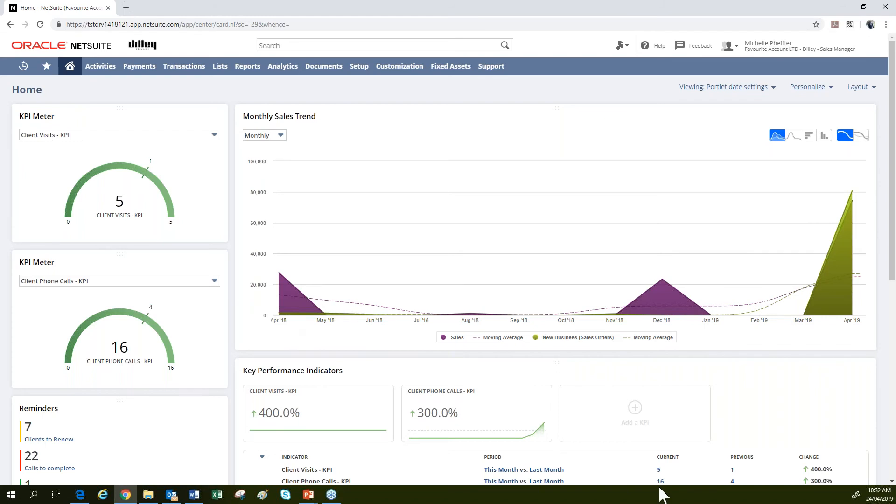
Check the dashboard column layouts, keep two columns for now, then bring the layout icons up again.
left_click(860, 90)
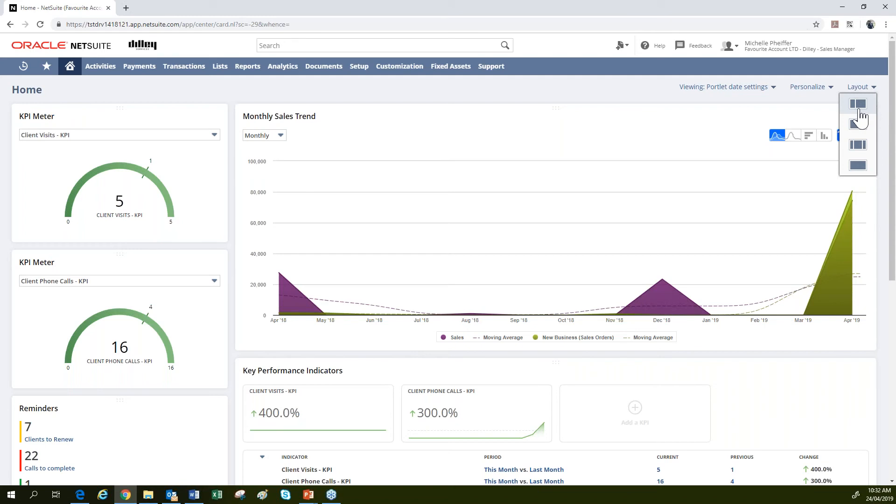
left_click(858, 112)
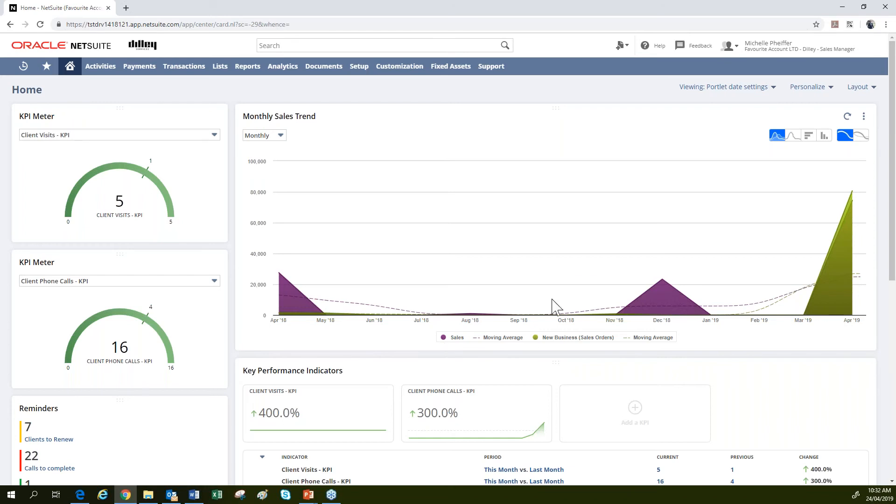
left_click(863, 88)
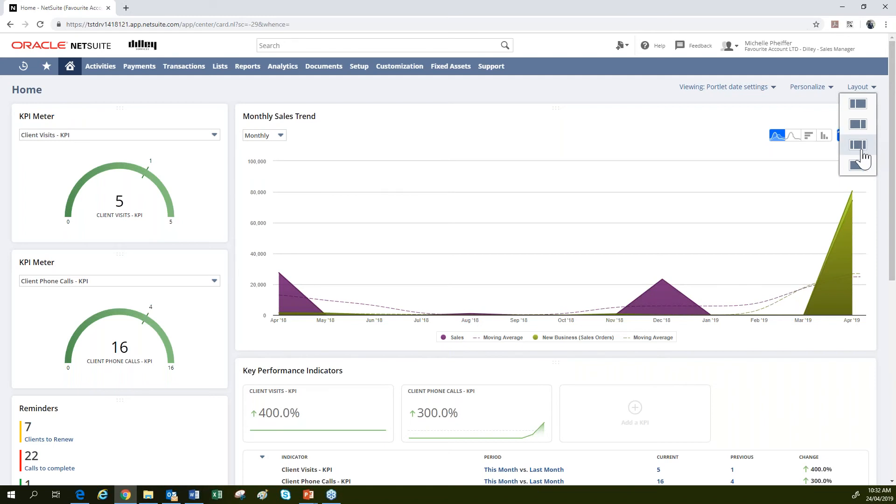
Apply the third, three-column layout to the Home dashboard and reopen the layout choices.
left_click(860, 149)
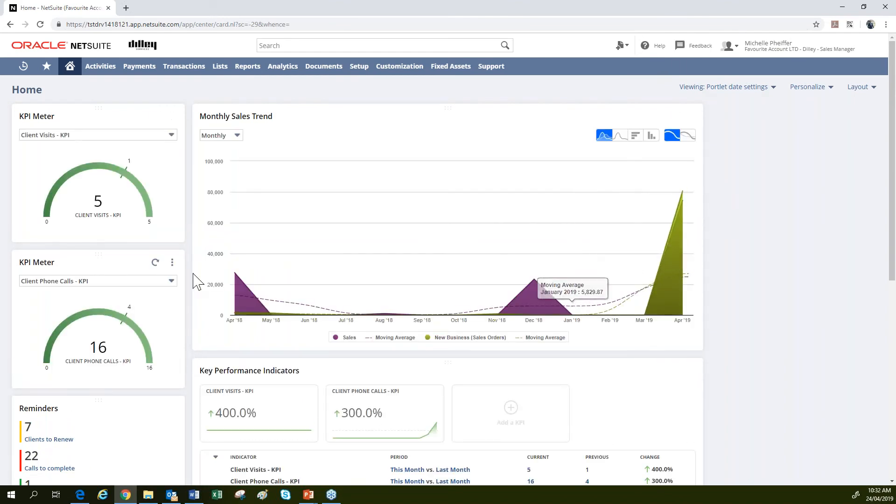
mouse_move(68, 203)
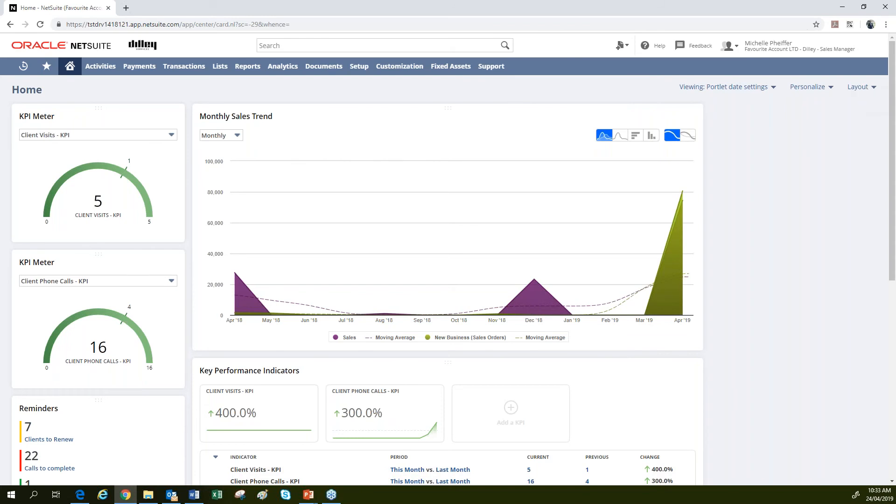
left_click(863, 89)
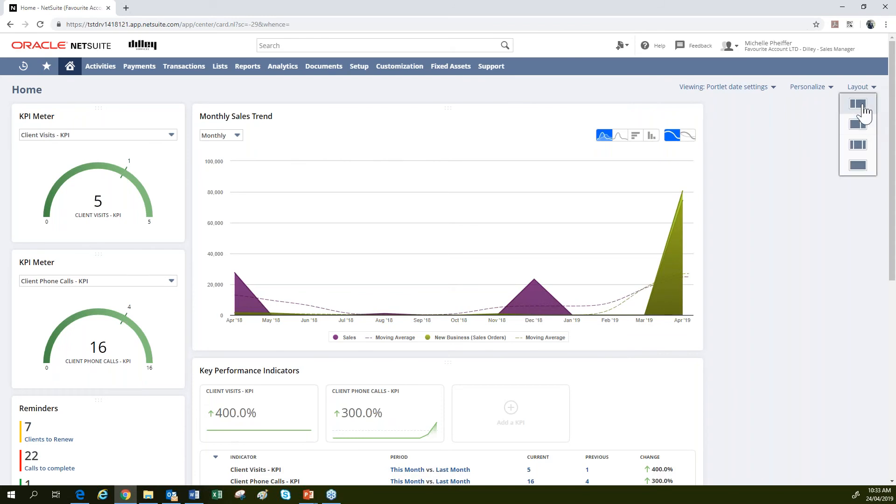
Try the single-column dashboard layout, then return to the three-column layout.
left_click(856, 170)
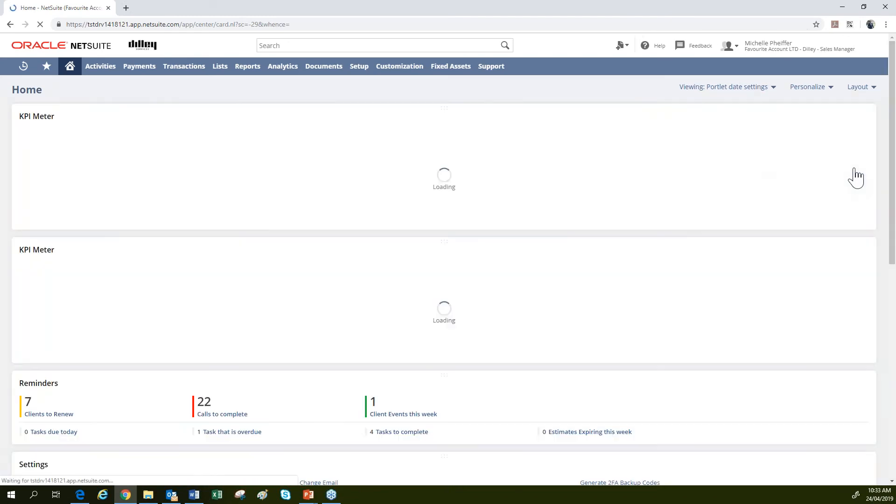
scroll(426, 254, "down", 10)
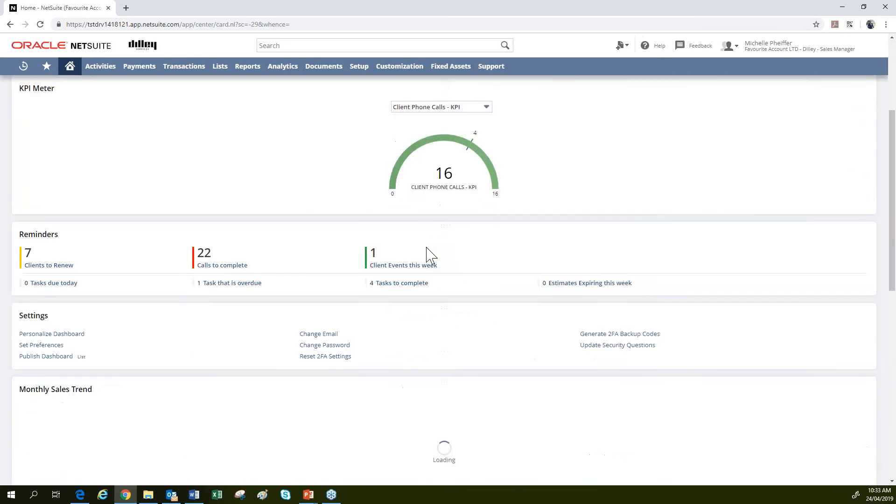
scroll(426, 254, "up", 15)
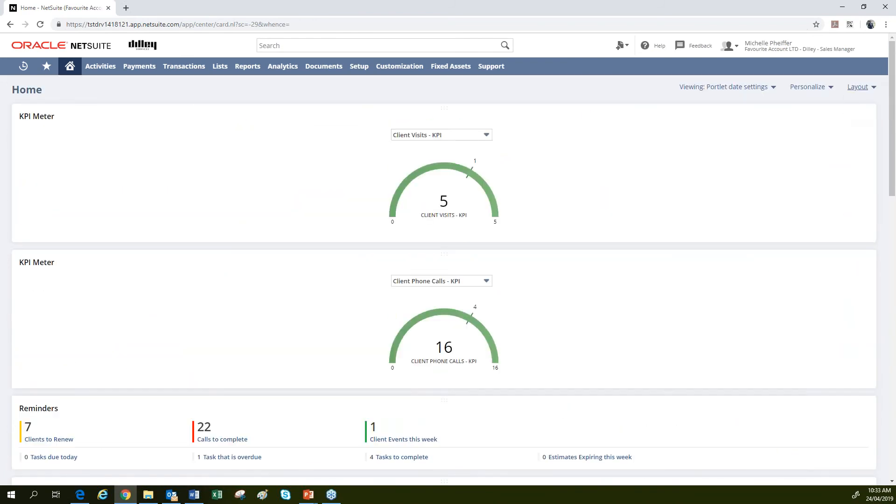
left_click(857, 87)
left_click(859, 145)
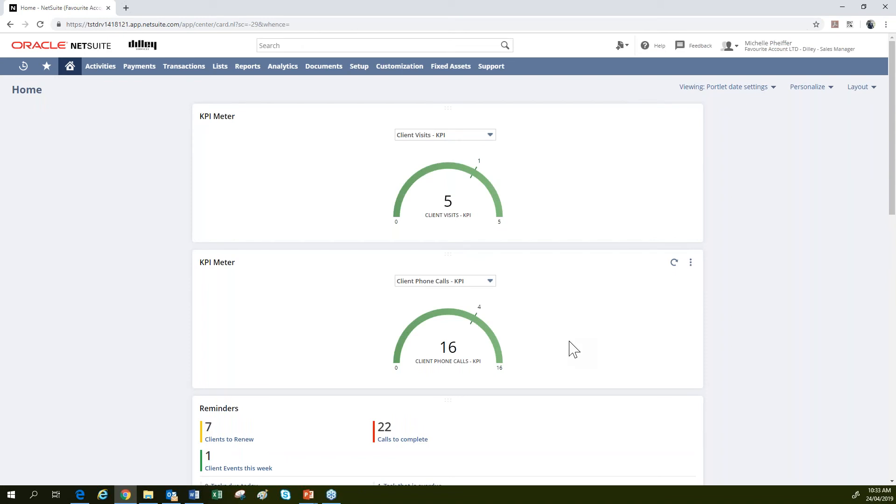
Spread the KPI meters across columns, put Reminders in the left column and Settings in the right.
left_click_drag(610, 108, 329, 96)
left_click_drag(367, 131, 103, 121)
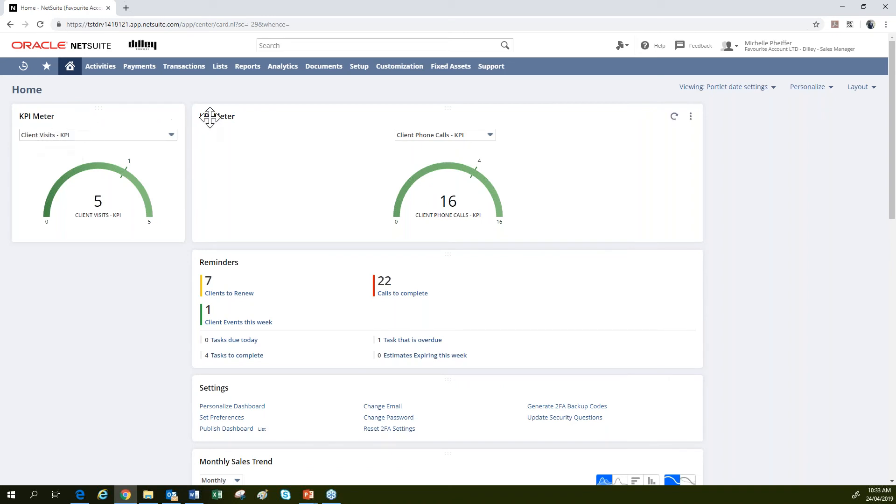
left_click_drag(248, 109, 747, 105)
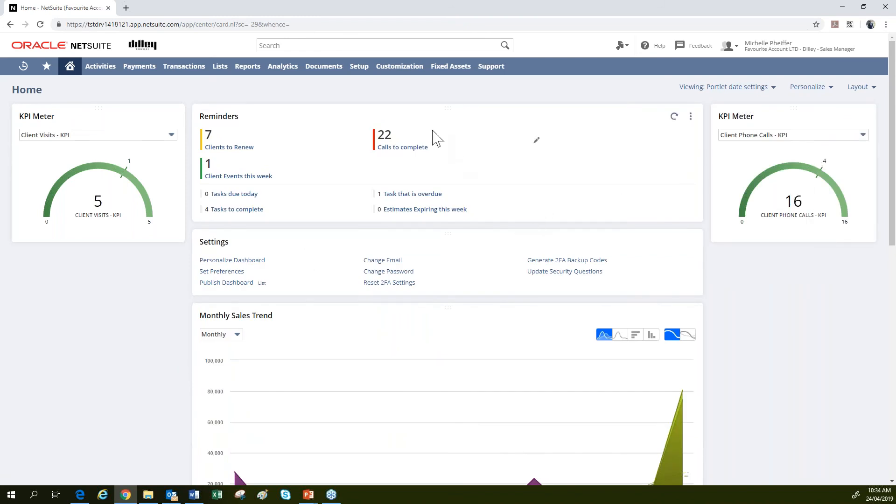
left_click_drag(420, 108, 154, 260)
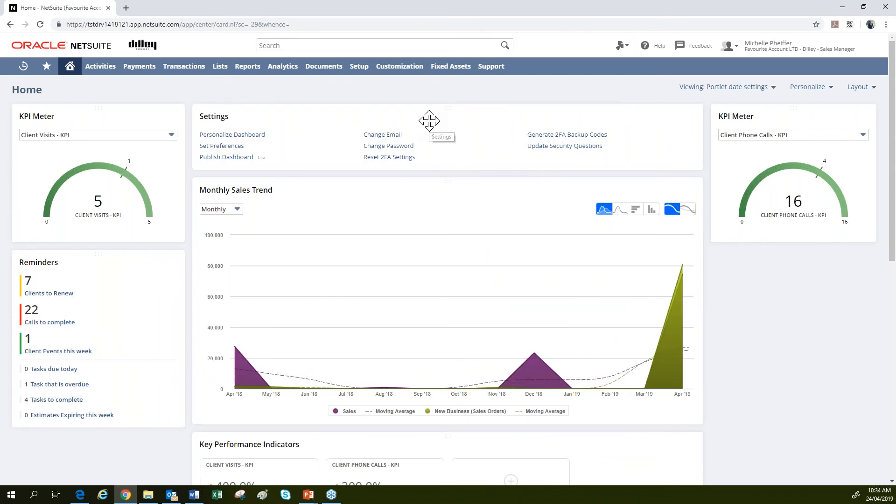
left_click_drag(437, 113, 806, 269)
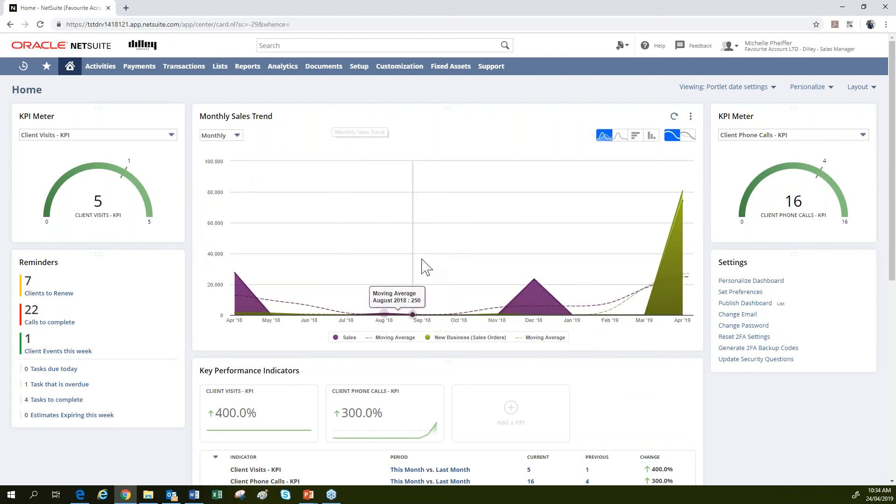
Place Tasks and Calls above the Monthly Sales Trend chart and move the Client Visits meter right.
scroll(428, 279, "down", 4)
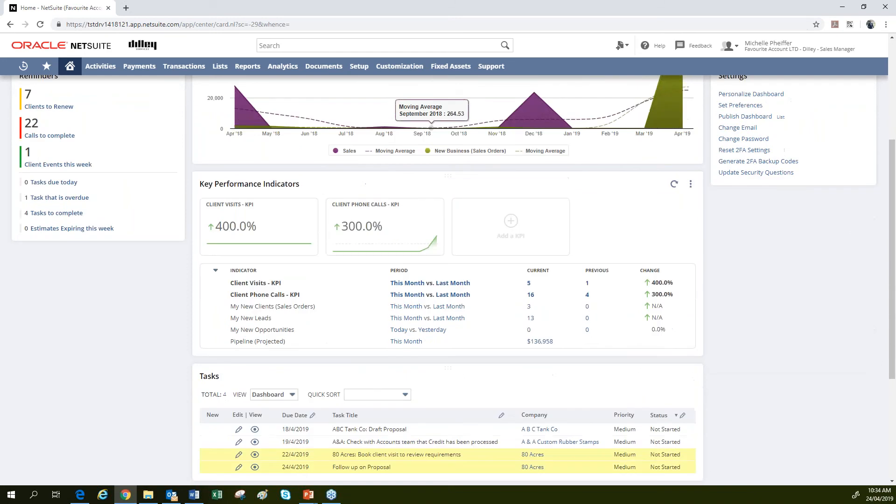
left_click_drag(417, 132, 408, 91)
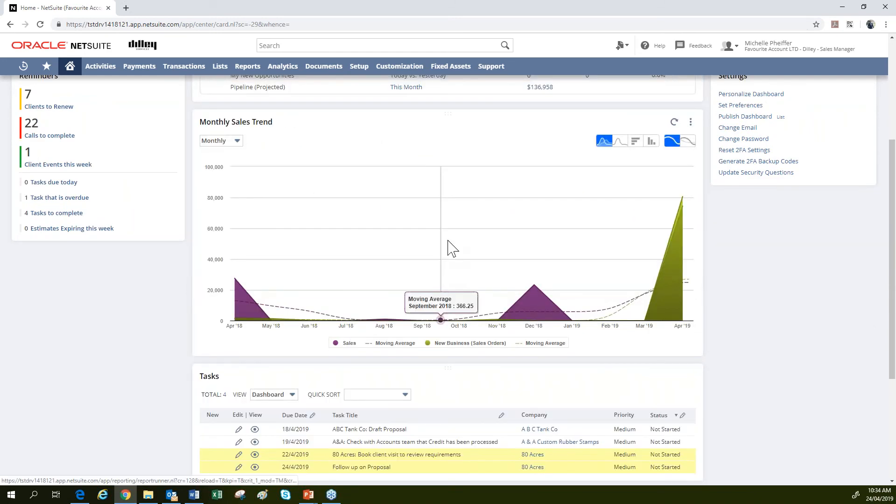
scroll(436, 359, "down", 4)
left_click_drag(223, 236, 180, 195)
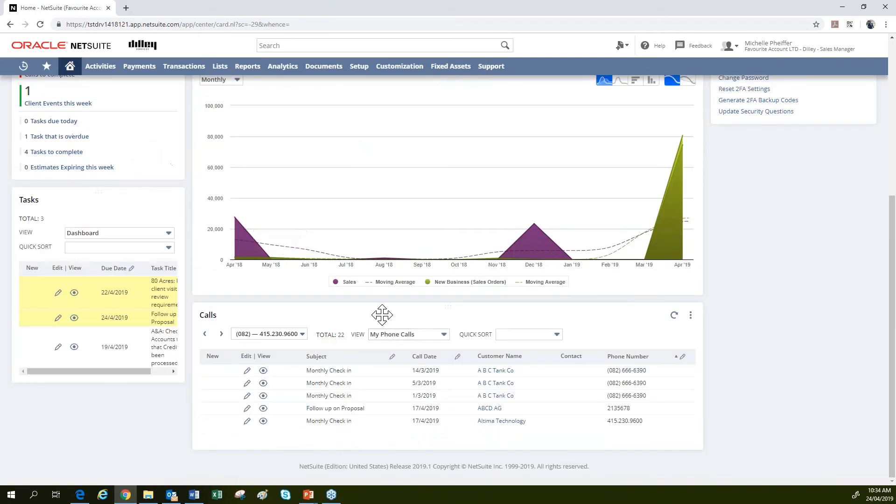
left_click_drag(105, 198, 389, 303)
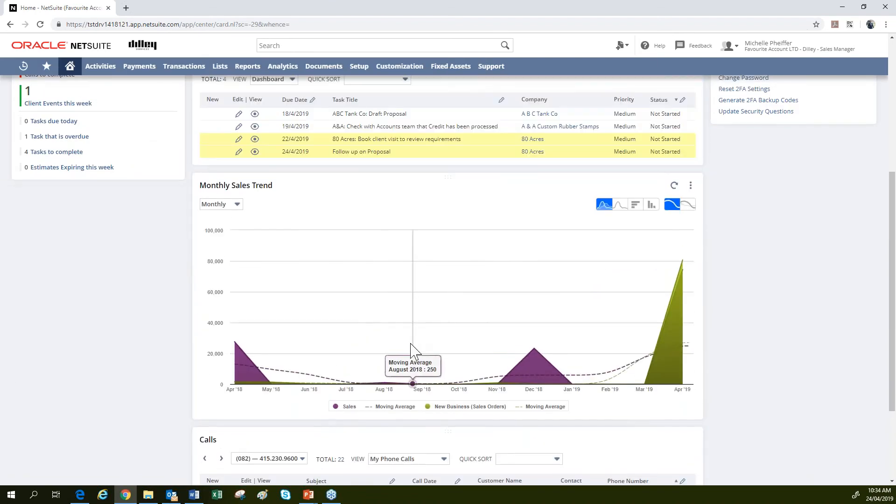
scroll(410, 321, "up", 4)
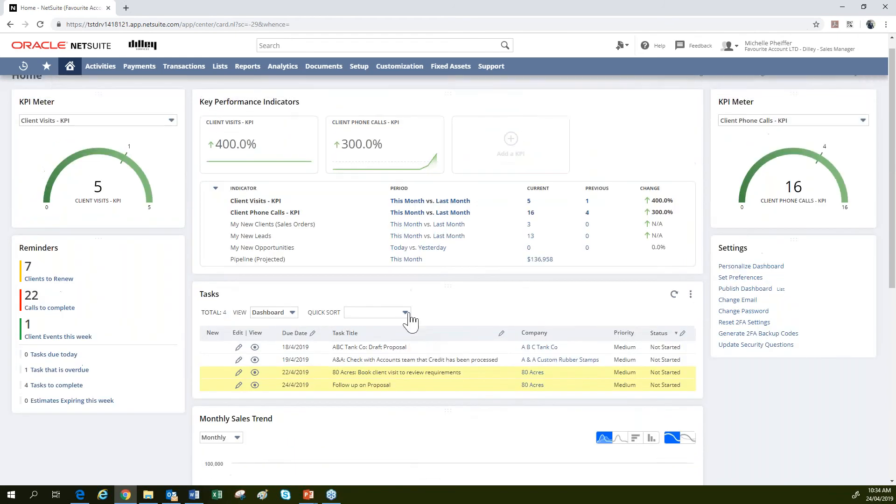
scroll(409, 314, "down", 5)
left_click_drag(366, 392, 356, 152)
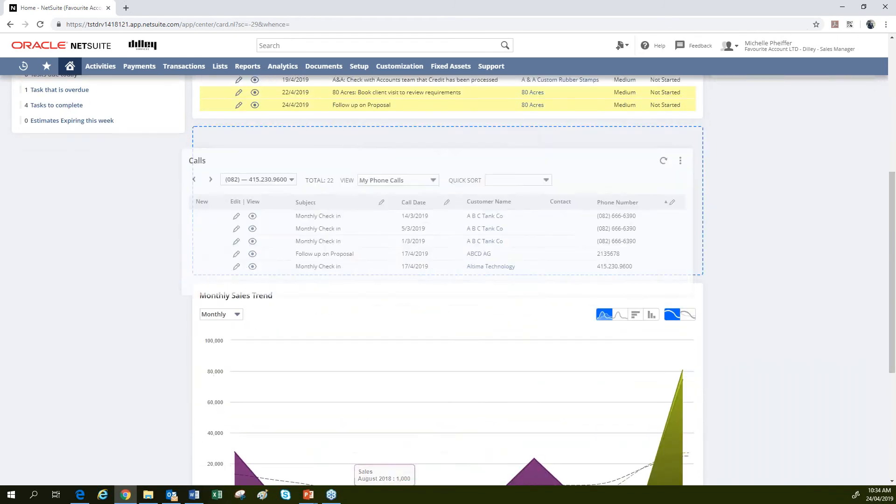
scroll(447, 376, "up", 6)
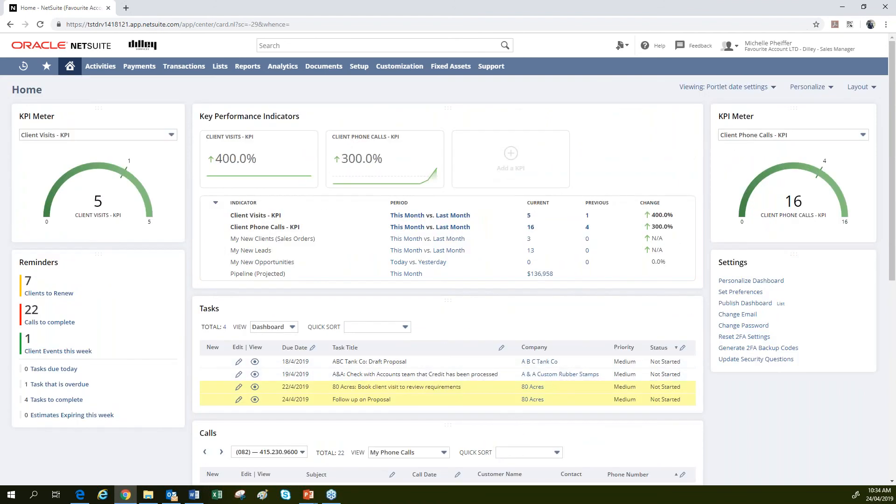
left_click_drag(68, 113, 767, 118)
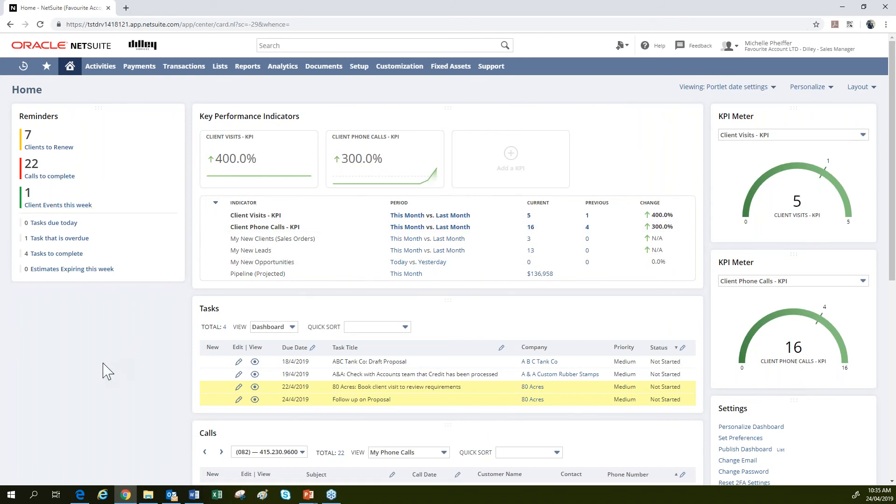
Add two Calendar portlets to the dashboard from the Personalize panel.
left_click(807, 88)
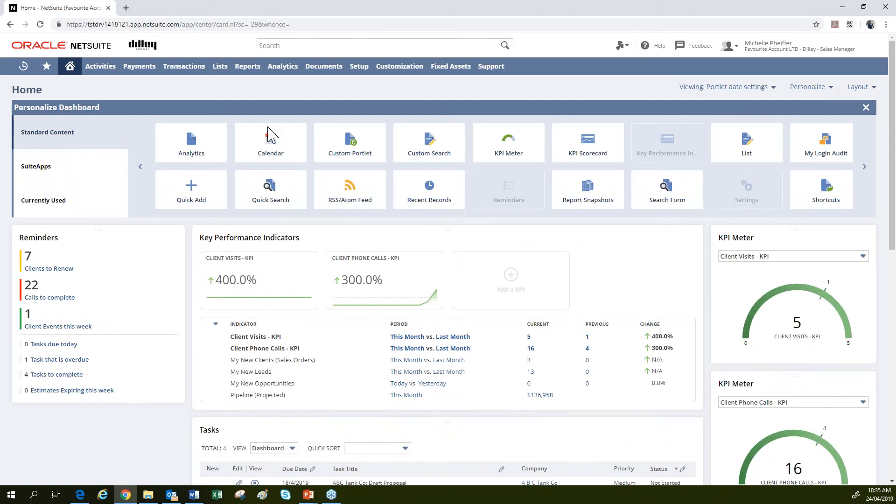
left_click(260, 155)
left_click(258, 155)
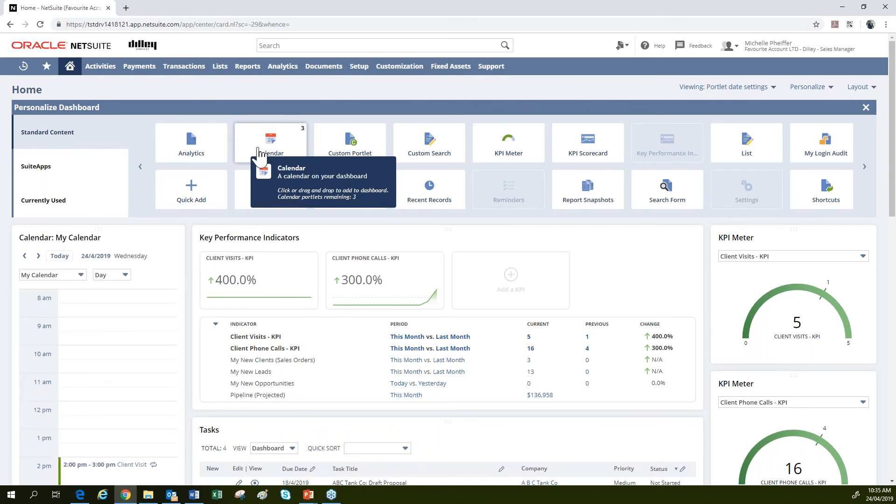
left_click(865, 107)
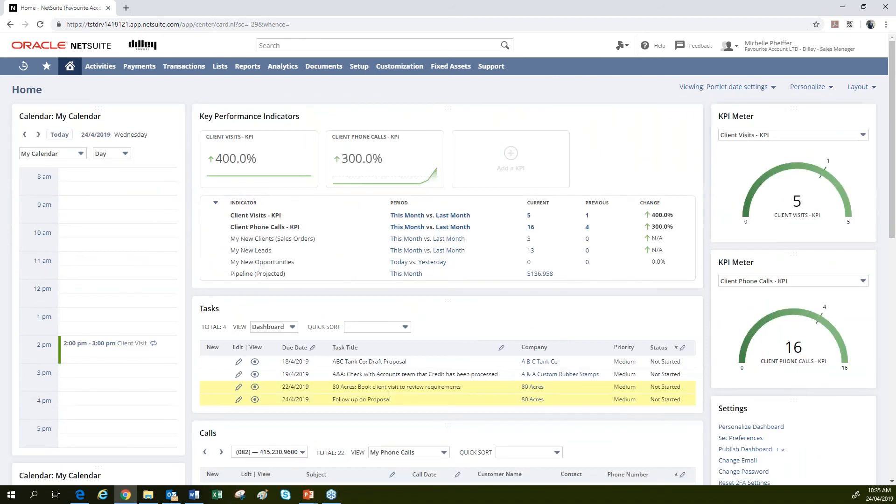
scroll(70, 252, "down", 6)
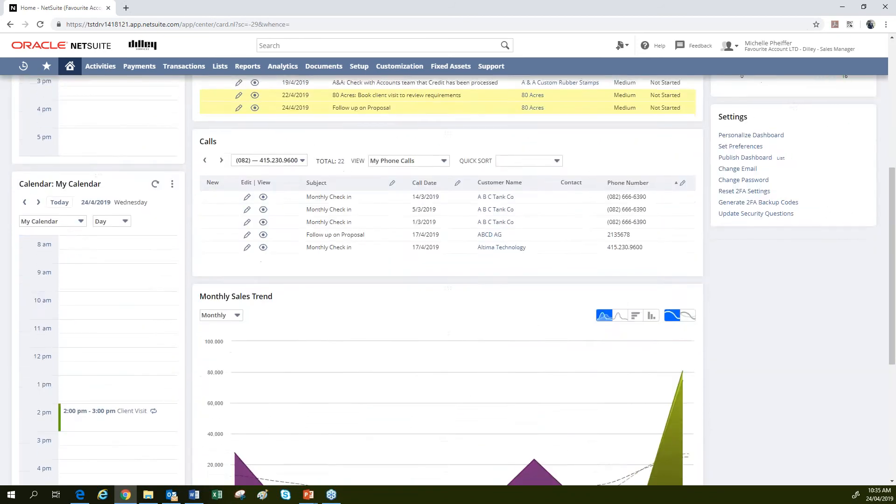
scroll(448, 280, "down", 4)
scroll(448, 279, "up", 10)
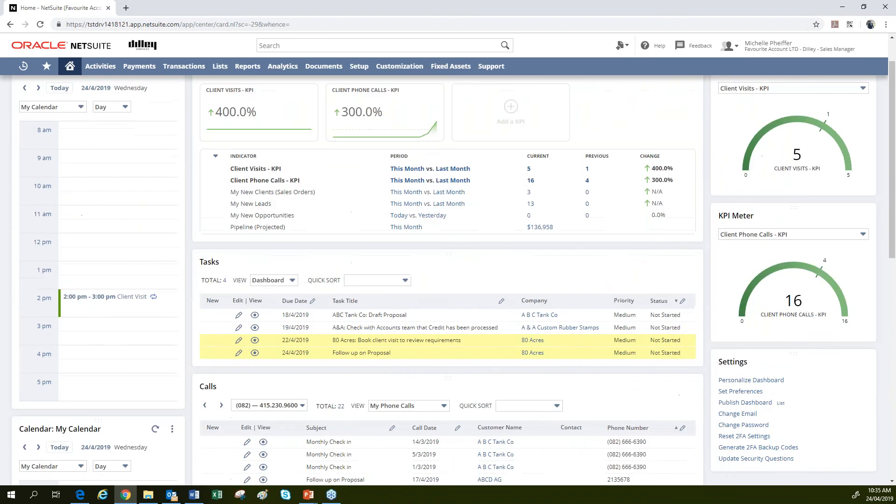
scroll(448, 261, "up", 2)
Add a third Calendar portlet, then close the personalisation bar.
left_click(860, 87)
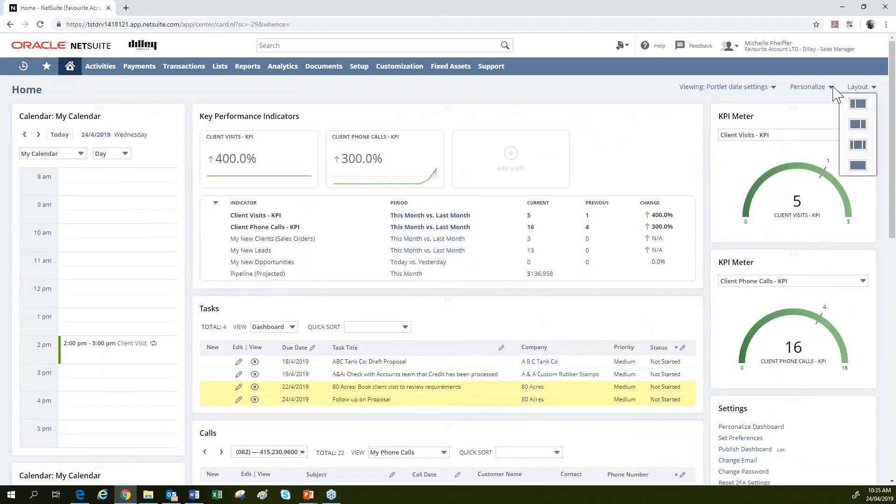
left_click(807, 87)
left_click(285, 149)
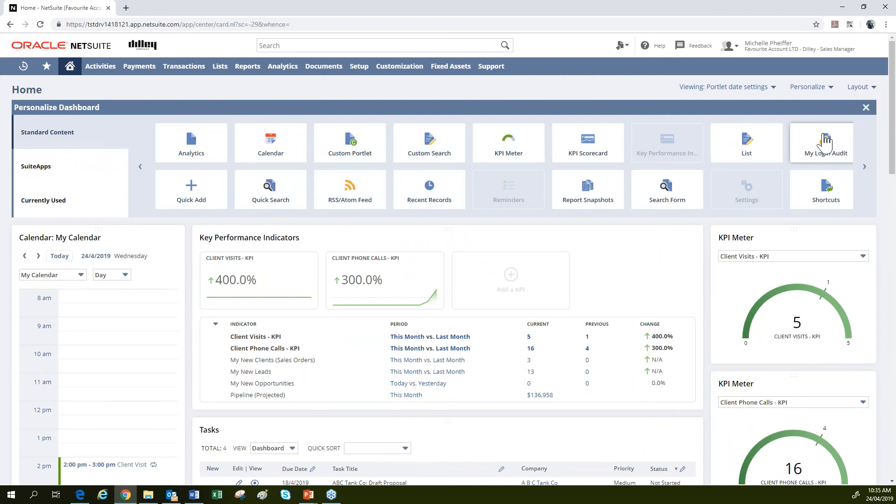
left_click(865, 107)
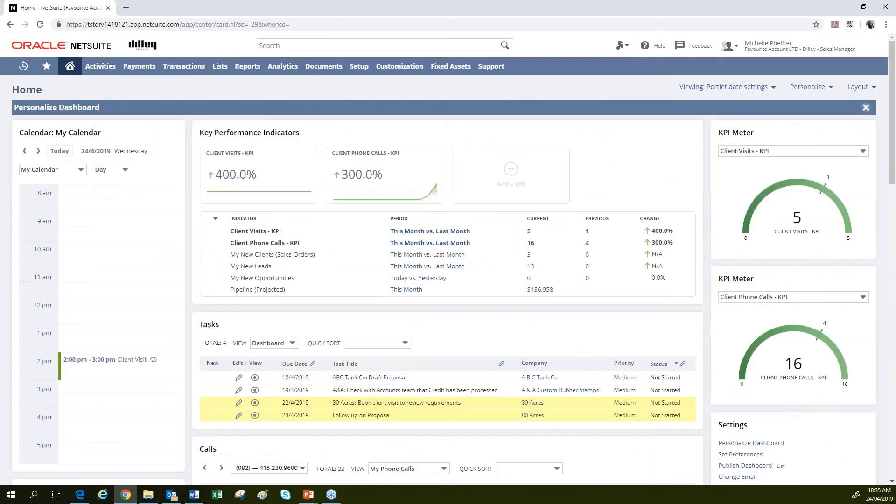
left_click(73, 156)
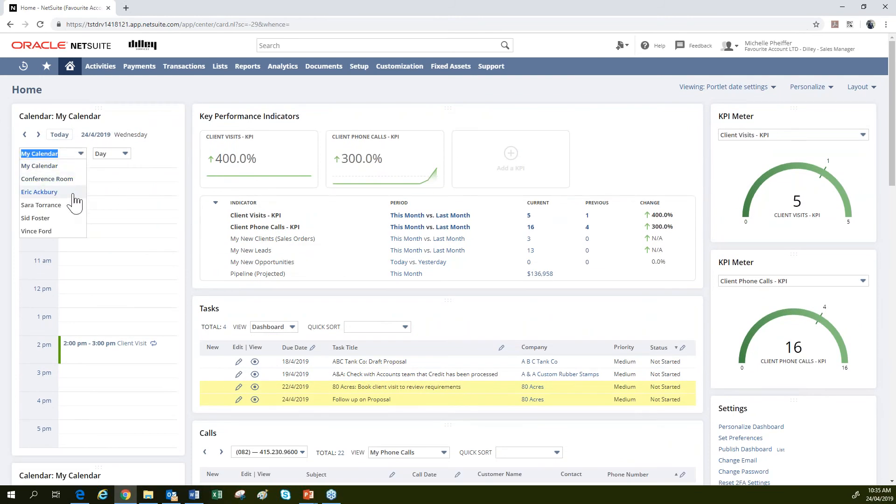
Show two colleagues' calendars in the first two calendar portlets.
left_click(39, 192)
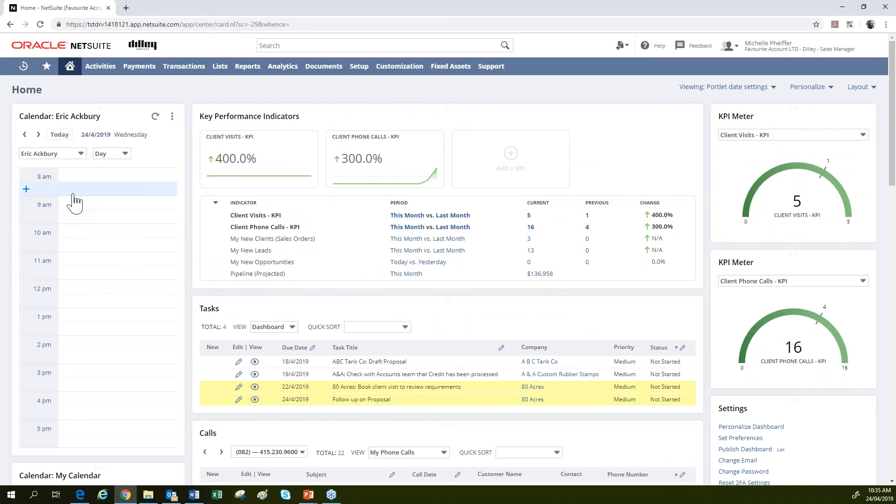
scroll(73, 201, "down", 4)
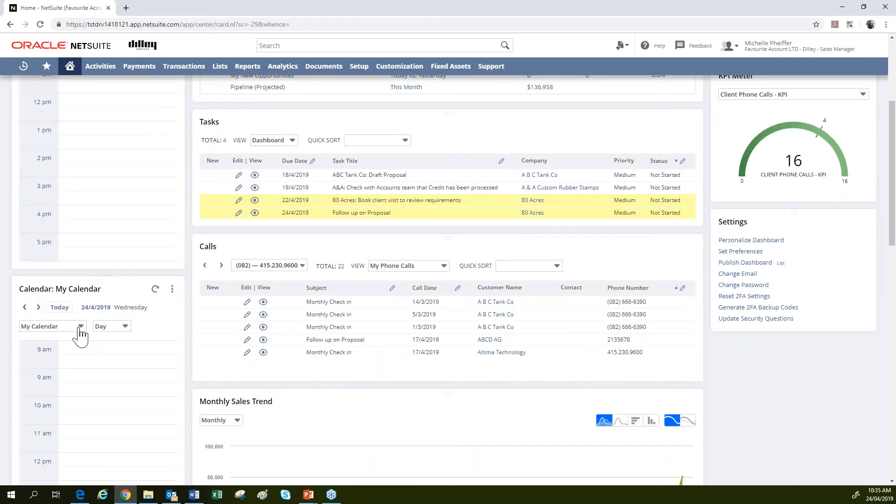
left_click(79, 328)
left_click(41, 377)
scroll(85, 321, "down", 2)
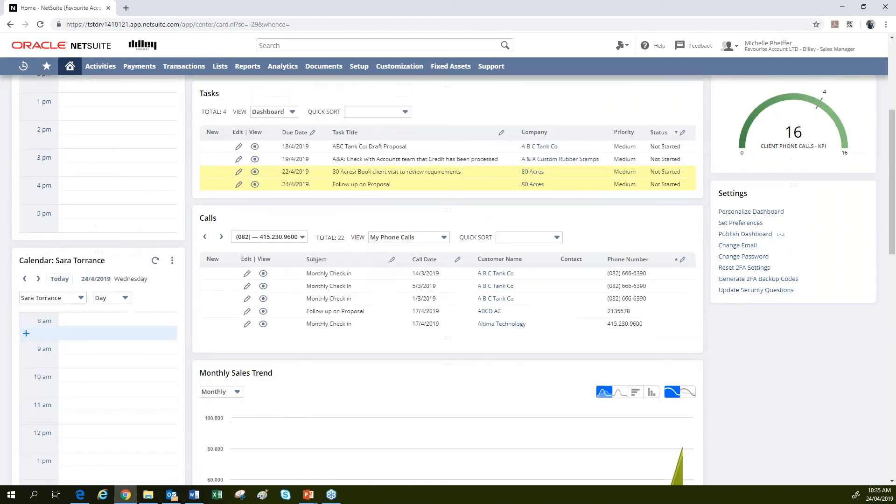
scroll(146, 321, "up", 5)
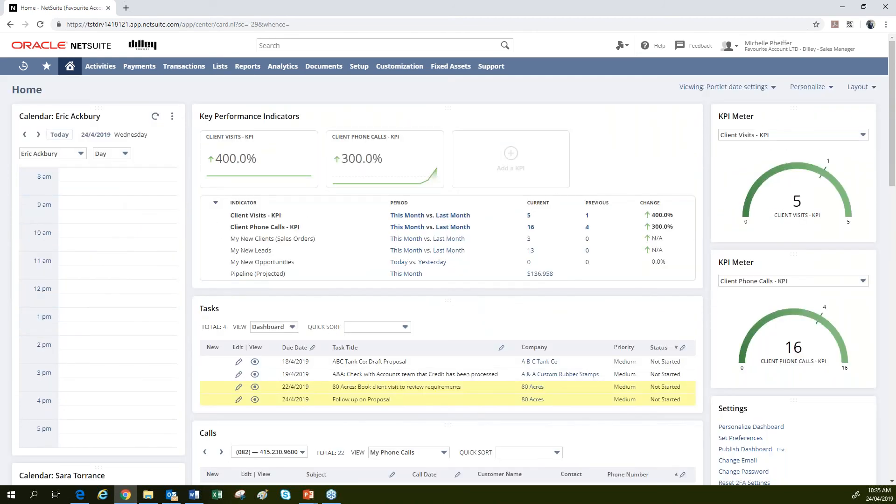
Set the top calendar to Week and the second to Month, and move week-view My Calendar to the top.
left_click(125, 154)
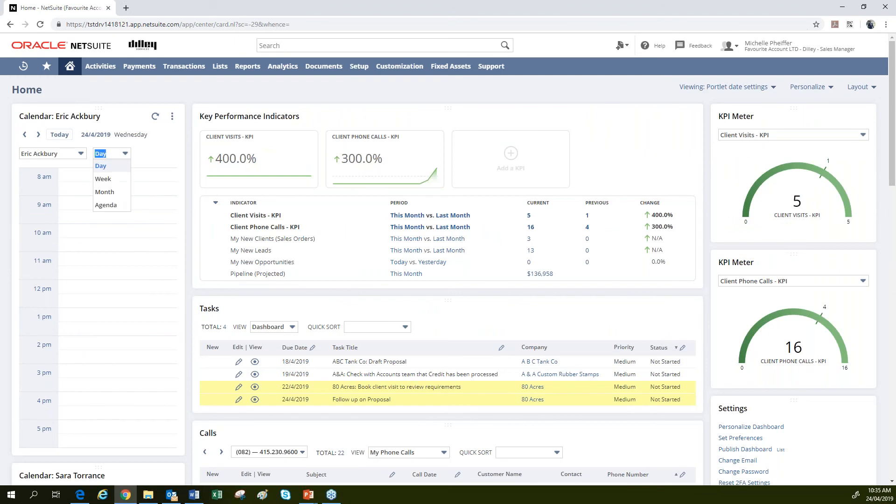
left_click(123, 181)
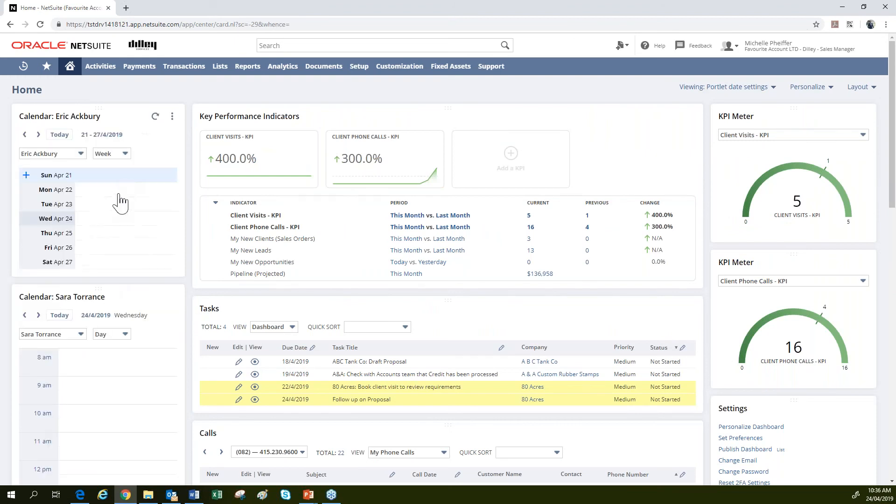
left_click(125, 334)
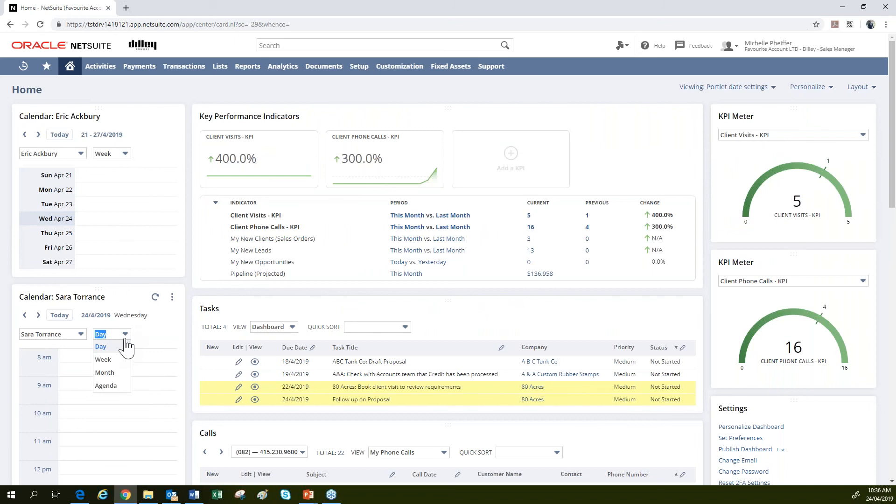
left_click(117, 375)
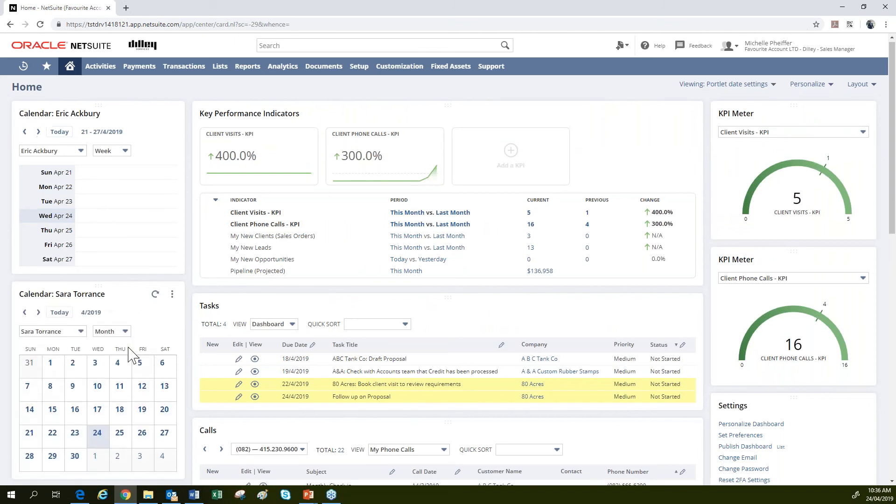
scroll(130, 354, "down", 5)
left_click(126, 306)
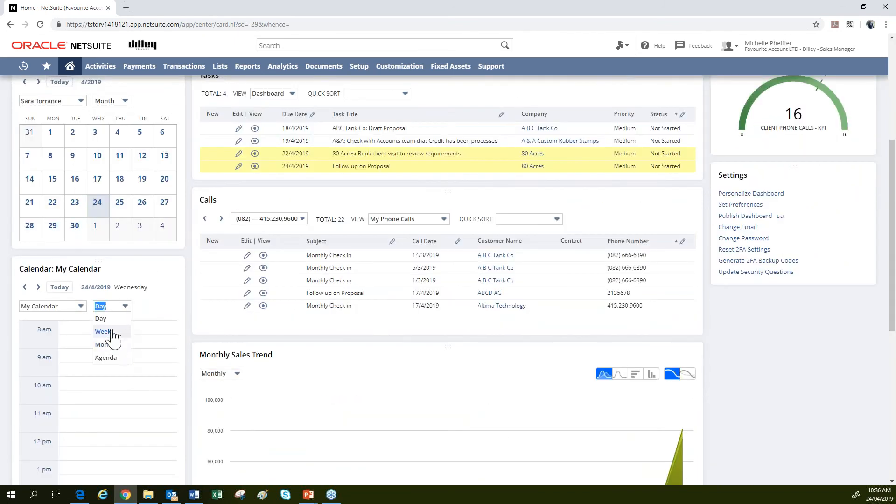
left_click(114, 330)
left_click_drag(122, 265, 139, 143)
Switch the colleague's week-view calendar to Month view.
scroll(125, 329, "up", 3)
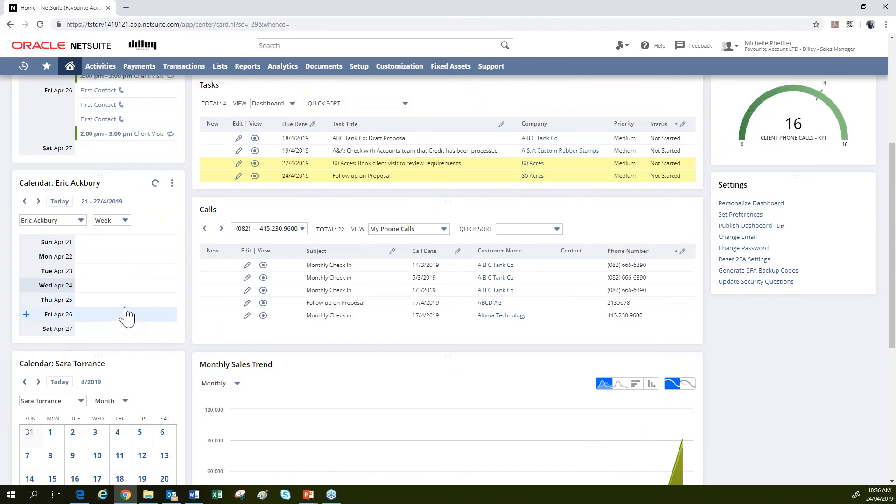
scroll(124, 314, "up", 5)
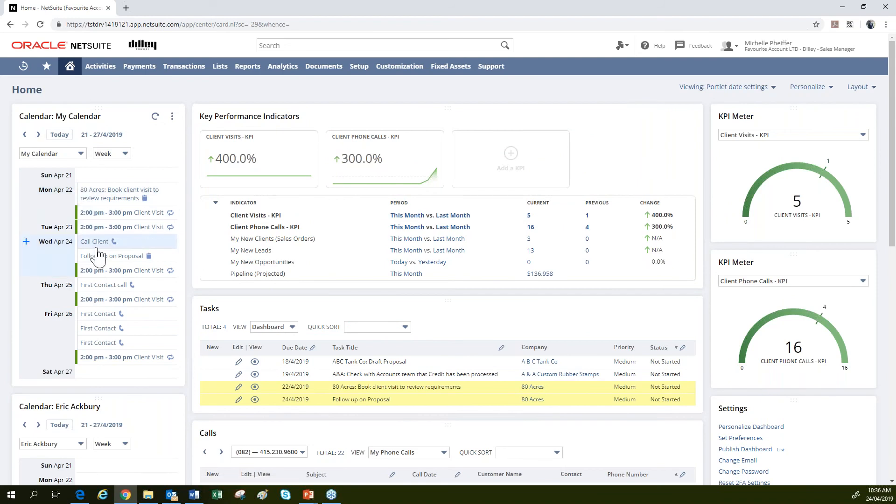
scroll(95, 254, "down", 5)
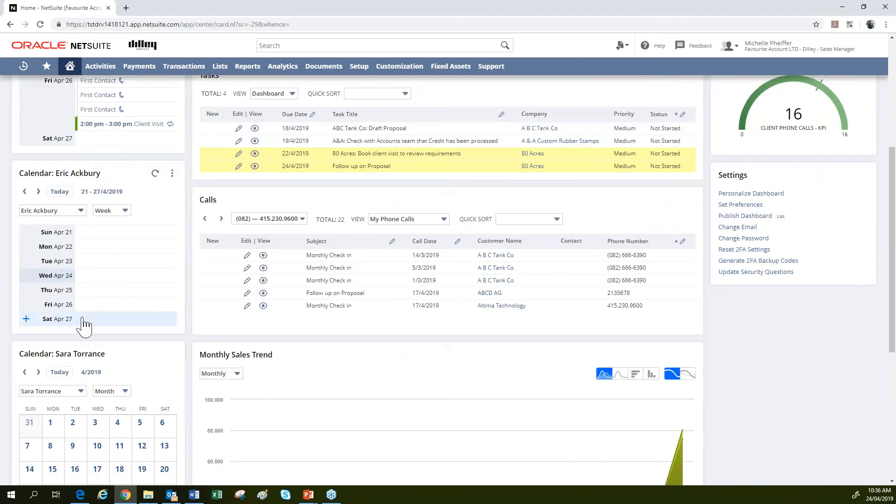
scroll(152, 238, "down", 1)
scroll(154, 244, "down", 5)
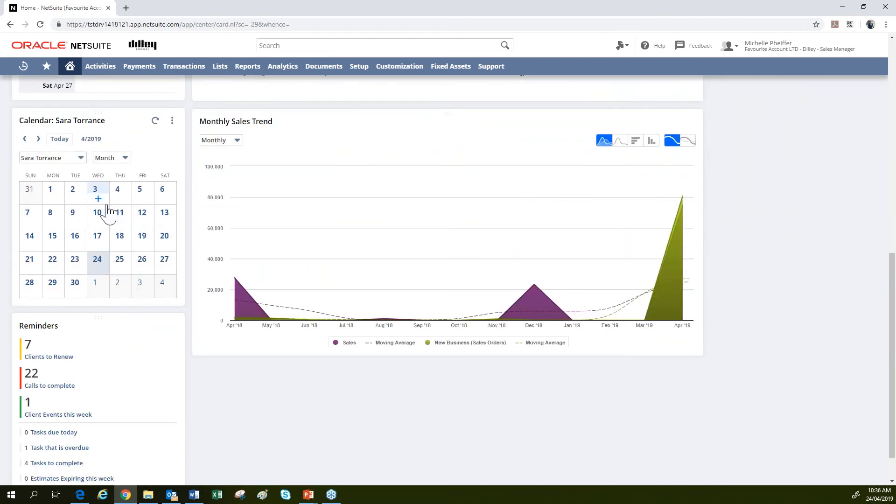
scroll(108, 213, "up", 4)
left_click(109, 164)
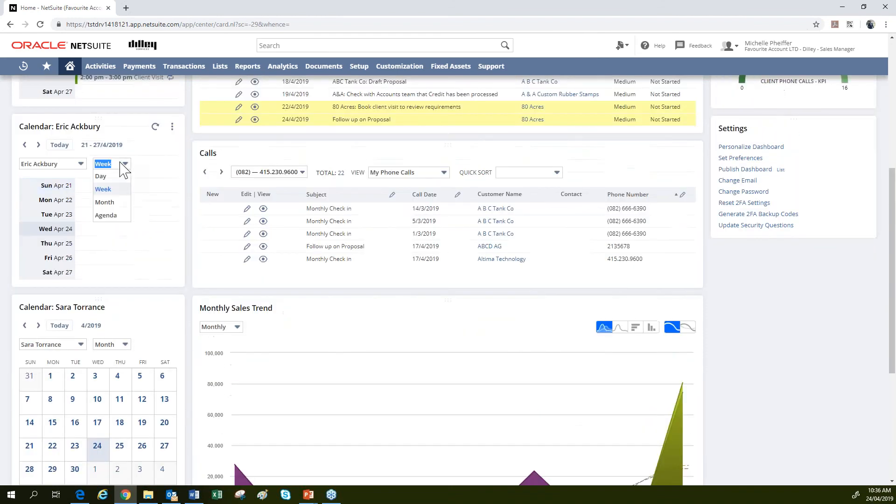
left_click(110, 200)
scroll(186, 245, "up", 6)
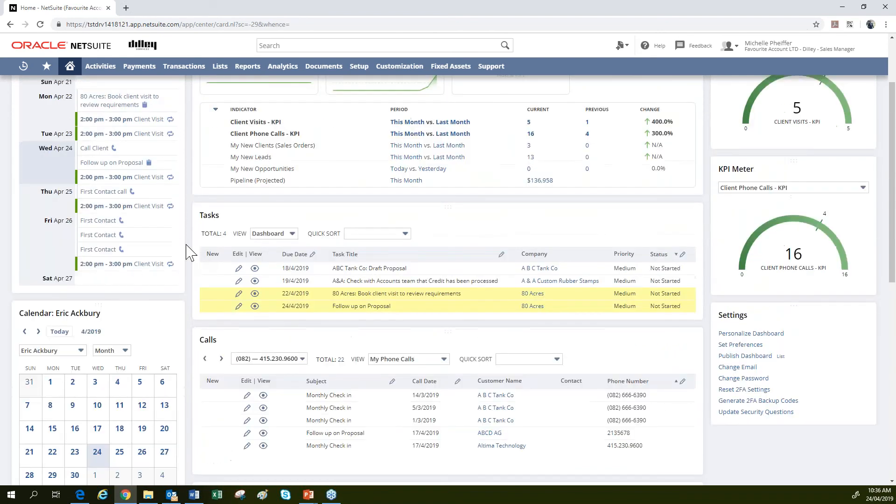
left_click(111, 154)
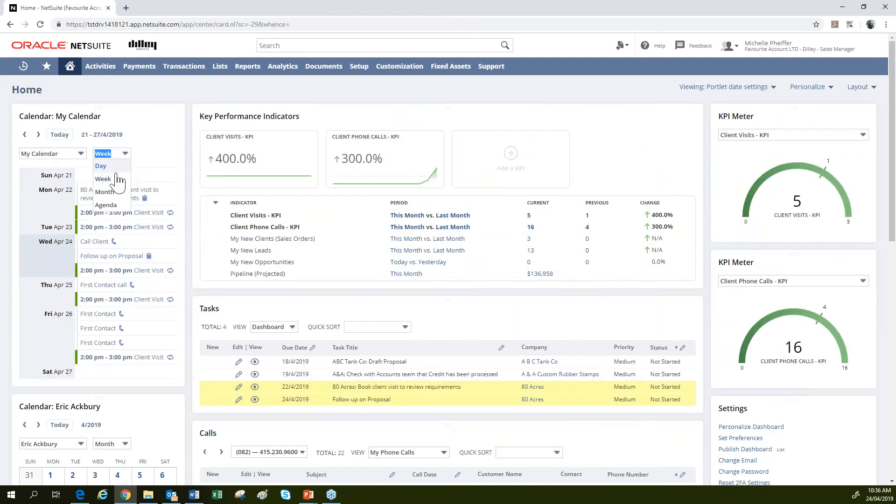
Set My Calendar to Month view so every calendar on the dashboard shows the month.
left_click(104, 192)
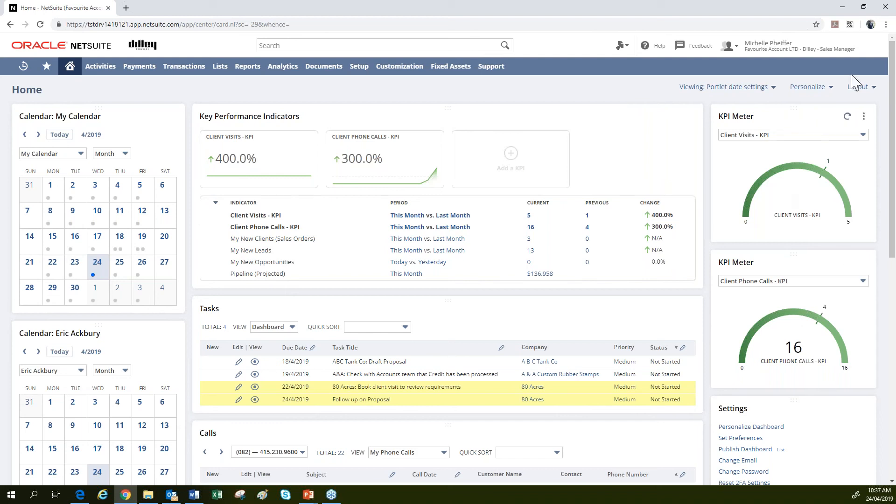
mouse_move(848, 65)
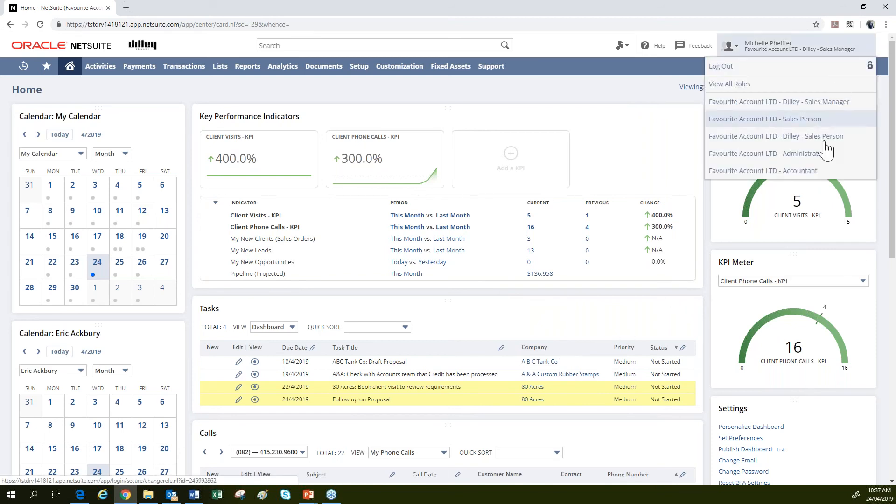
Switch to the Administrator role and open the roles list for editing.
left_click(824, 159)
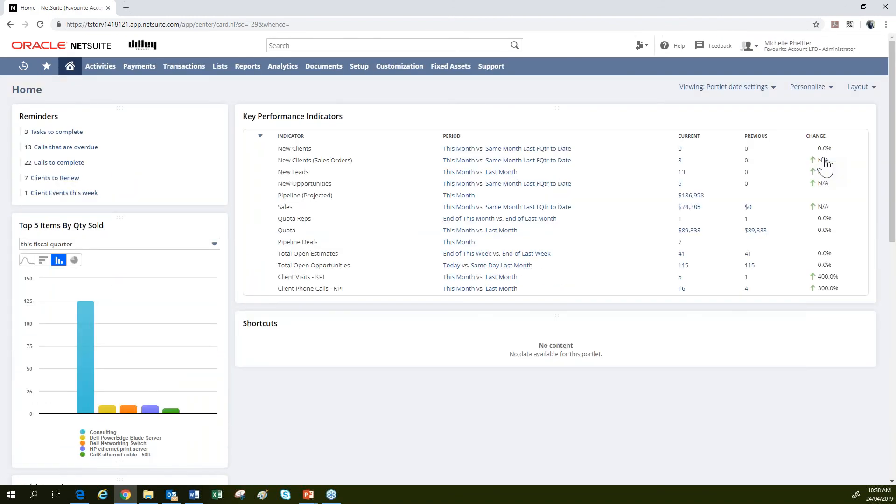
mouse_move(364, 76)
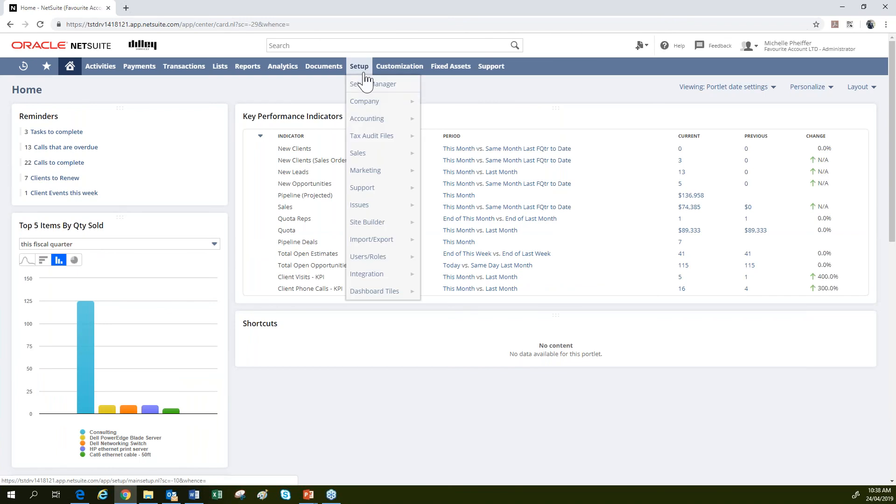
mouse_move(394, 261)
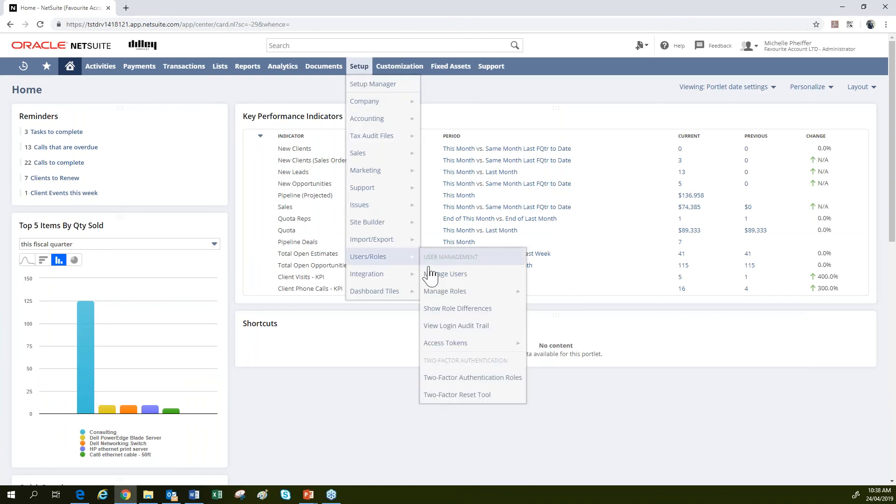
left_click(456, 291)
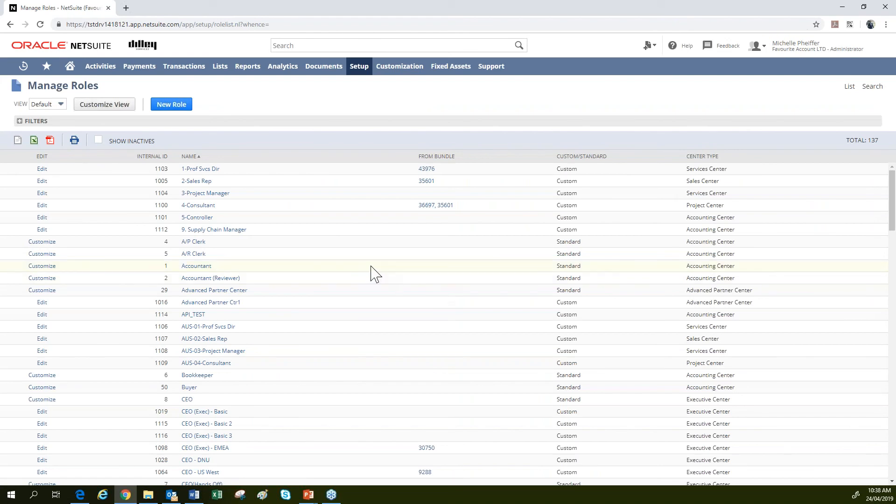
Sort the roles by name A–Z and open Dilley - Sales Manager for editing.
left_click(189, 157)
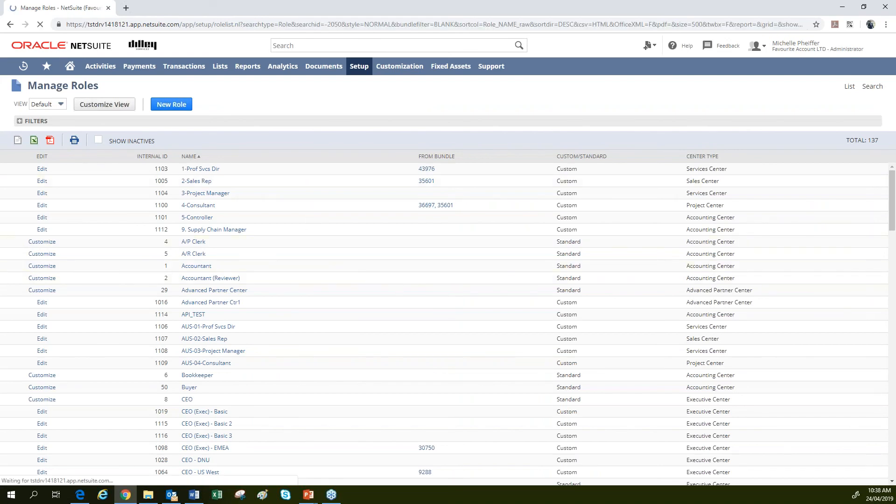
left_click(189, 157)
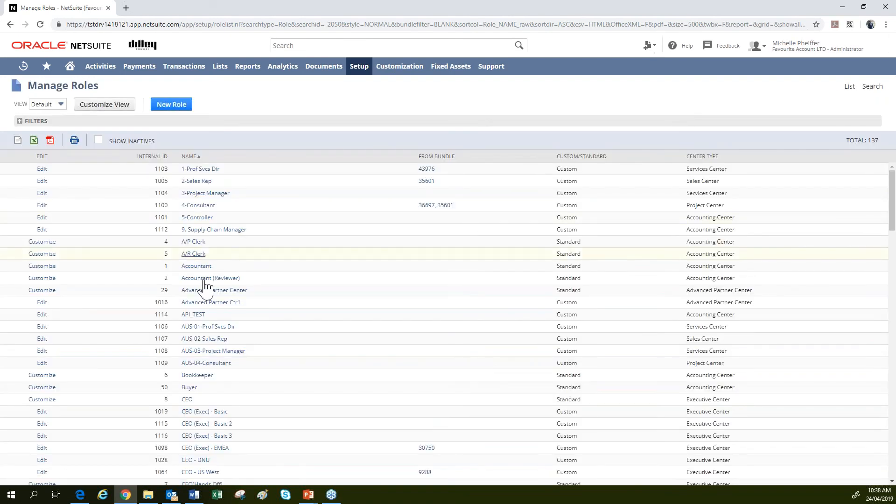
scroll(443, 323, "down", 10)
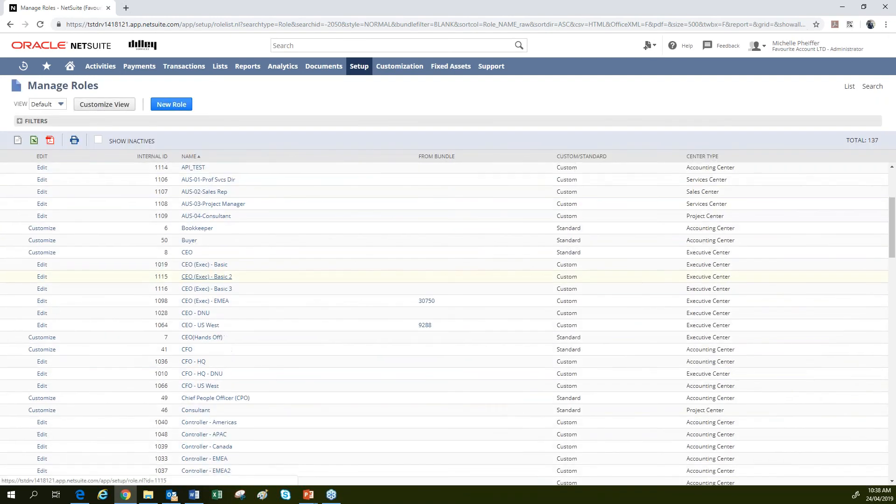
scroll(194, 308, "down", 1)
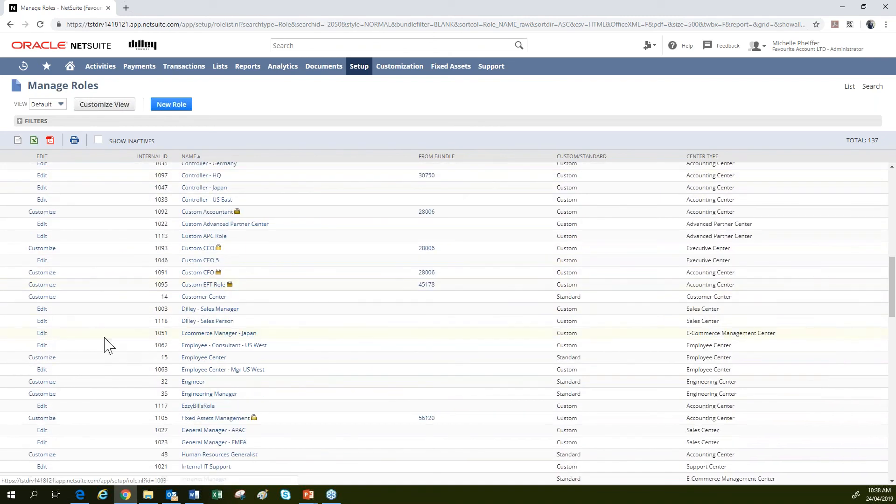
left_click(42, 309)
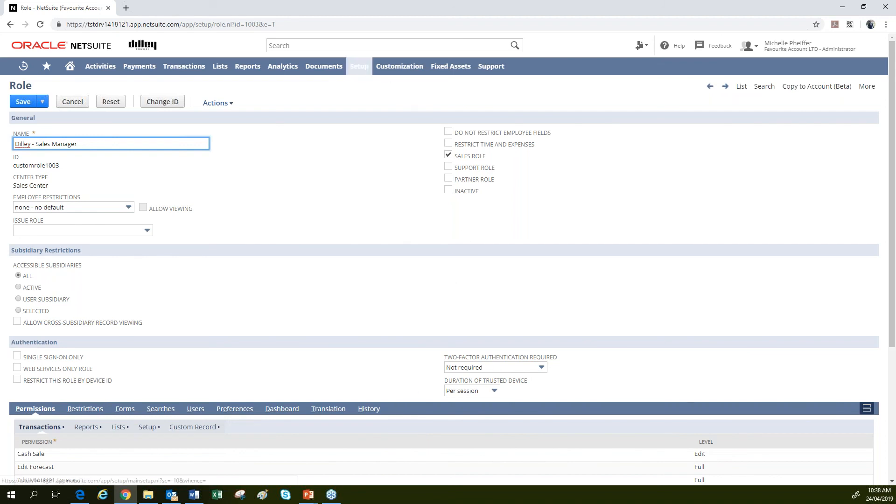
Bring up the Setup > Company submenu while the Sales Manager role record stays open.
mouse_move(359, 66)
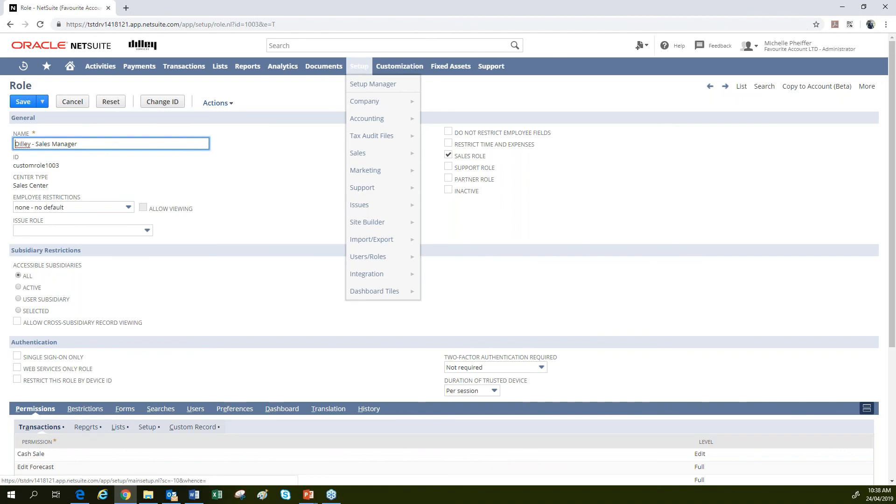
mouse_move(363, 103)
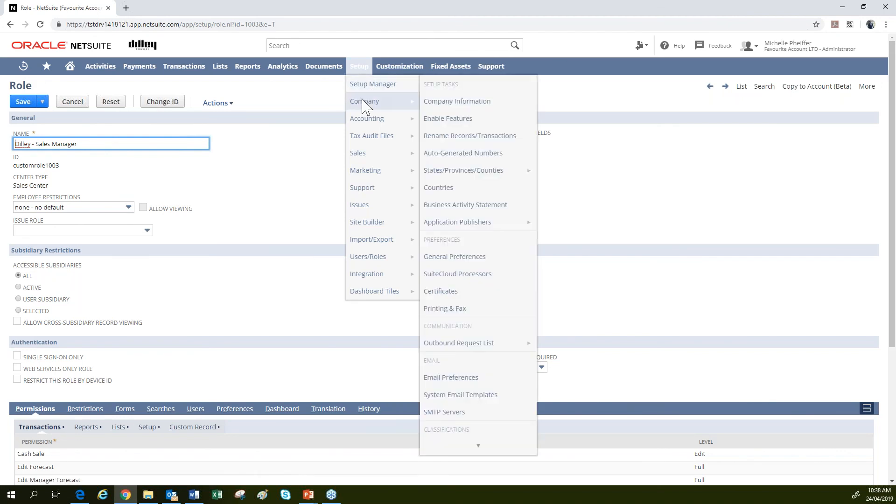
Open Enable Features, leaving the role page, and review the Analytics and Employees feature lists.
left_click(455, 121)
left_click(493, 79)
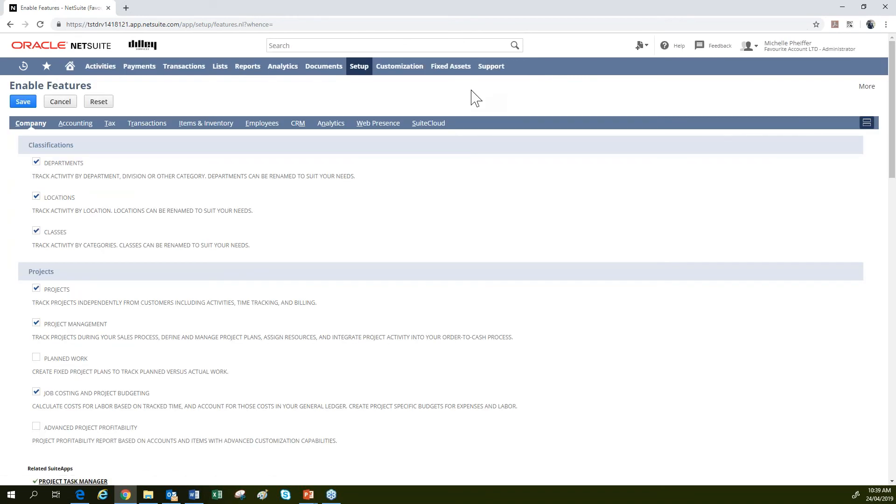
left_click(325, 125)
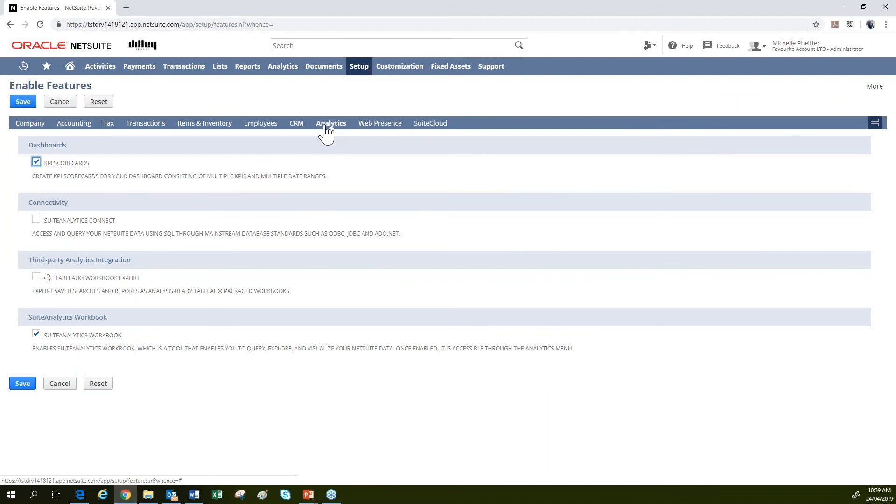
left_click(260, 127)
scroll(260, 324, "down", 5)
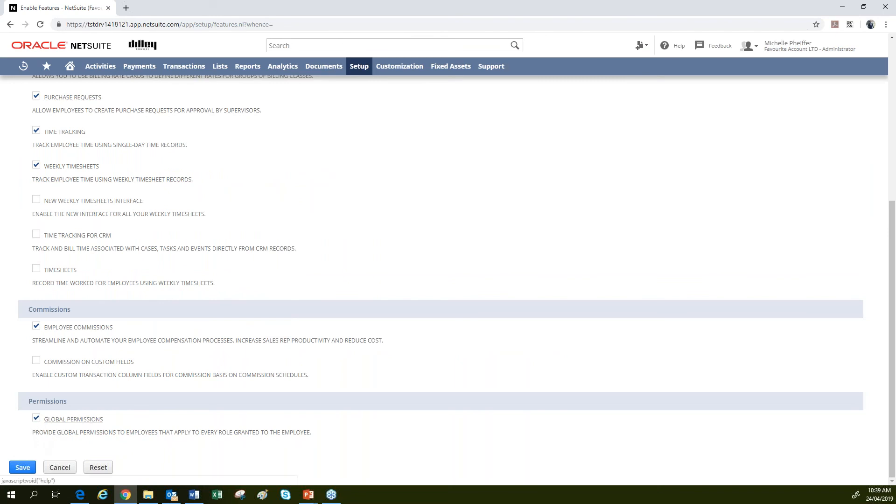
scroll(148, 432, "up", 6)
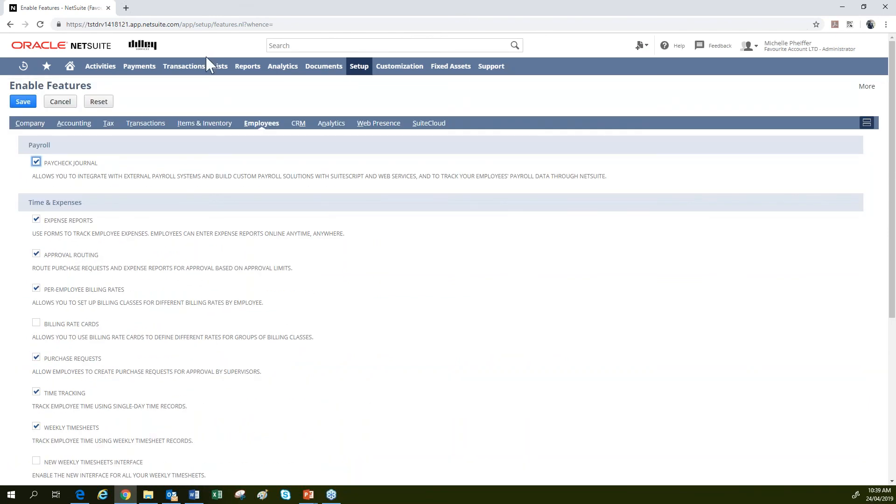
mouse_move(217, 70)
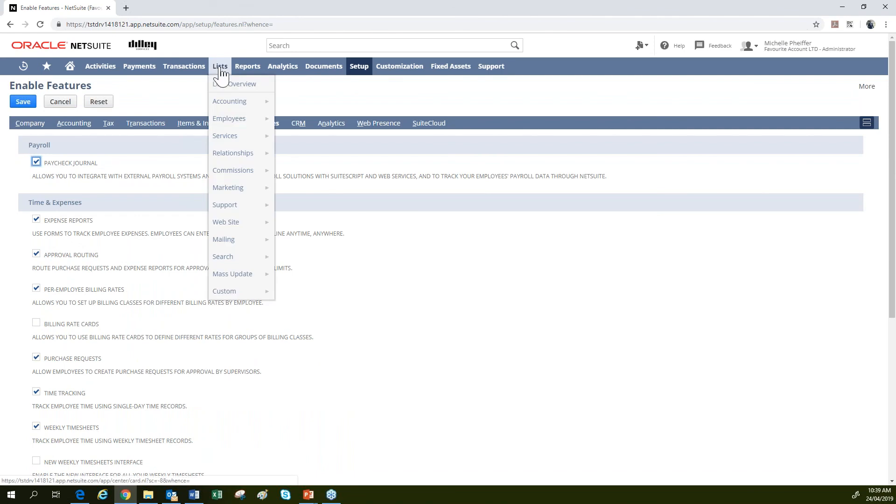
Find the user's employee record through global search by name and open it.
left_click(284, 45)
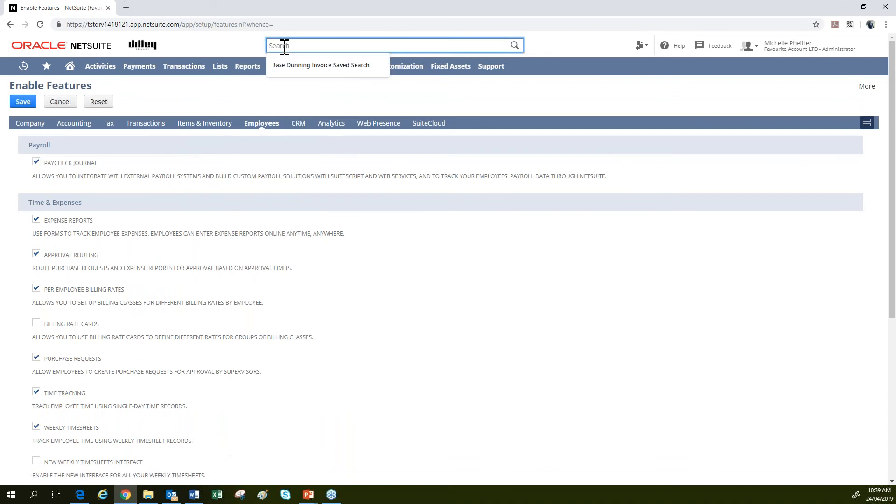
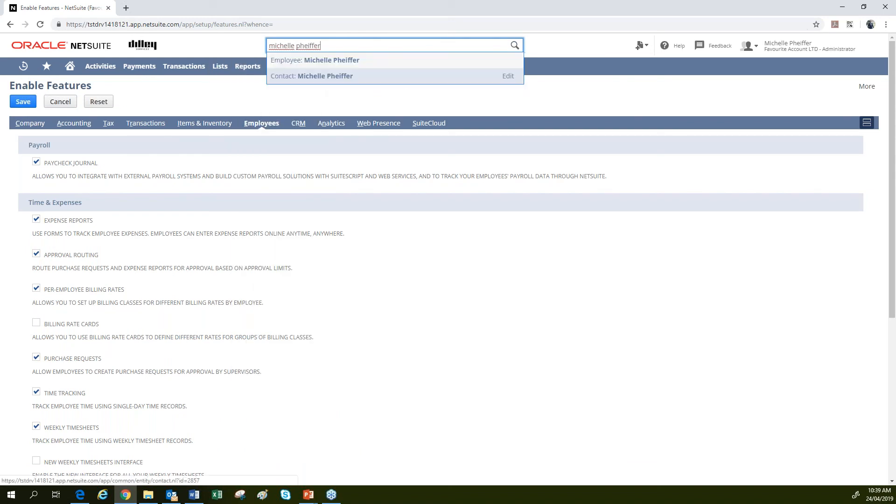
key("Down")
key("Return")
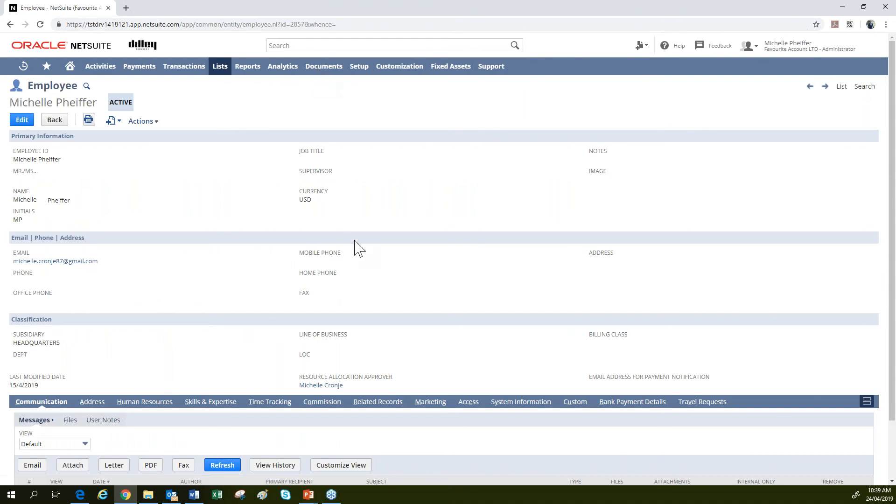
On the Access subtab, compare the five assigned roles with the Publish Dashboards permission at Full.
scroll(355, 240, "down", 2)
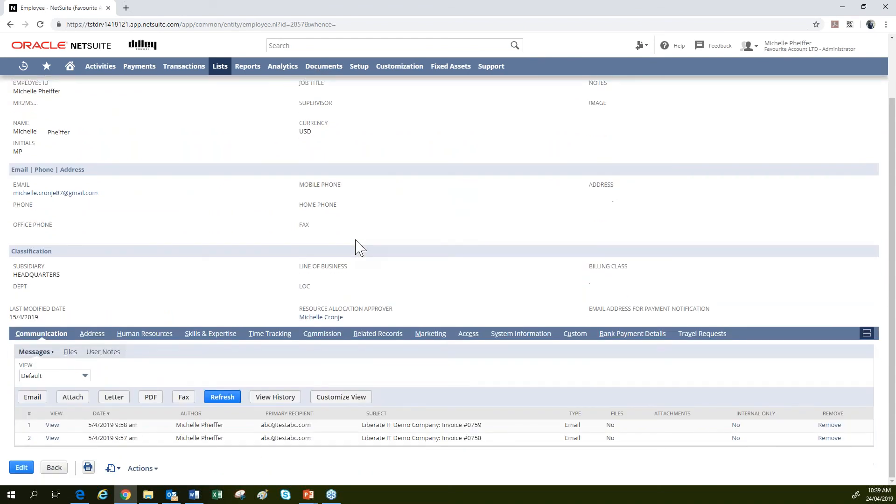
left_click(469, 334)
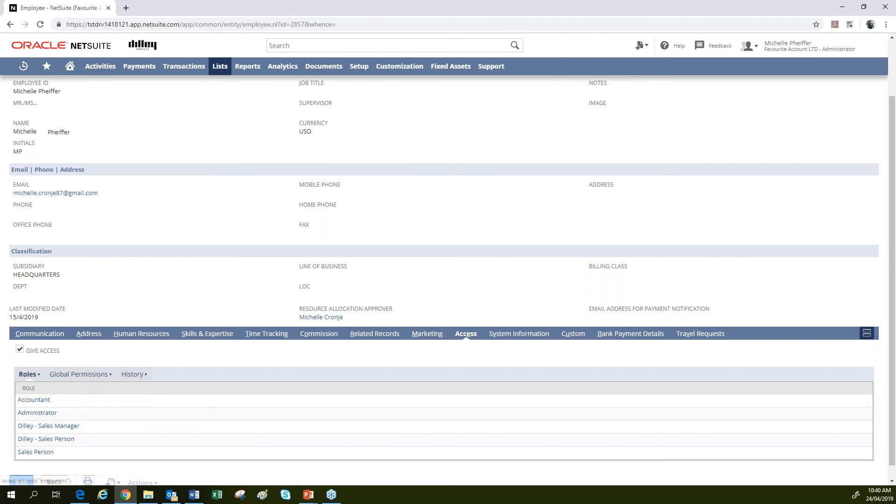
left_click(78, 375)
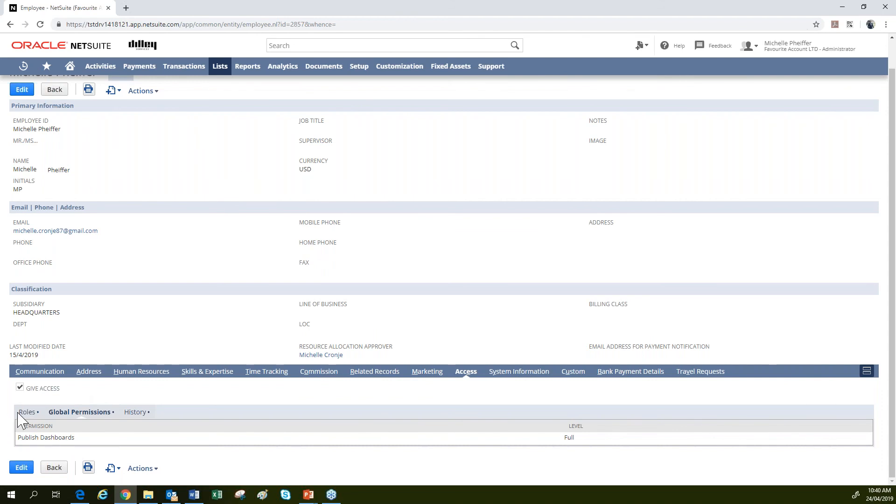
left_click(32, 417)
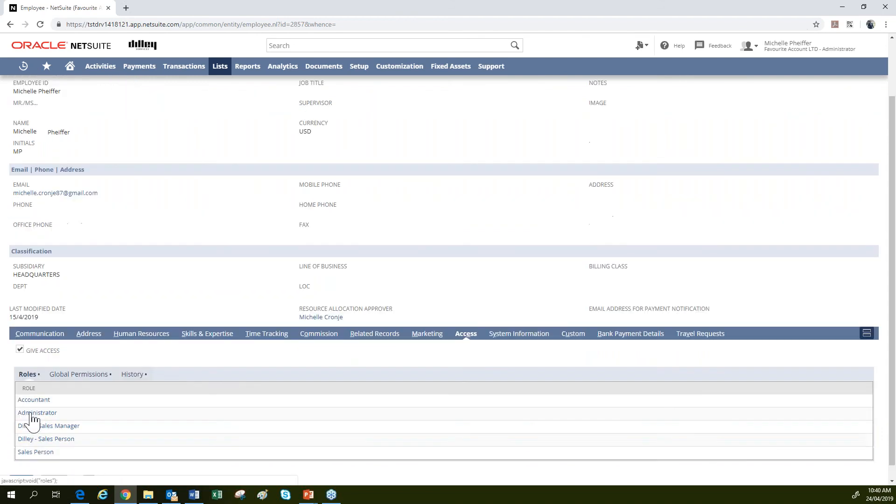
left_click(79, 382)
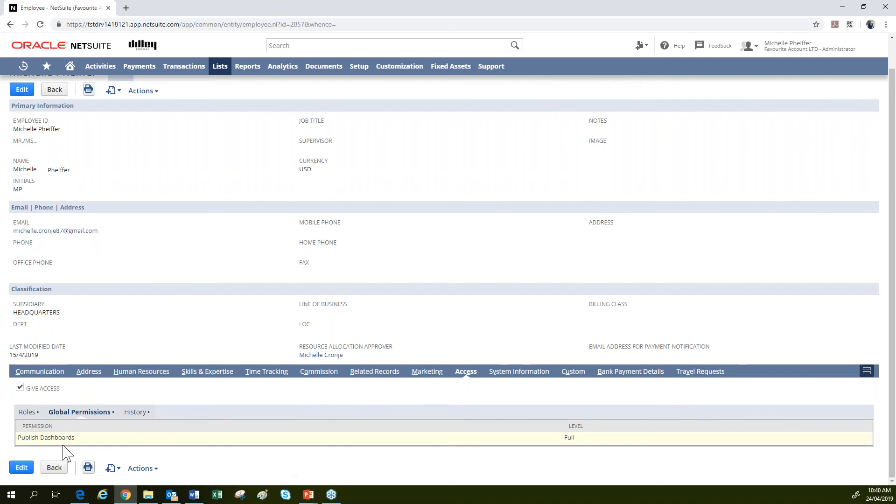
left_click(28, 411)
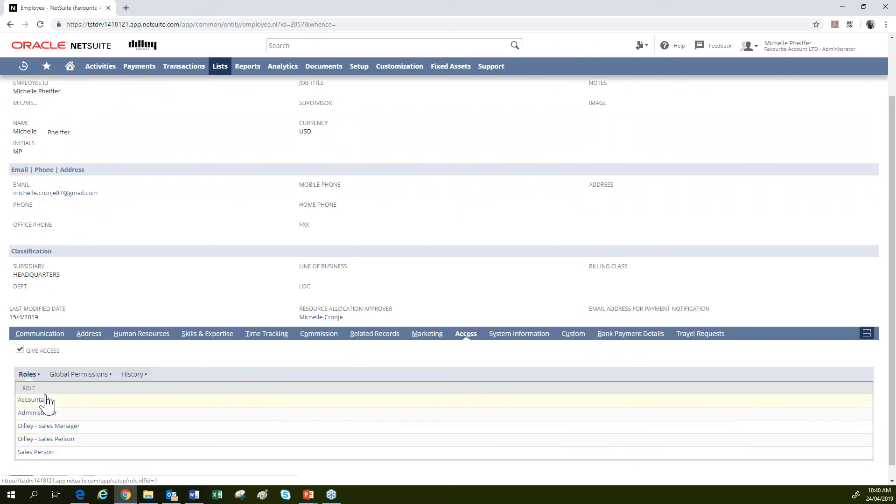
left_click(79, 373)
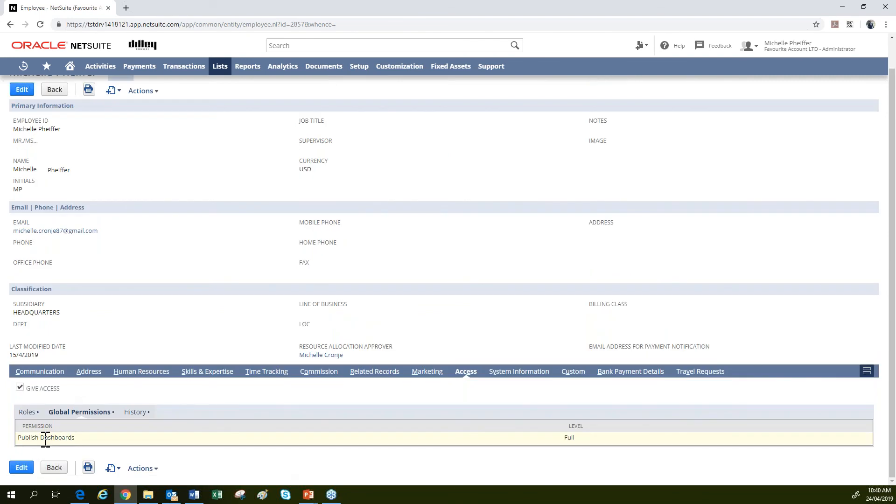
left_click(27, 412)
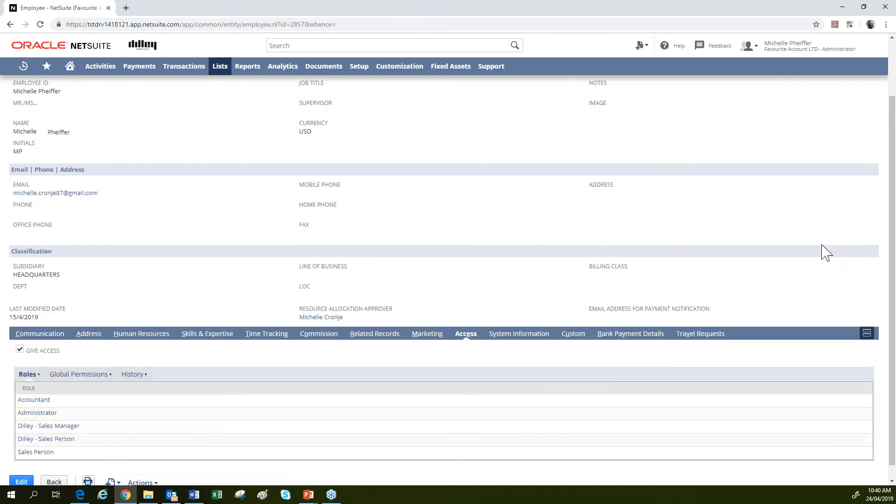
mouse_move(811, 57)
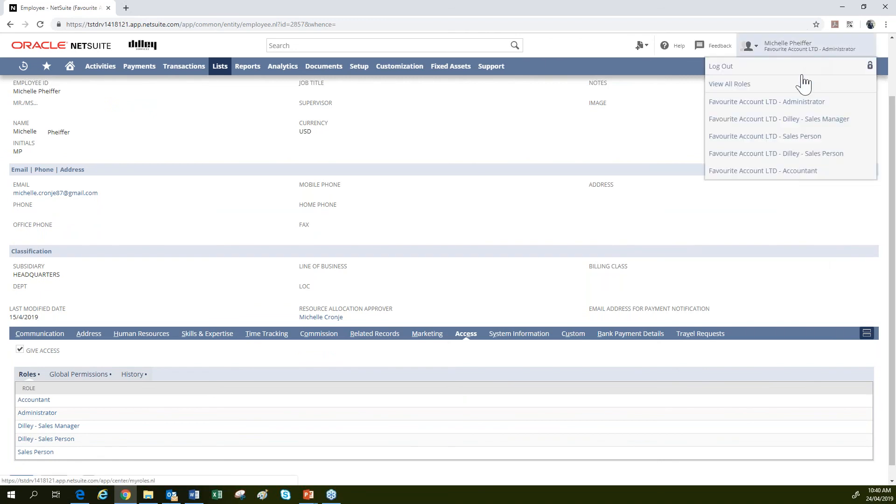
Switch to the Dilley - Sales Manager role and scroll its Home dashboard of KPIs, tasks and calls.
left_click(790, 124)
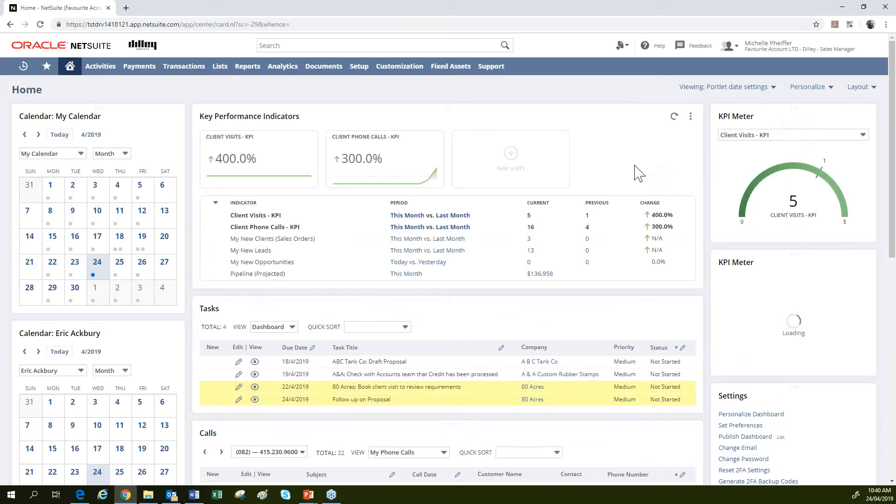
scroll(634, 174, "down", 7)
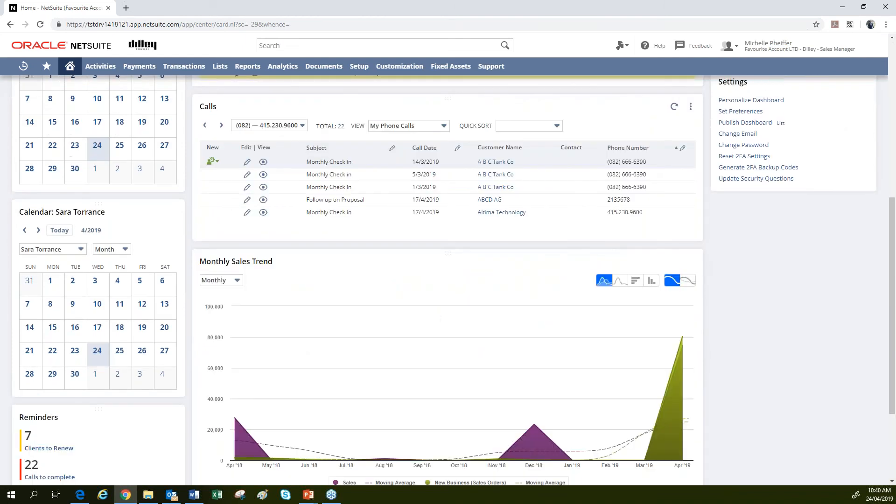
scroll(448, 280, "up", 6)
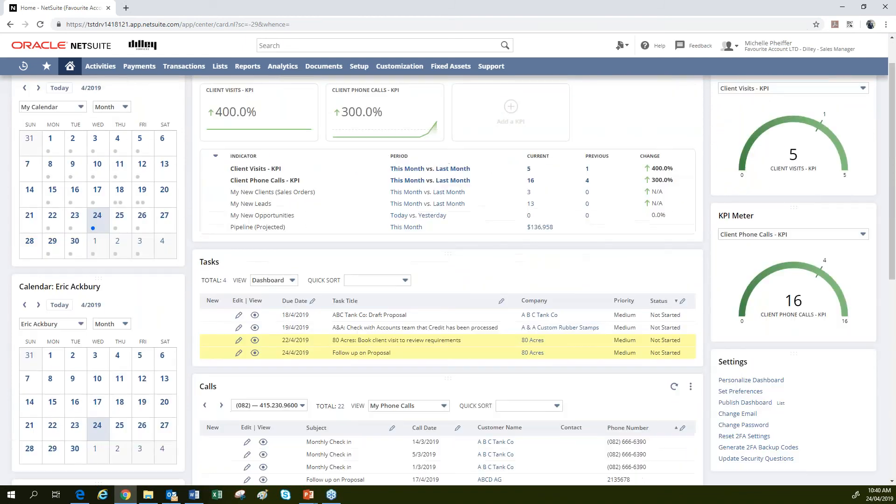
scroll(634, 173, "up", 1)
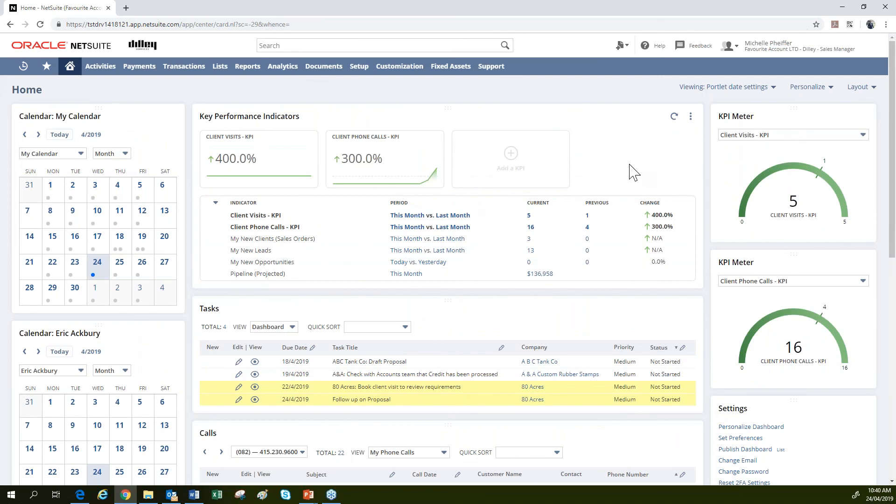
mouse_move(857, 45)
scroll(438, 325, "down", 3)
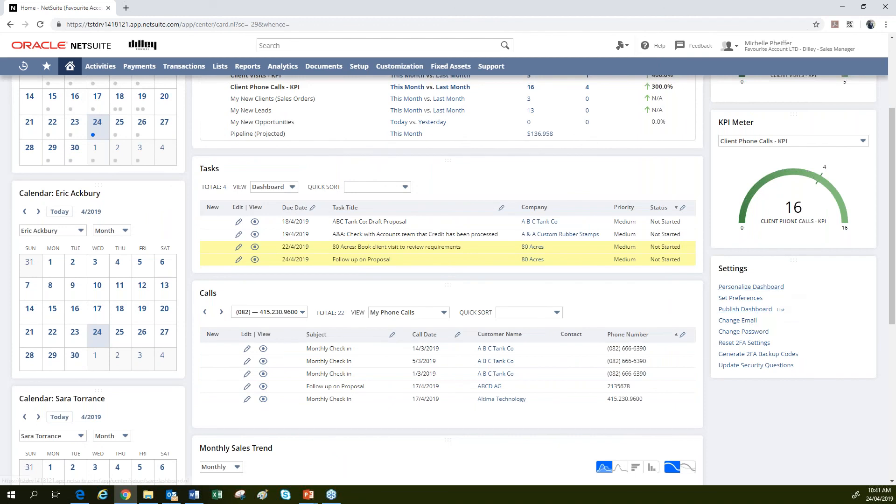
Publish 'Sales Dashboard Dilley' to the Dilley - Sales Person role with the Home tab, and save.
left_click(745, 309)
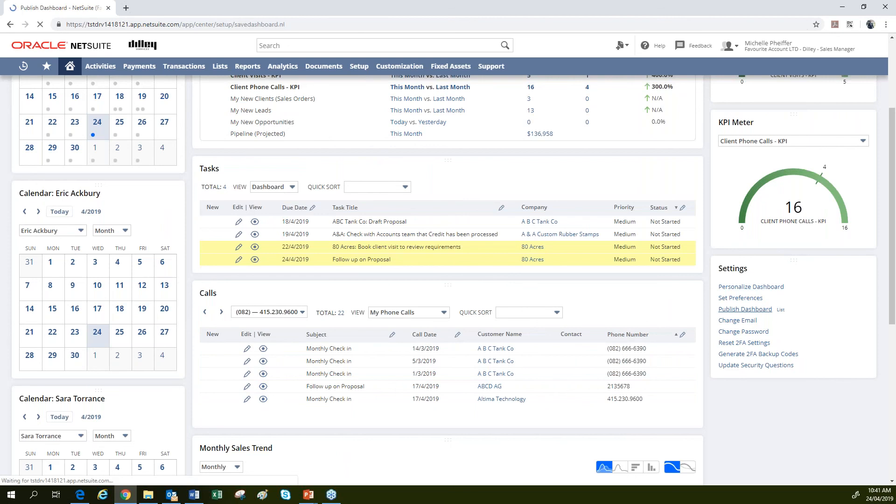
left_click(72, 133)
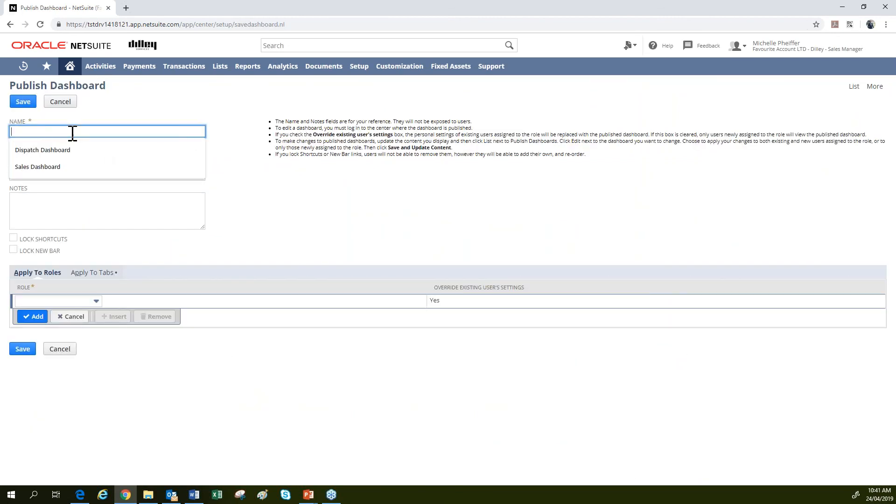
type("Sale")
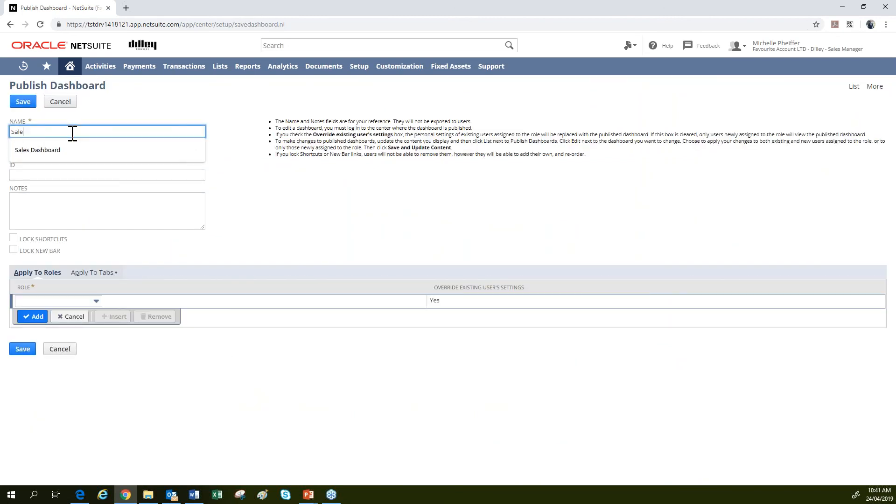
type("s Dashboard Dill")
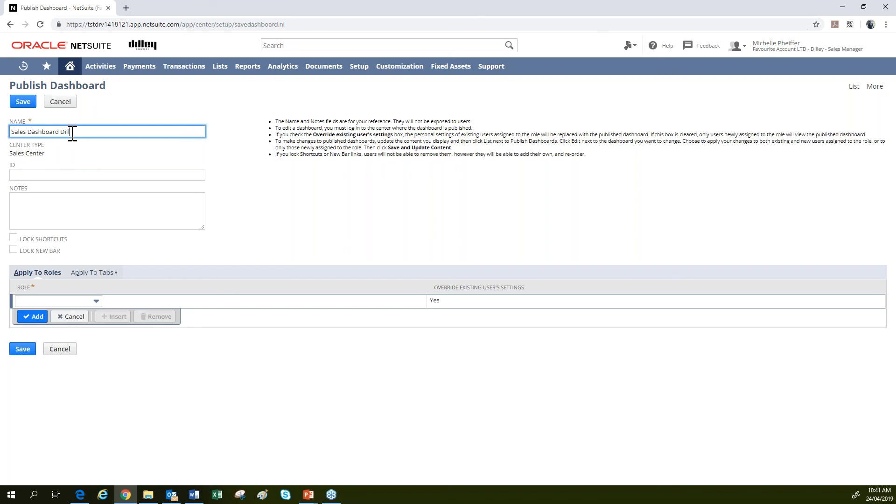
type("ey")
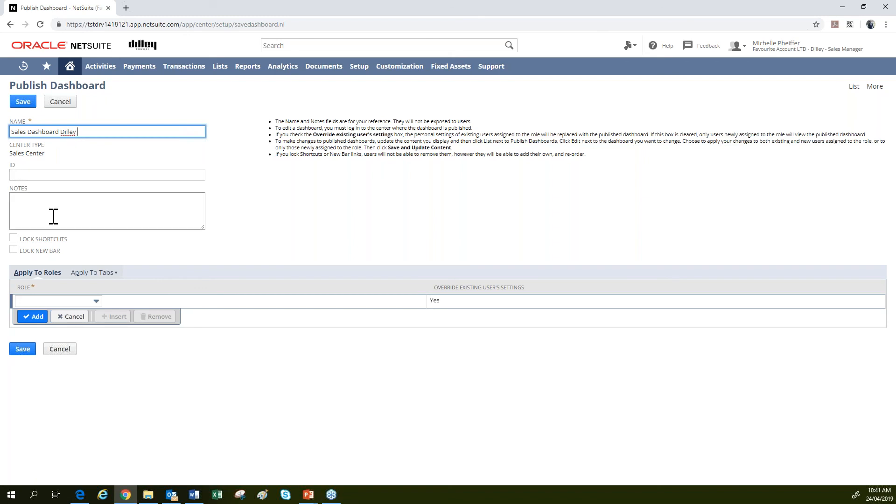
left_click(44, 301)
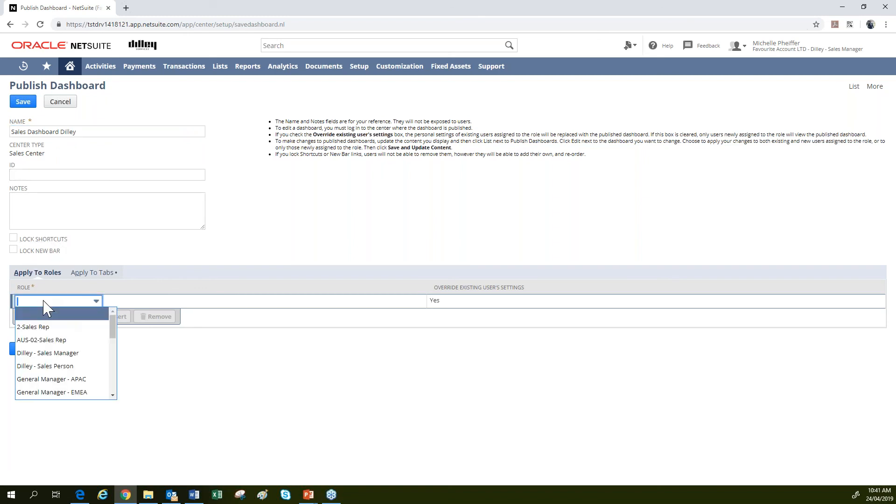
left_click(71, 367)
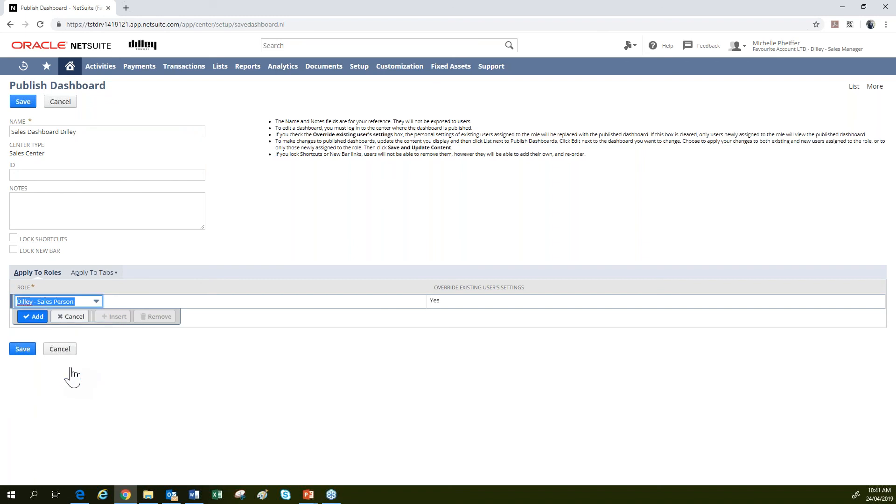
left_click(31, 317)
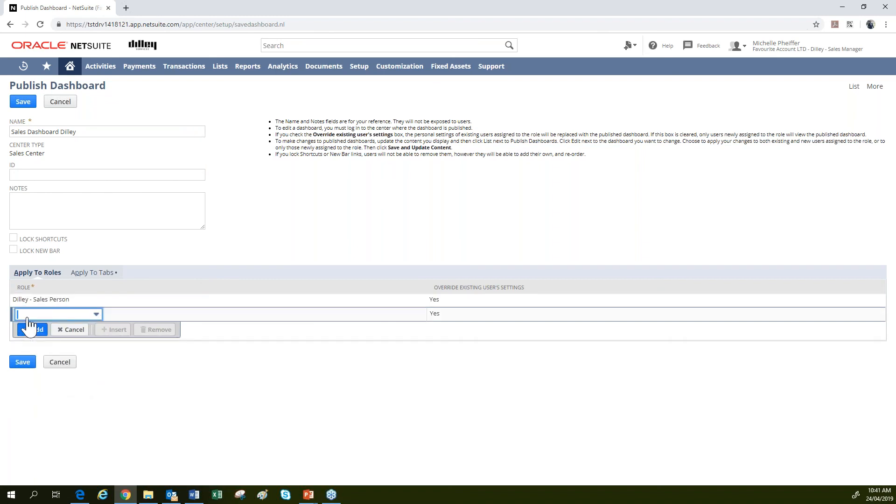
left_click(87, 274)
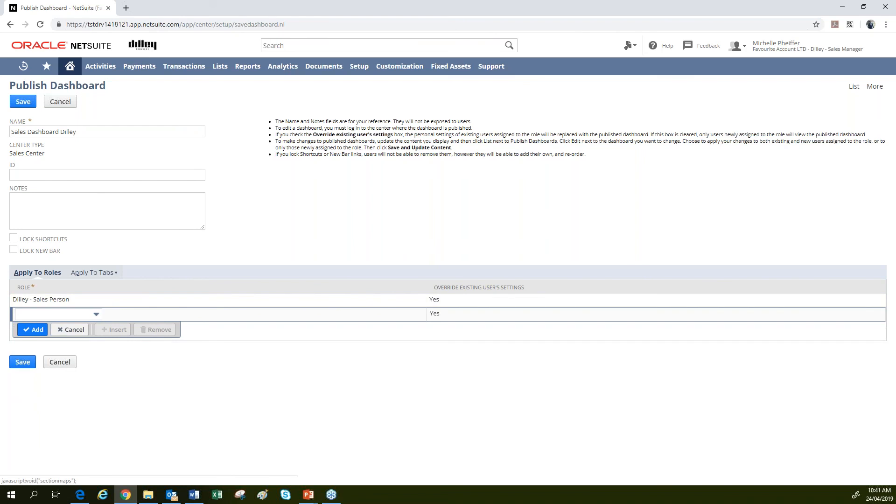
left_click(31, 352)
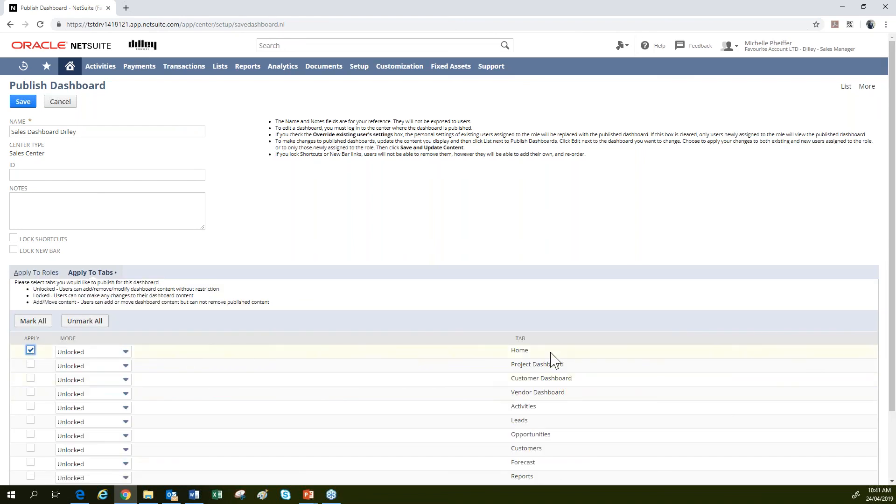
left_click(22, 103)
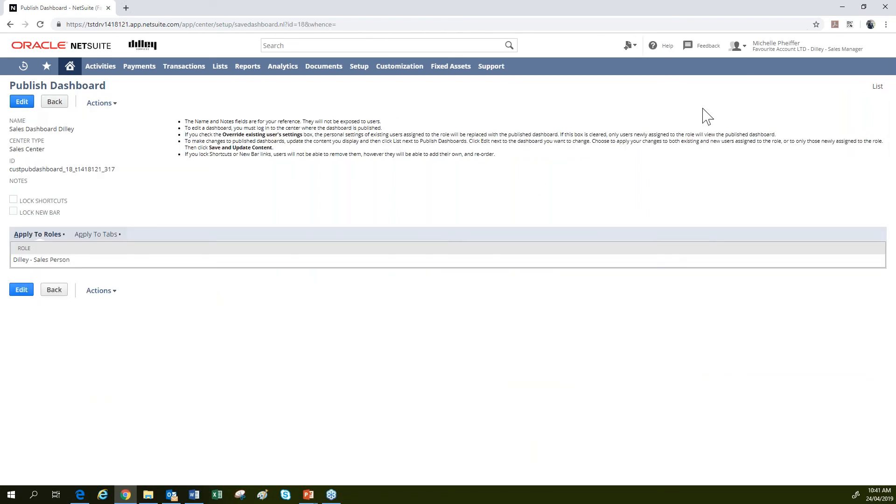
Change to the Dilley - Sales Person role and check the published Home dashboard.
mouse_move(772, 55)
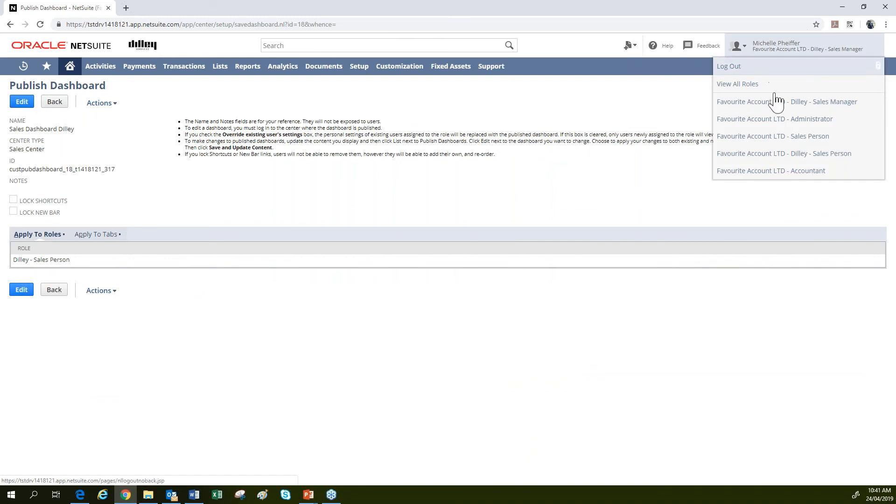
left_click(765, 155)
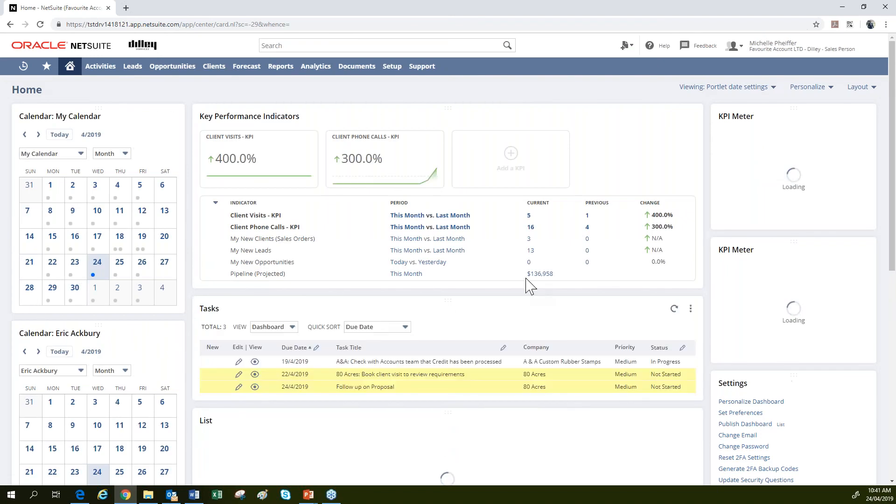
scroll(475, 269, "down", 3)
scroll(475, 269, "up", 3)
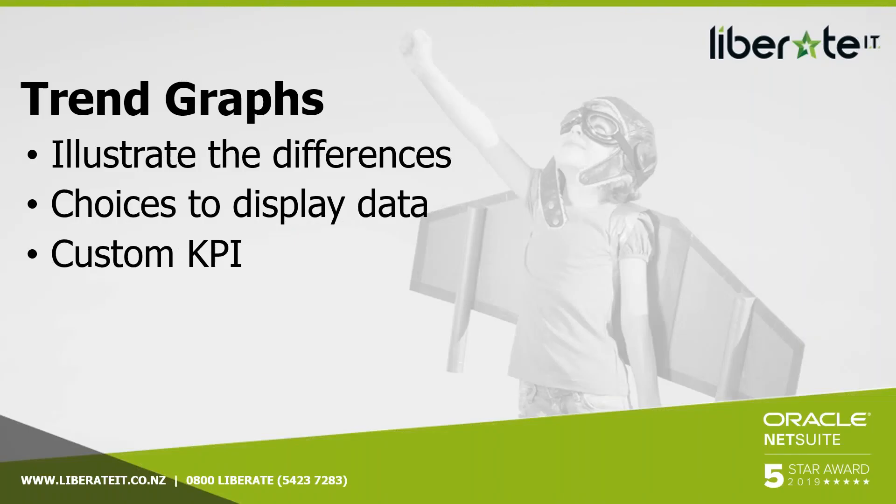
Advance past the Calendar Portlet and Thank You slides to 'Do you have any questions?'.
left_click(408, 349)
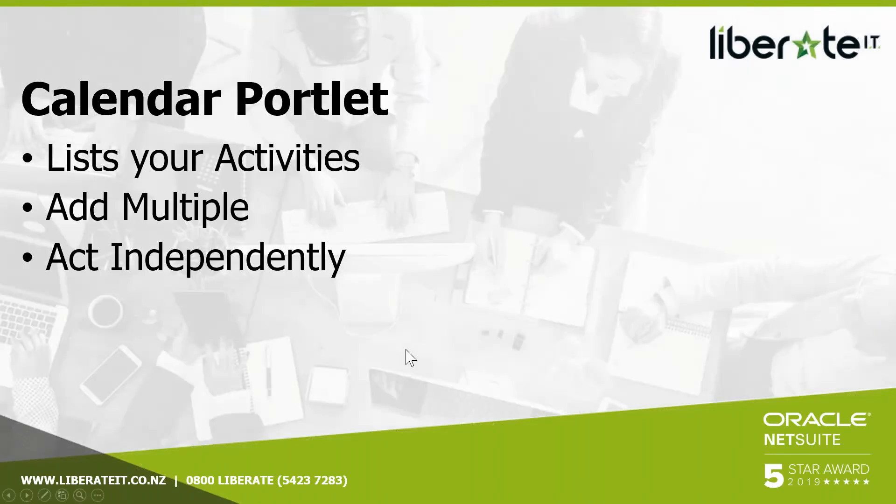
left_click(408, 349)
left_click(408, 349)
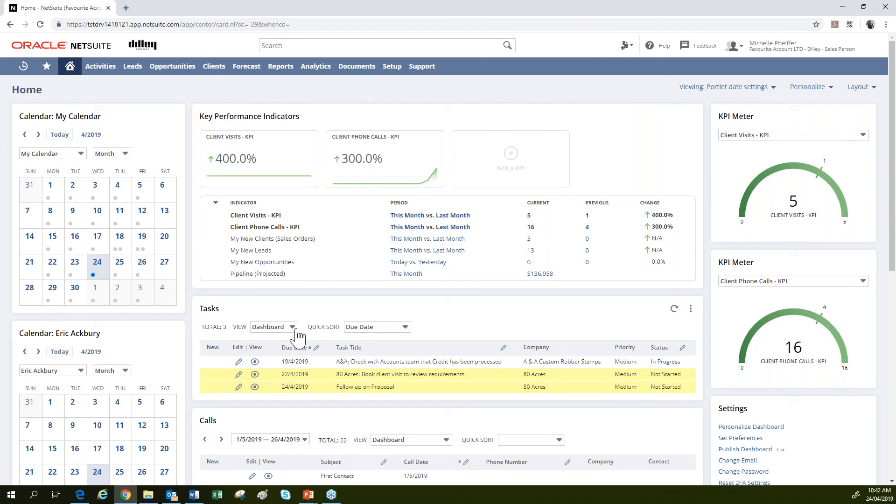
scroll(297, 333, "down", 8)
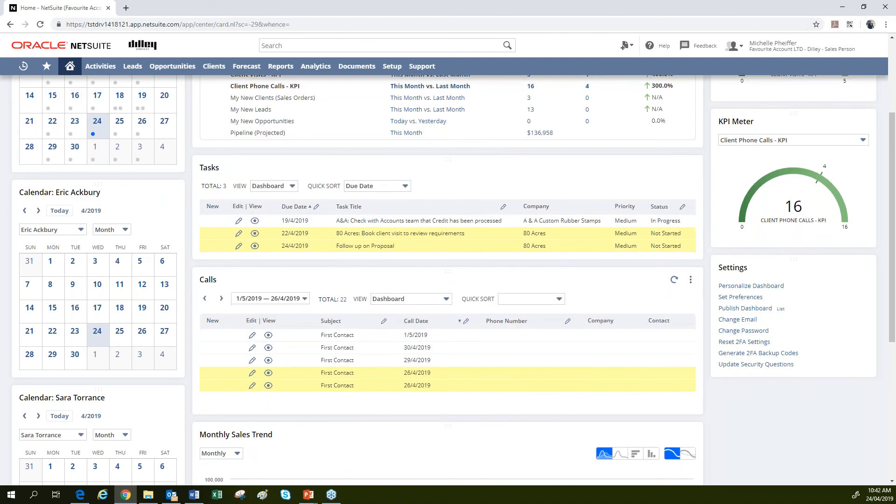
scroll(256, 336, "down", 2)
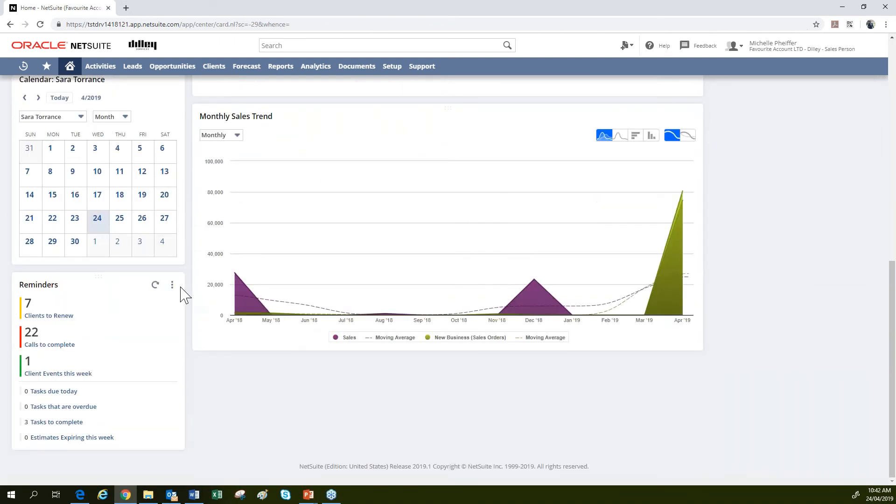
left_click(173, 284)
left_click(167, 300)
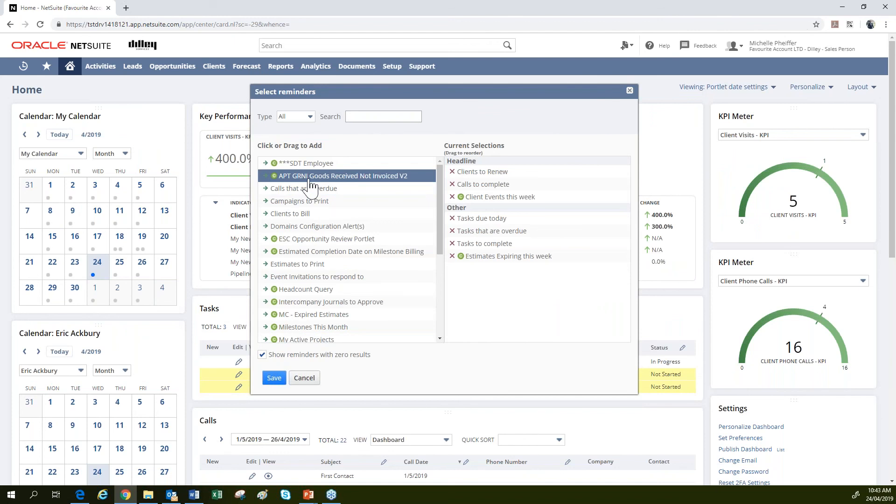
left_click(301, 117)
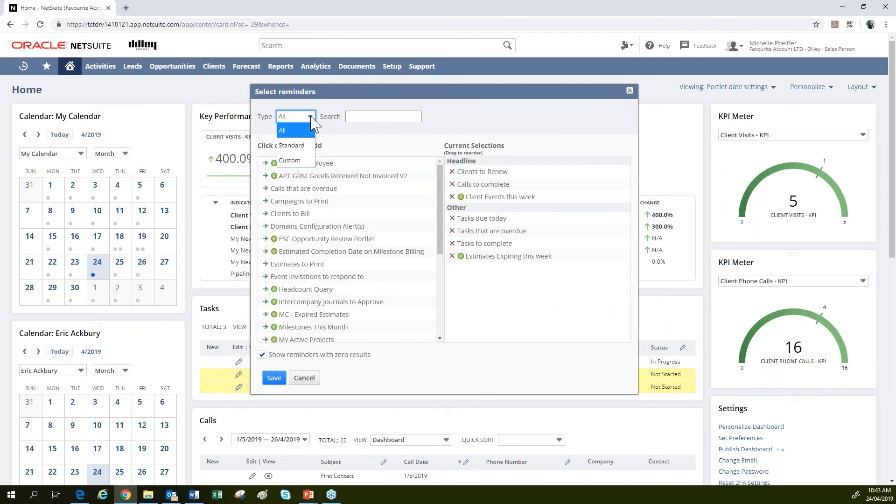
left_click(299, 161)
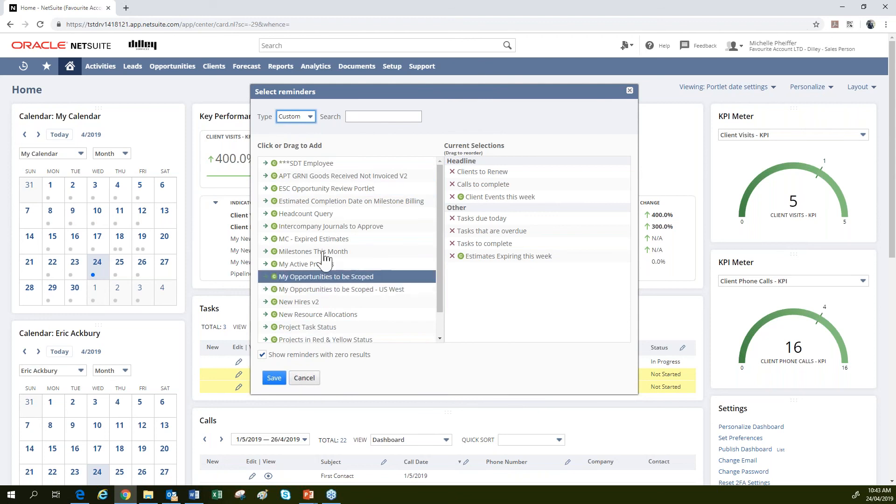
scroll(293, 290, "down", 1)
scroll(293, 291, "down", 1)
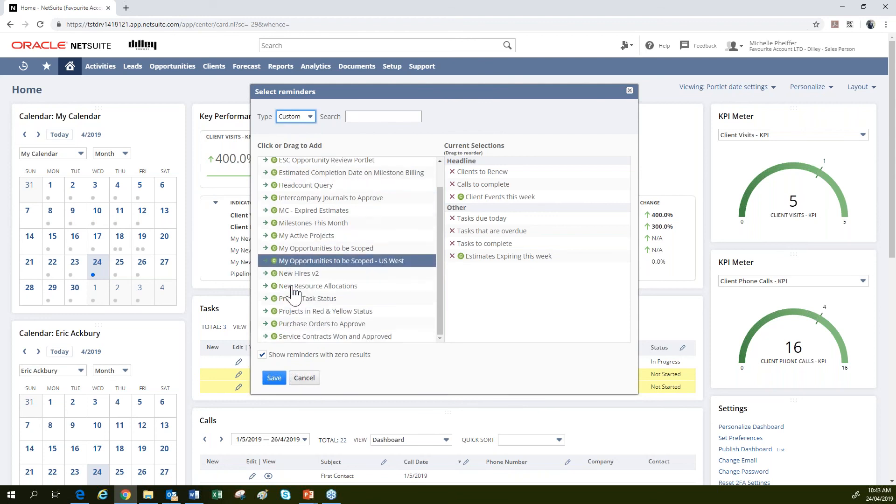
left_click(316, 381)
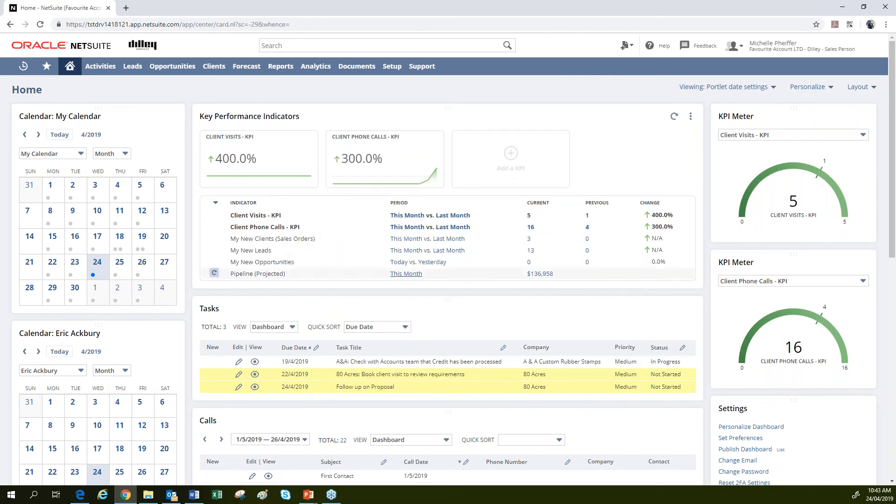
Return to the Dilley - Sales Manager role and start a new estimate search via Transactions > Sales > Prepare Estimates.
mouse_move(772, 46)
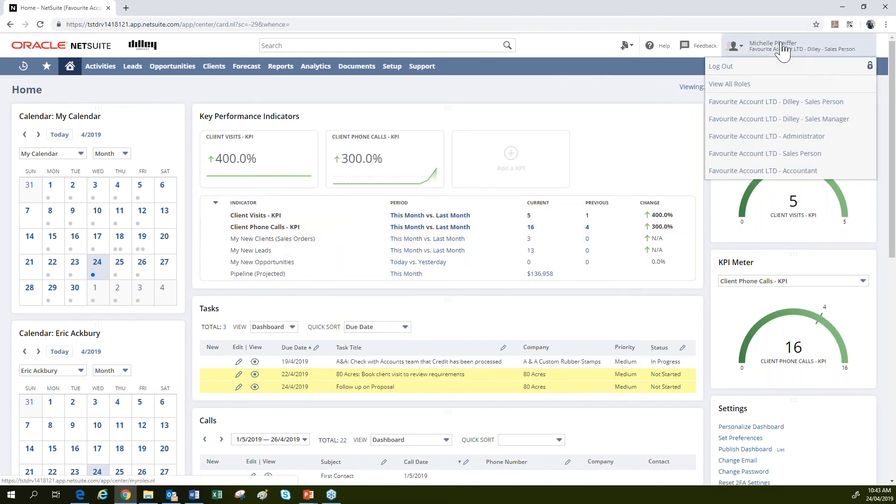
left_click(776, 120)
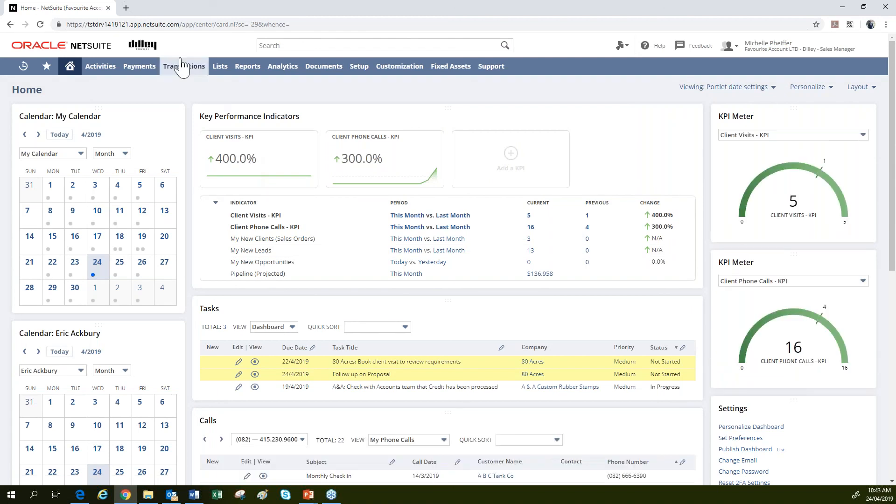
mouse_move(183, 65)
mouse_move(192, 105)
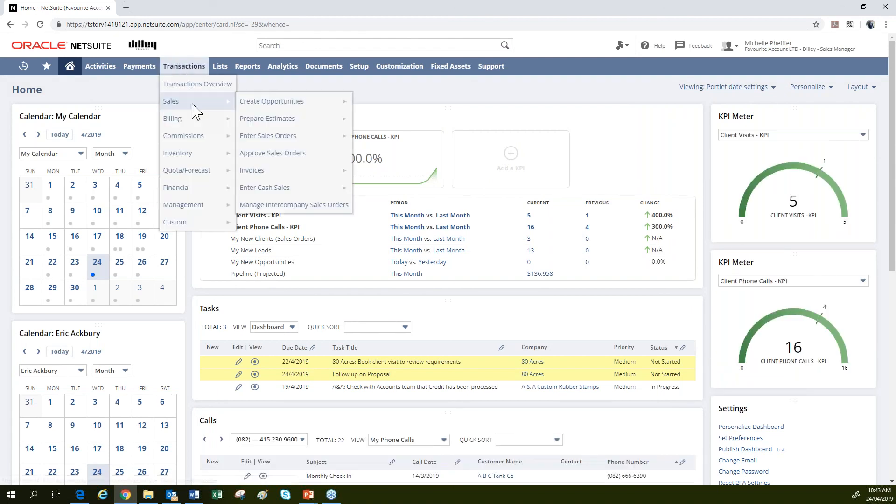
mouse_move(280, 120)
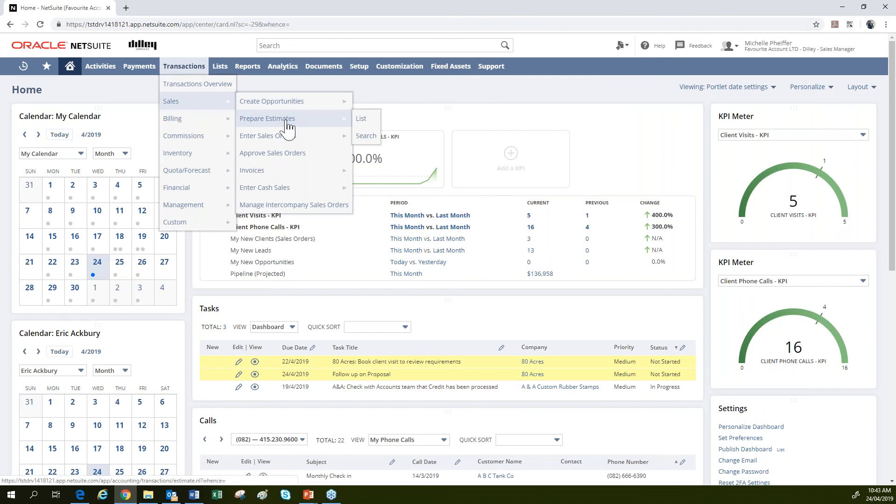
left_click(369, 140)
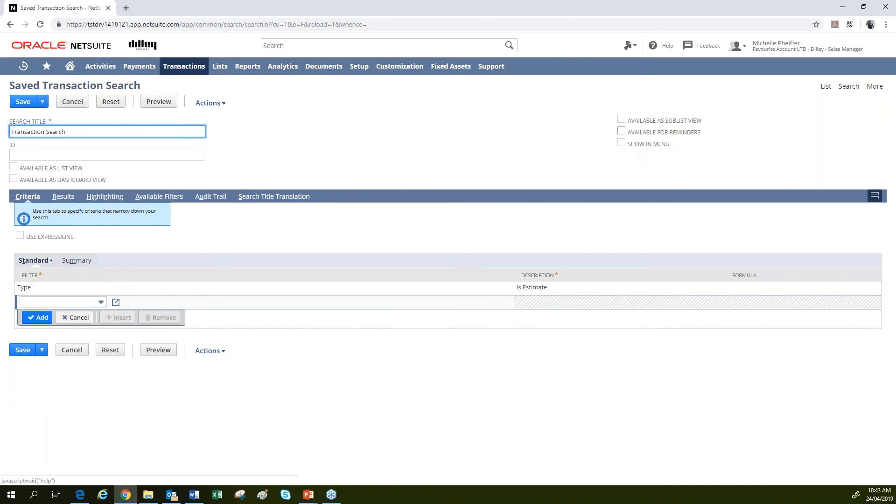
Tick Available for Reminders and Available as Dashboard View on the estimate search, then return Home.
left_click(621, 132)
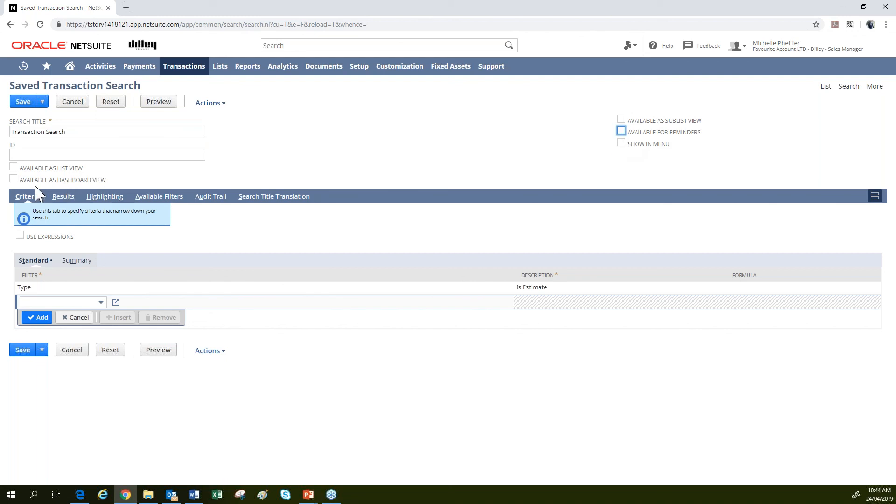
left_click(621, 132)
left_click(13, 180)
left_click(70, 66)
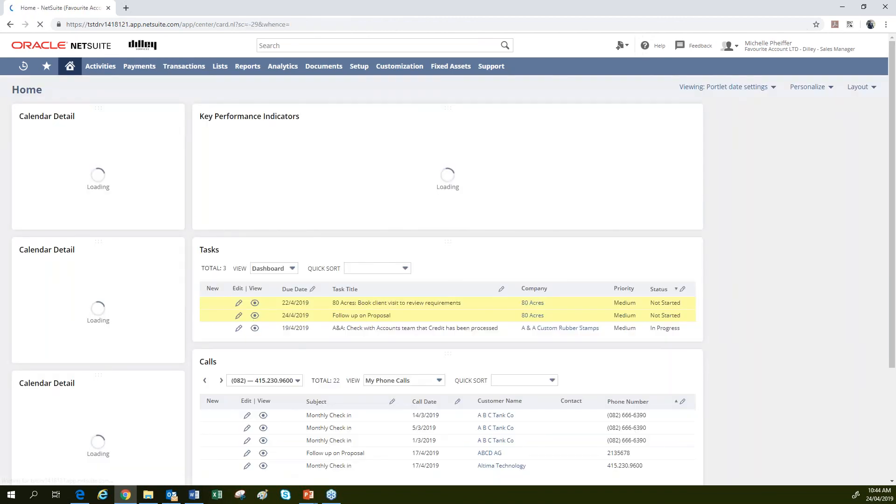
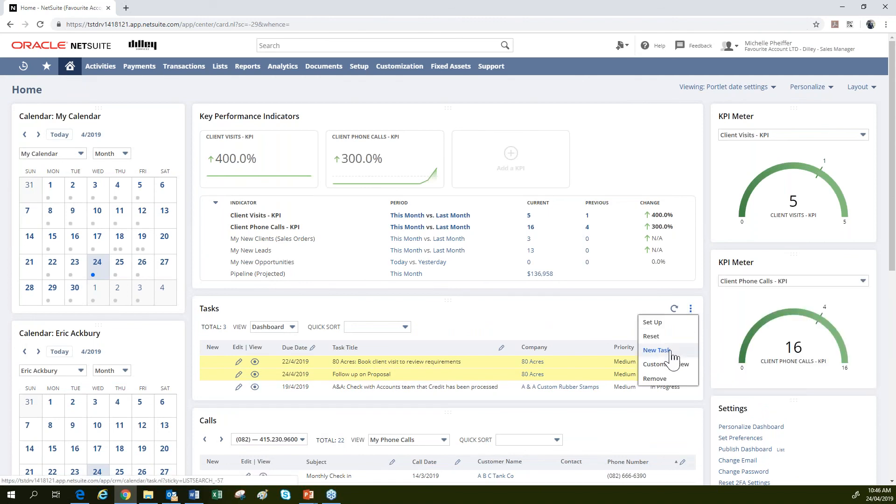
Create a new task titled 'Follow up on Proposal' using the Standard Task Form.
mouse_move(692, 311)
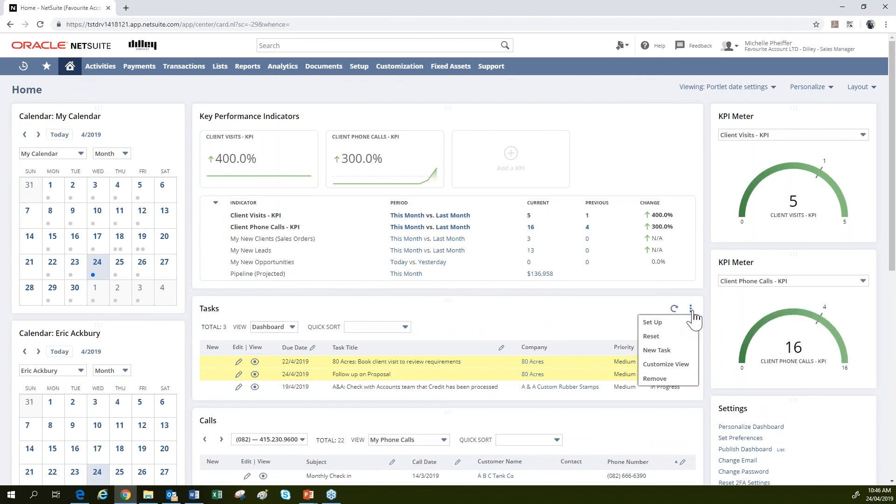
left_click(657, 354)
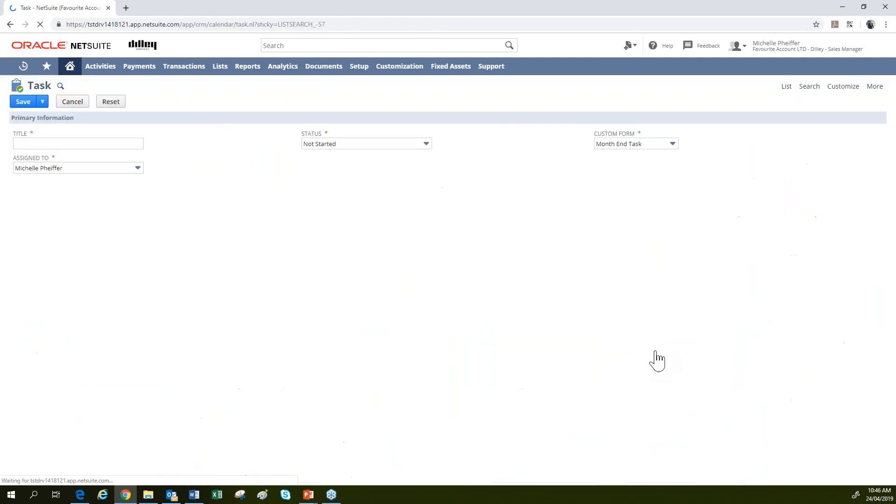
left_click(42, 143)
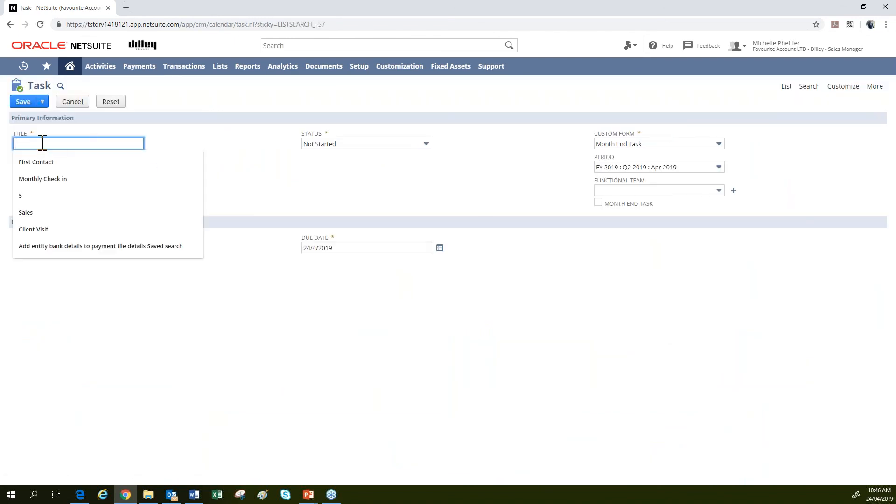
type("Month")
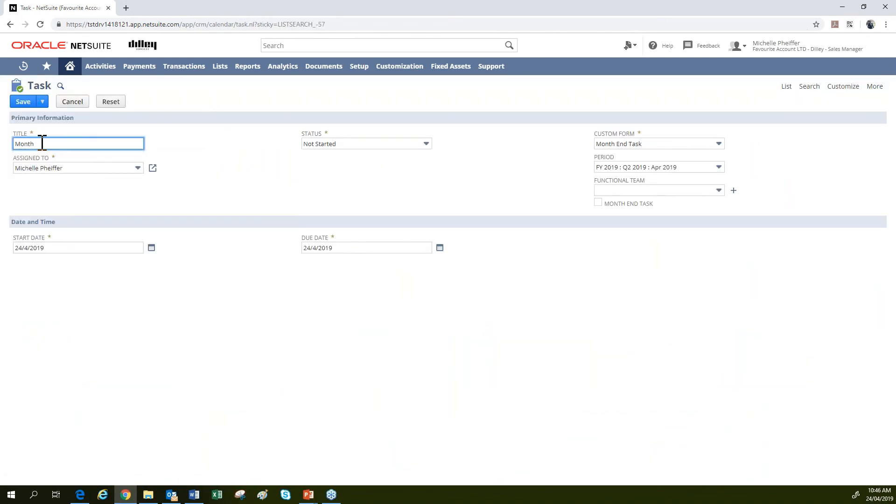
left_click(41, 143)
type("Fo")
left_click(49, 162)
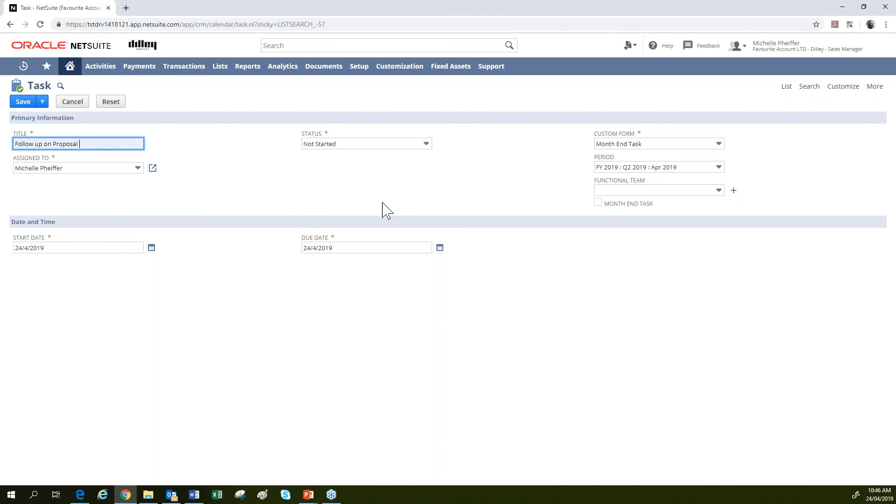
left_click(640, 147)
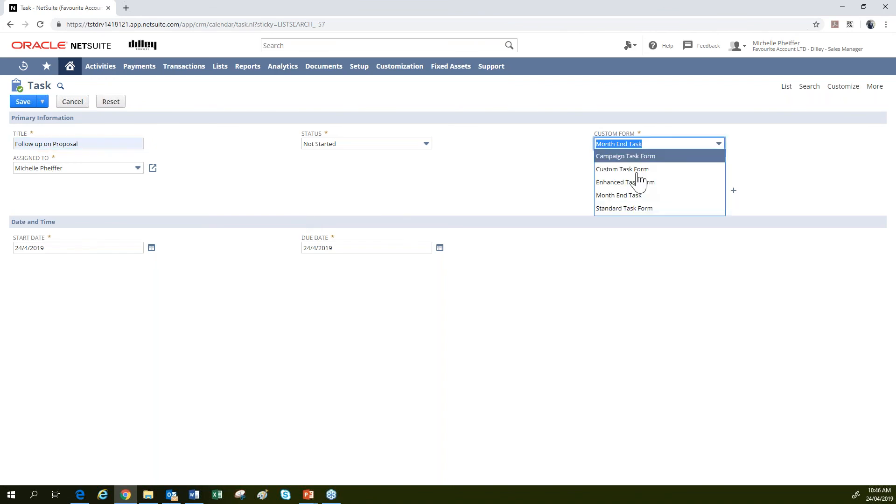
left_click(637, 210)
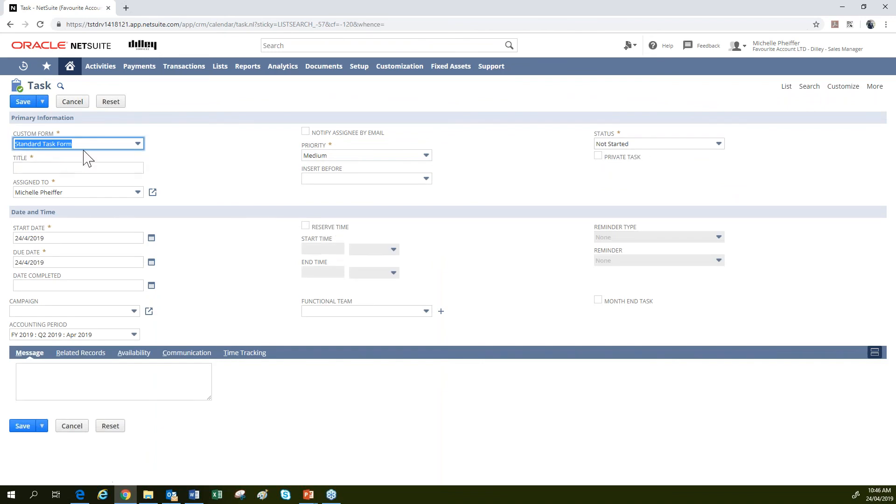
Re-enter the task title 'Follow up on Proposal'.
left_click(49, 168)
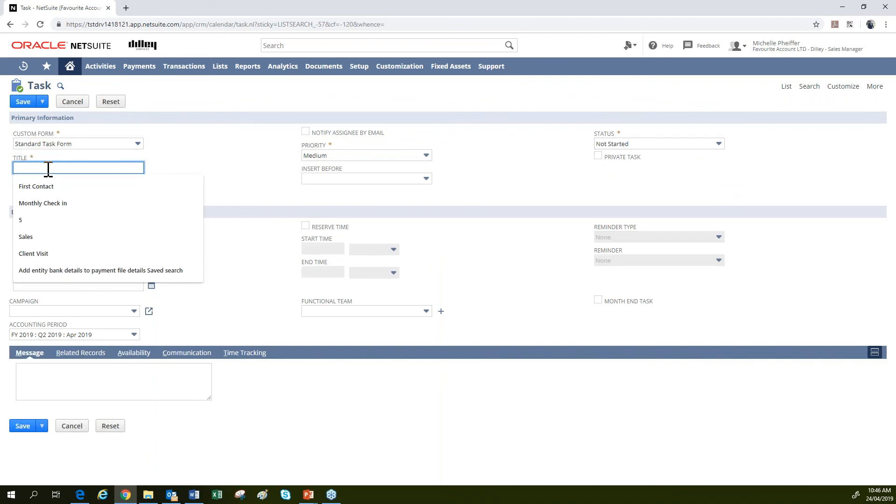
type("Fo")
left_click(63, 186)
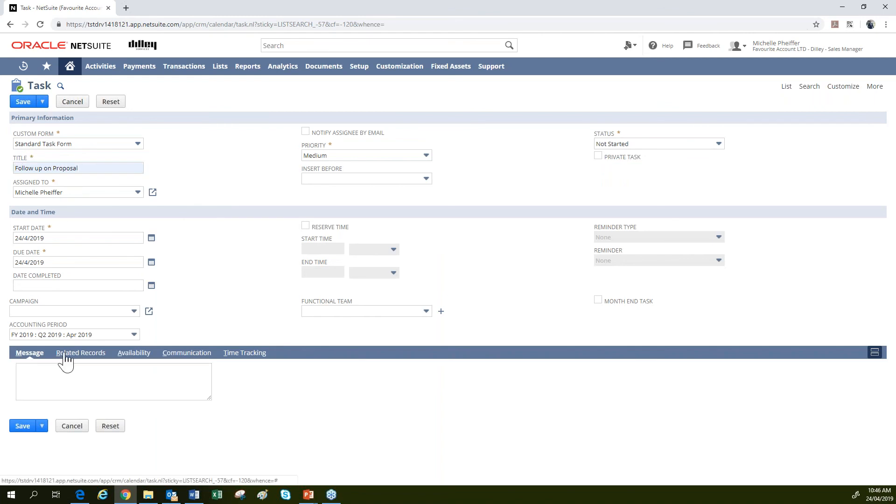
Link the task to the client company 80 Acres under Related Records.
left_click(66, 355)
scroll(254, 368, "down", 1)
left_click(206, 343)
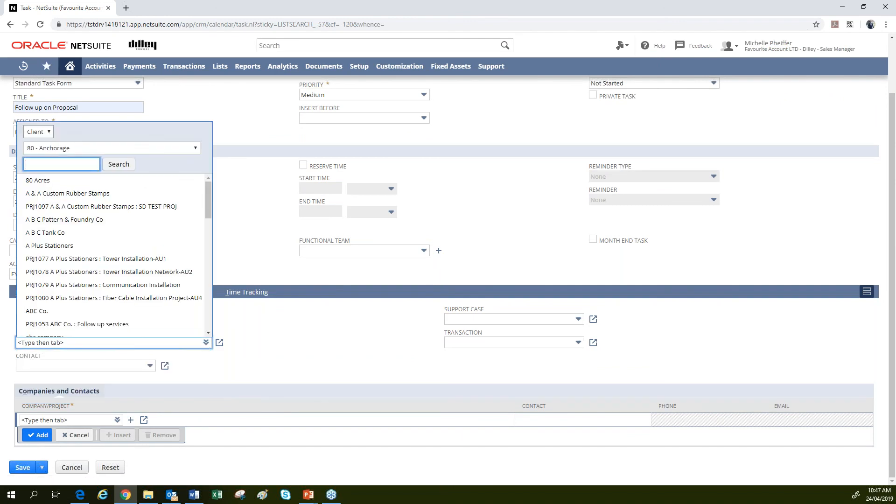
left_click(36, 133)
left_click(37, 145)
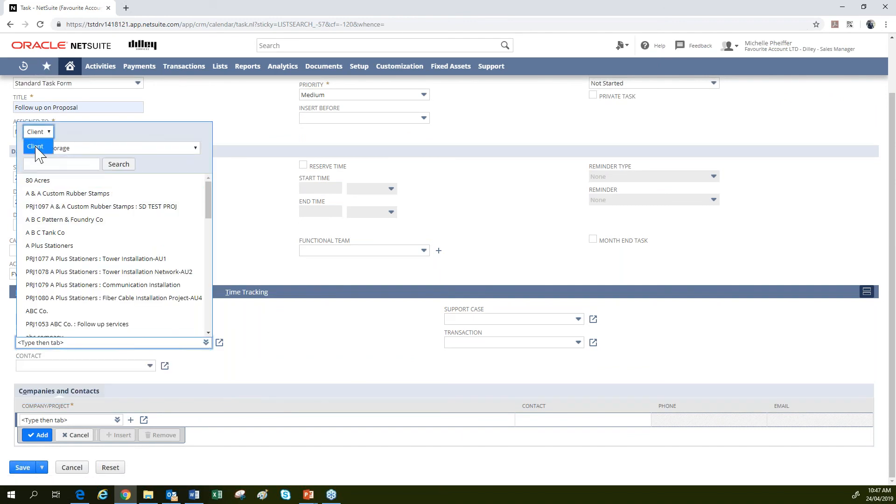
left_click(38, 180)
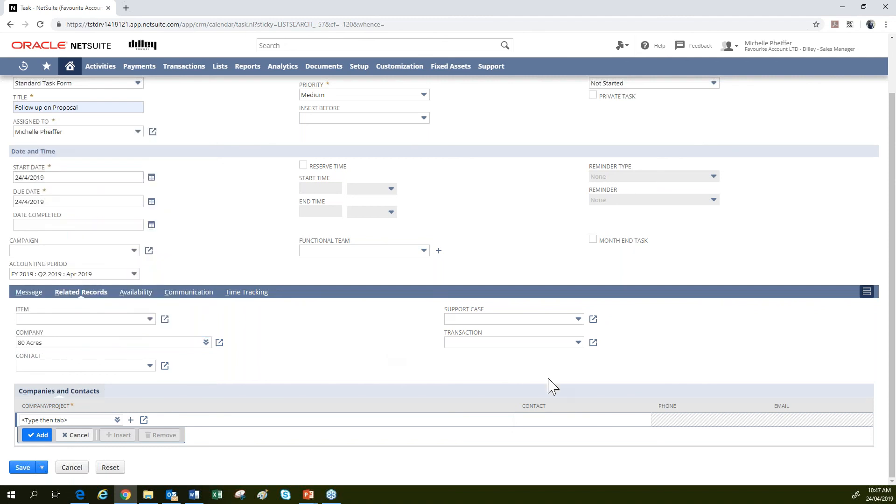
Link Sales Order #2353 as the task's related transaction.
left_click(500, 342)
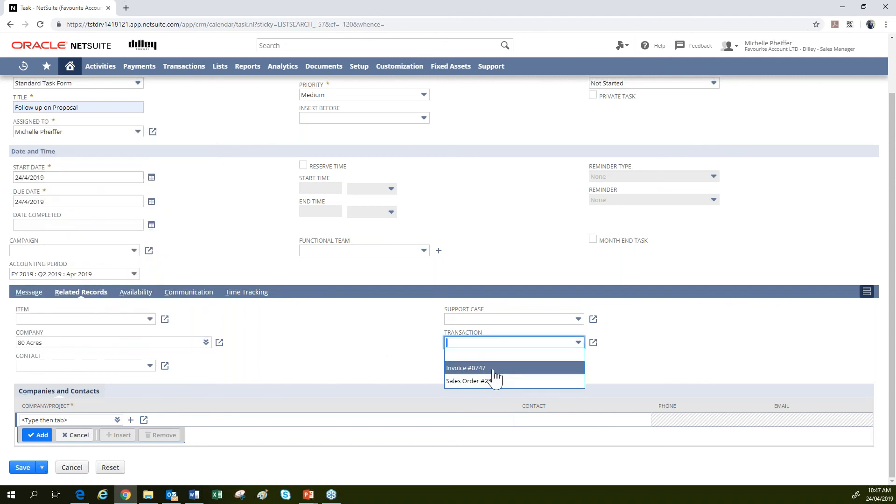
left_click(469, 380)
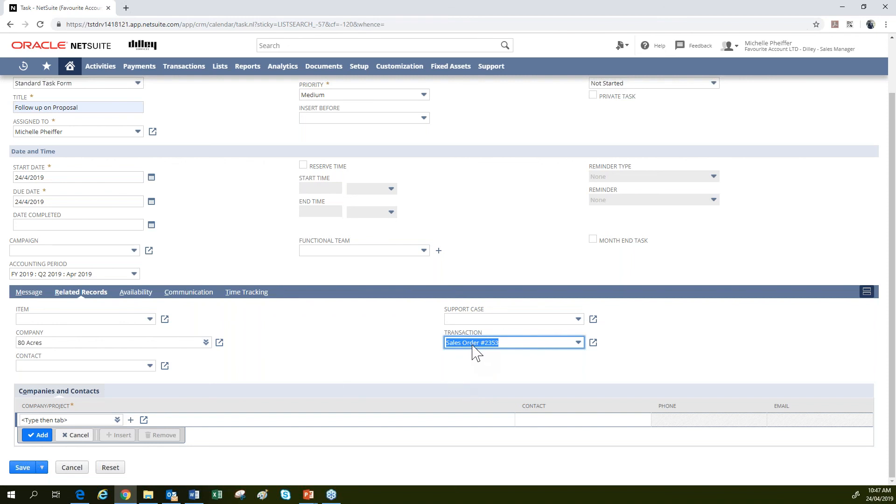
scroll(318, 370, "up", 2)
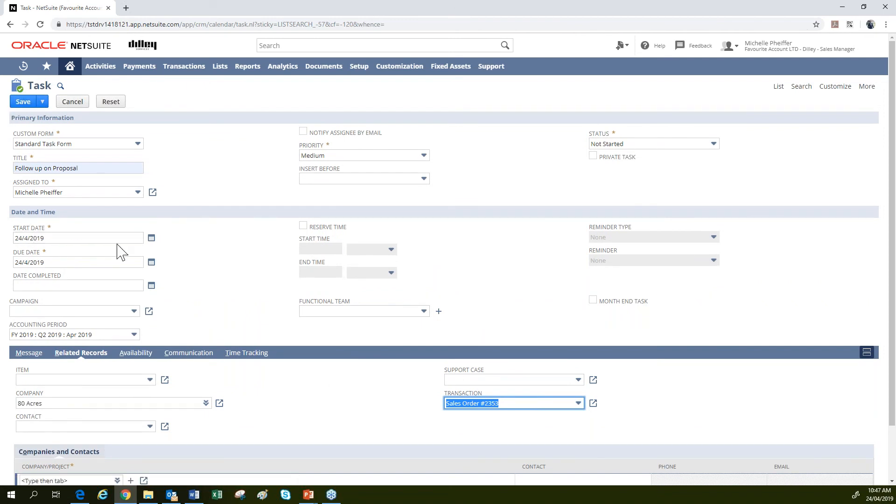
Move the task to 26/4/2019 at 10:00–11:00 am and check attendee availability.
left_click(152, 239)
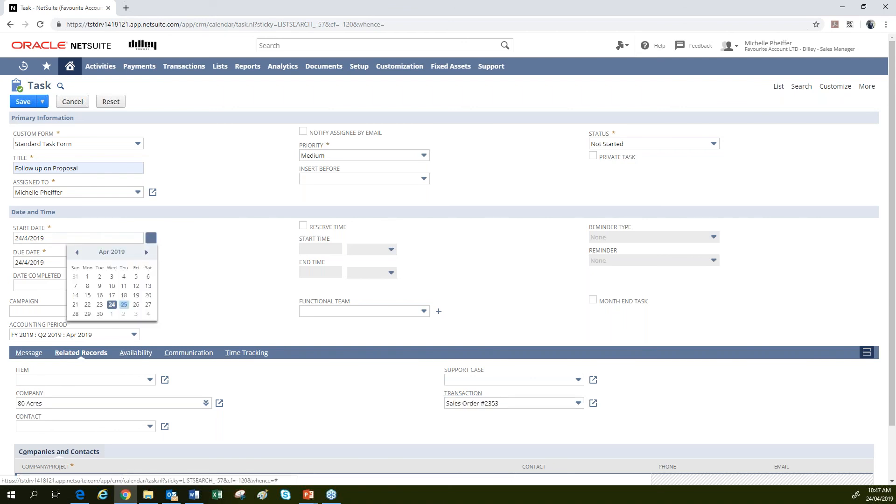
left_click(136, 305)
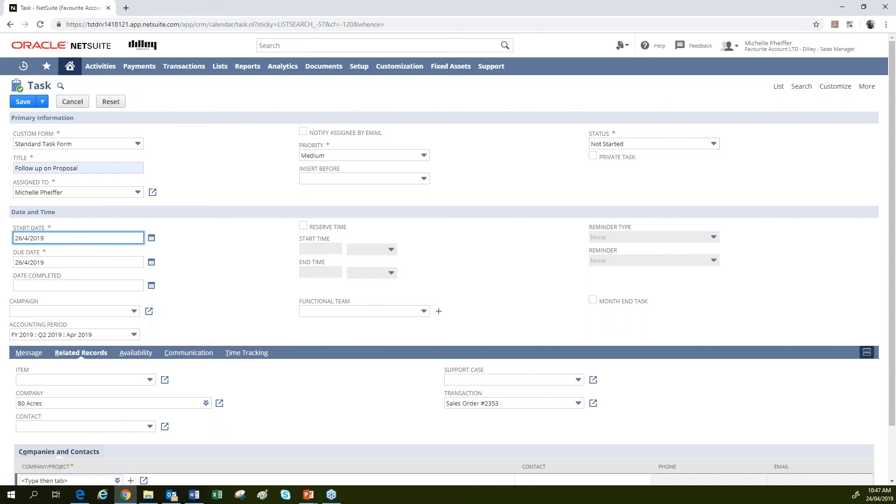
left_click(304, 226)
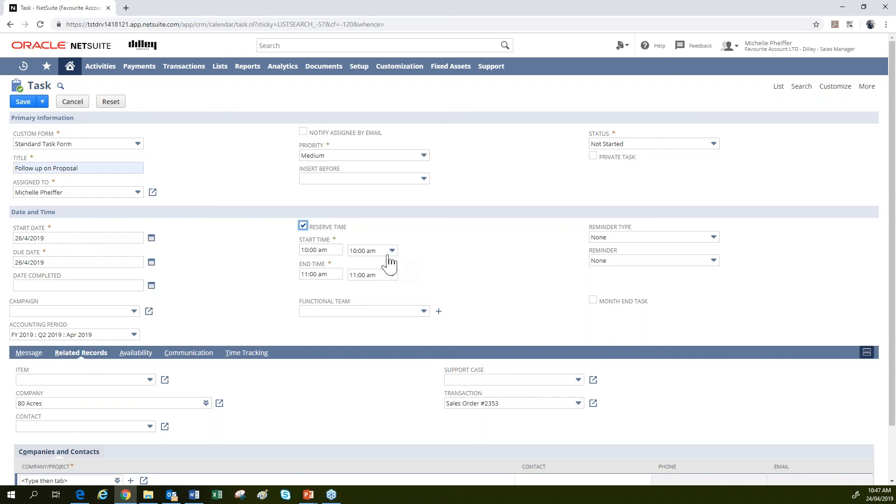
left_click(142, 355)
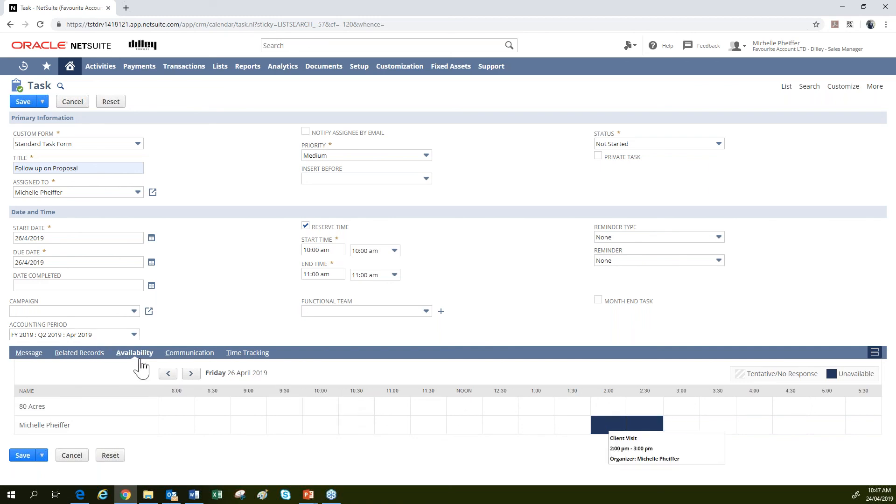
Review the Related Records and Time Tracking subtabs, leaving both reminder settings at None.
left_click(84, 357)
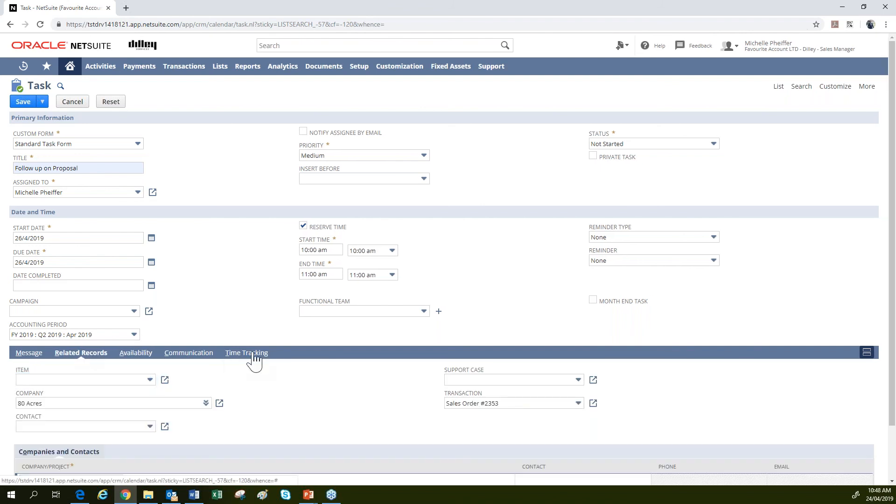
left_click(252, 357)
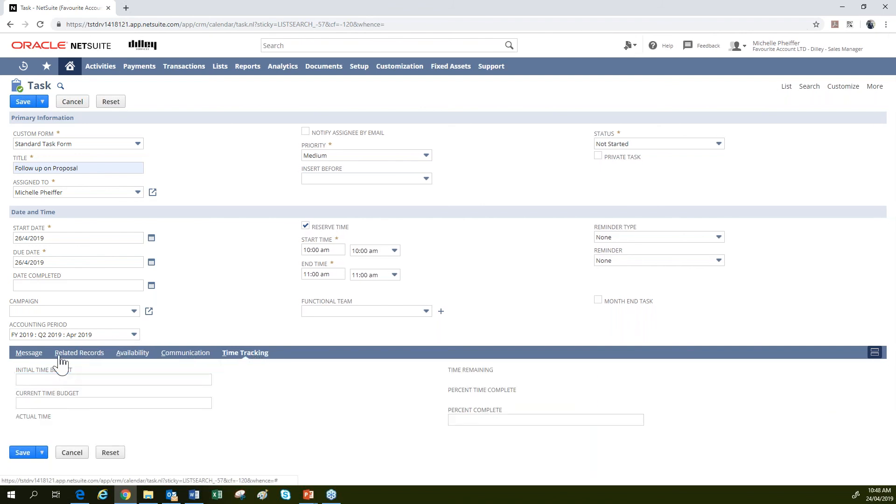
left_click(68, 357)
scroll(373, 280, "down", 1)
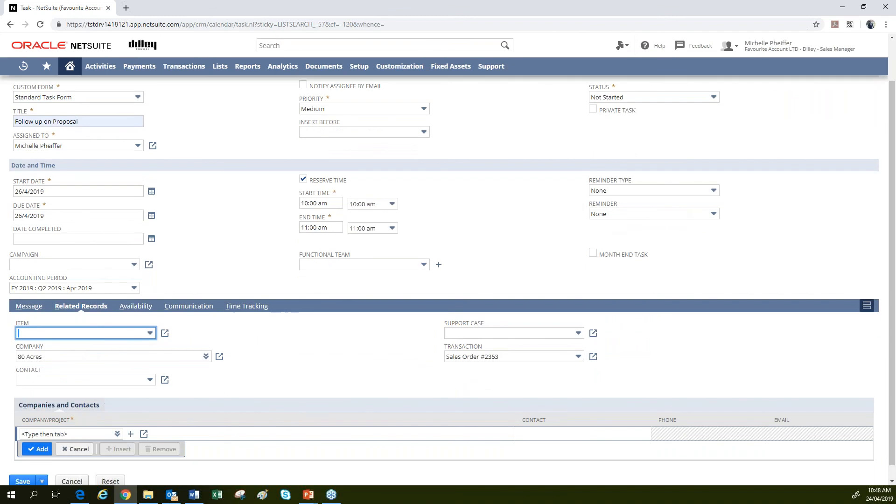
left_click(663, 191)
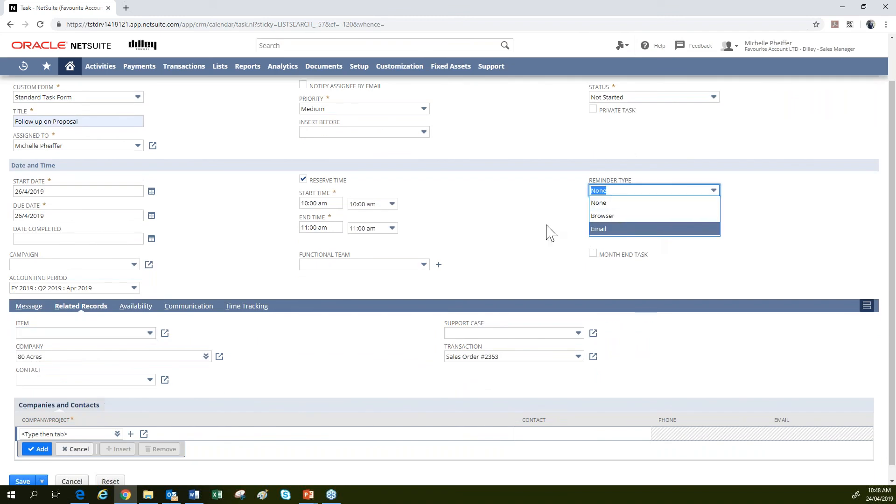
left_click(547, 225)
left_click(614, 217)
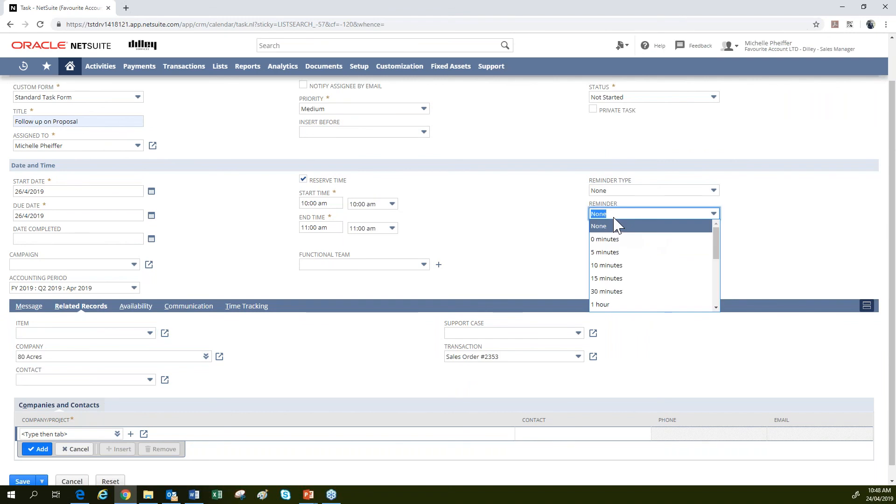
left_click(534, 243)
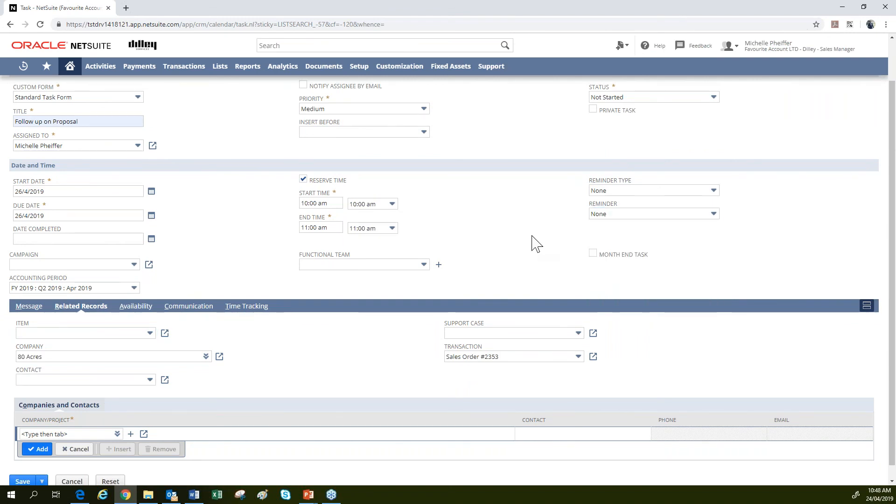
scroll(532, 242, "up", 1)
Set the task status to Completed, then change it to In Progress.
left_click(616, 145)
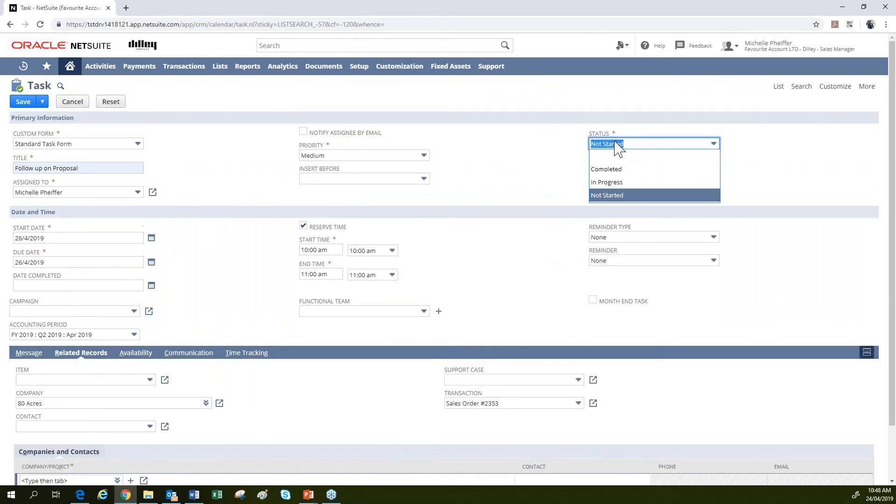
left_click(614, 169)
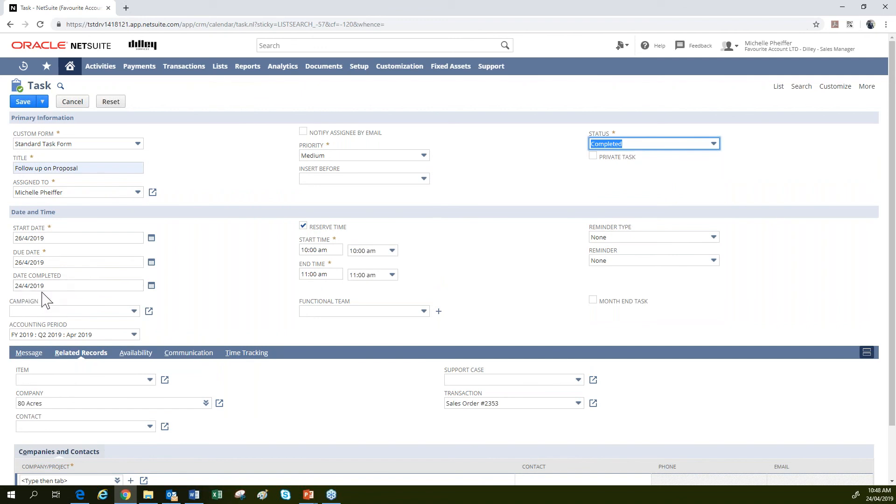
left_click(639, 145)
left_click(625, 183)
Save the task, then edit it, assign it to a different user and save again.
left_click(24, 103)
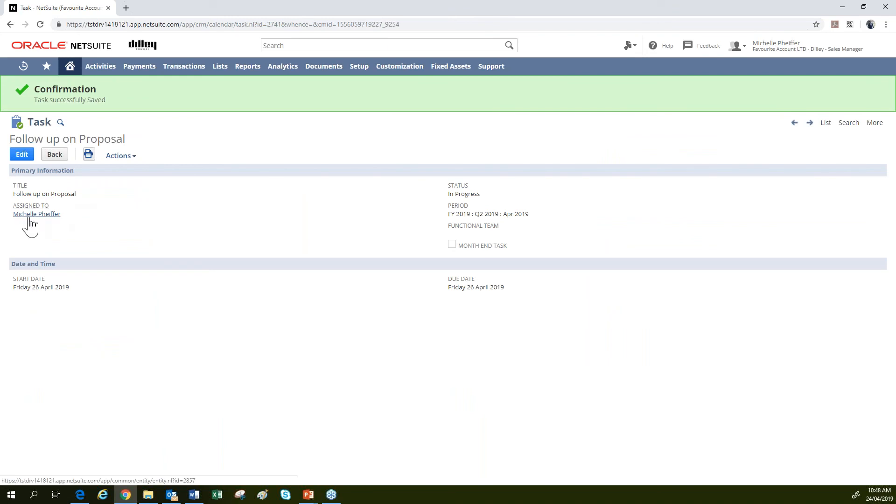
left_click(22, 154)
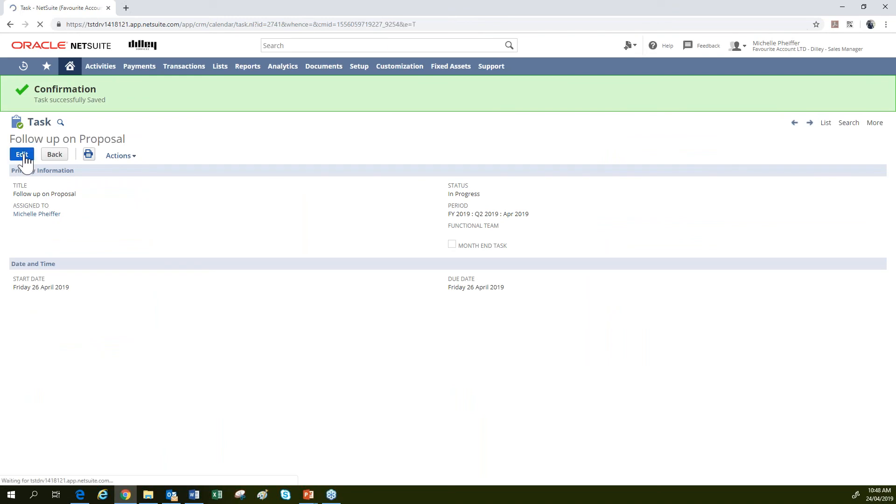
left_click(56, 186)
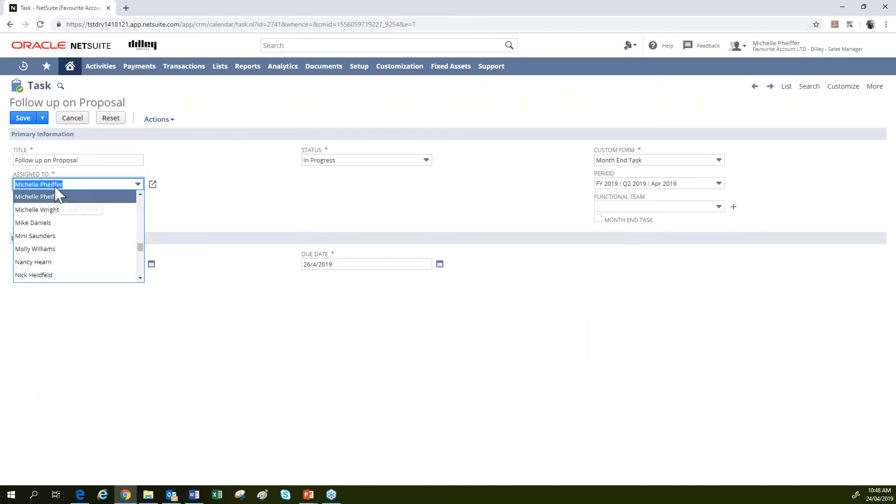
left_click(32, 222)
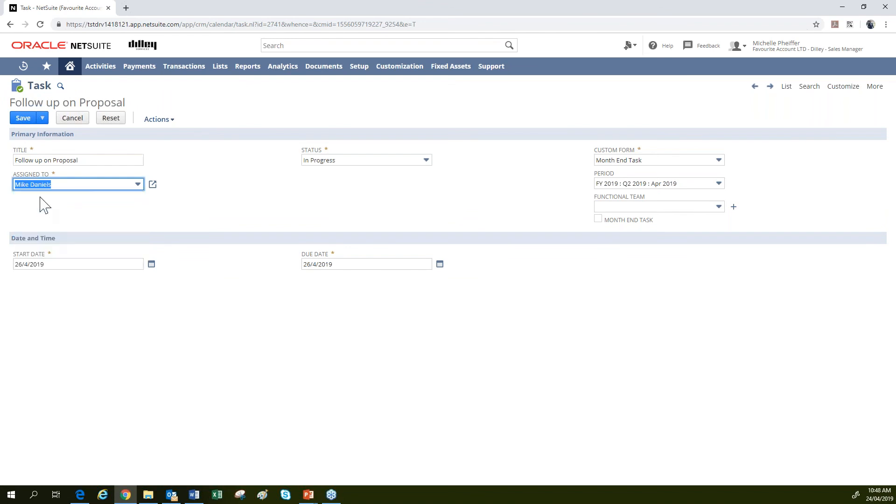
left_click(25, 121)
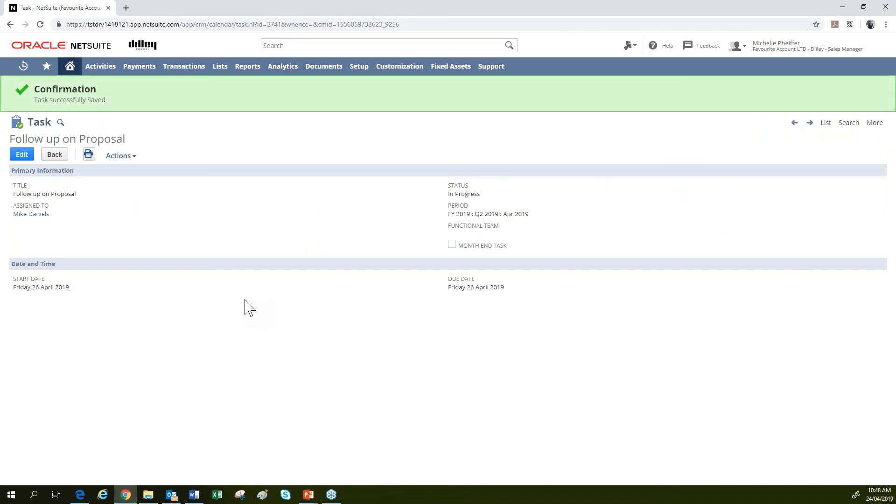
Return to the dashboard, open a blank Month End task from the Tasks portlet, then go Home.
left_click(71, 66)
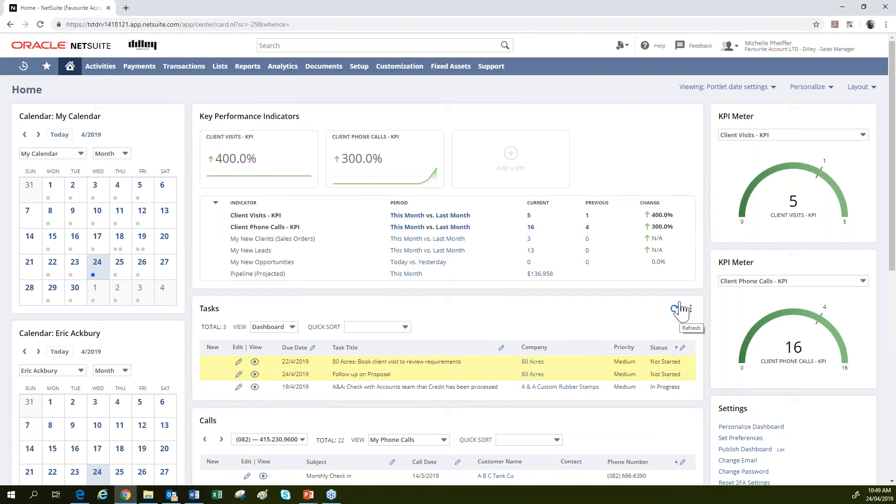
mouse_move(690, 309)
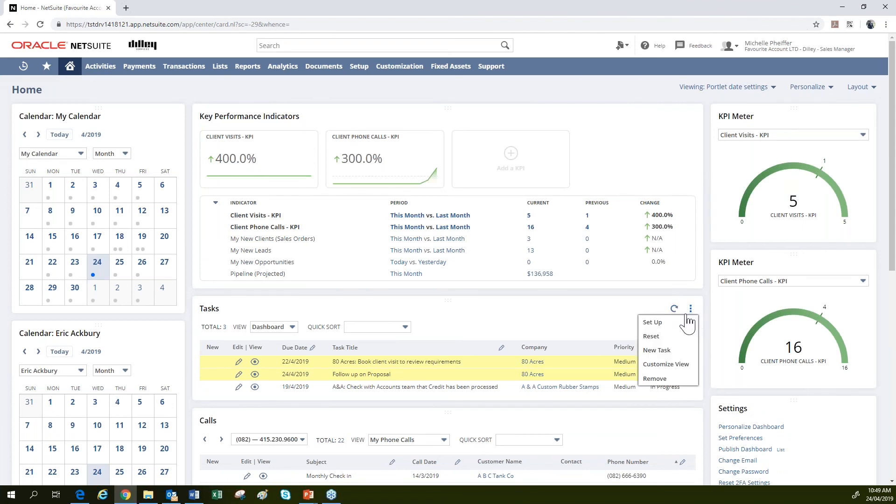
left_click(665, 350)
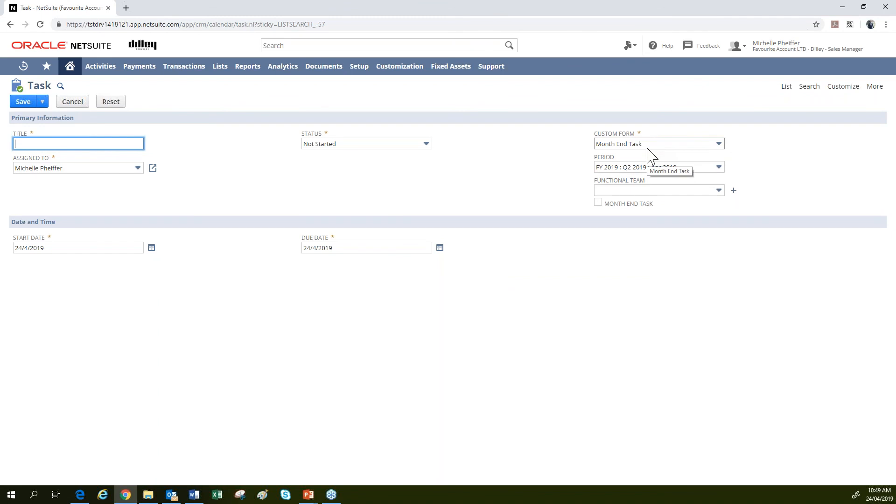
left_click(70, 67)
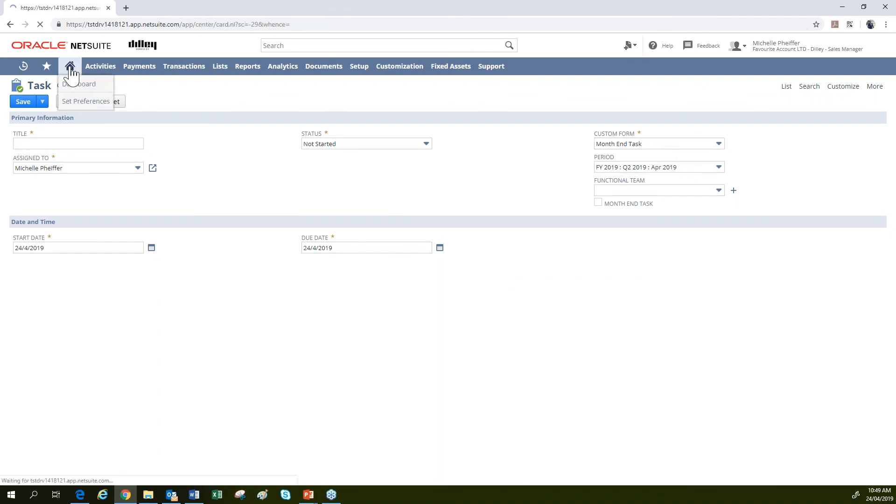